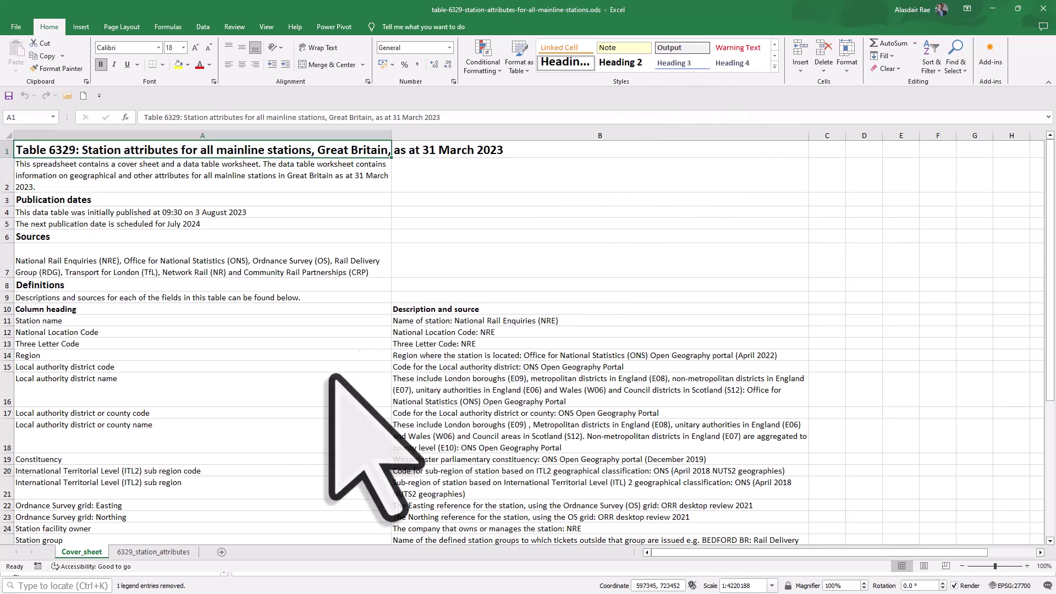
# Copy the entire station table, including its header row, from the 6329_station_attributes sheet
pyautogui.click(135, 552)
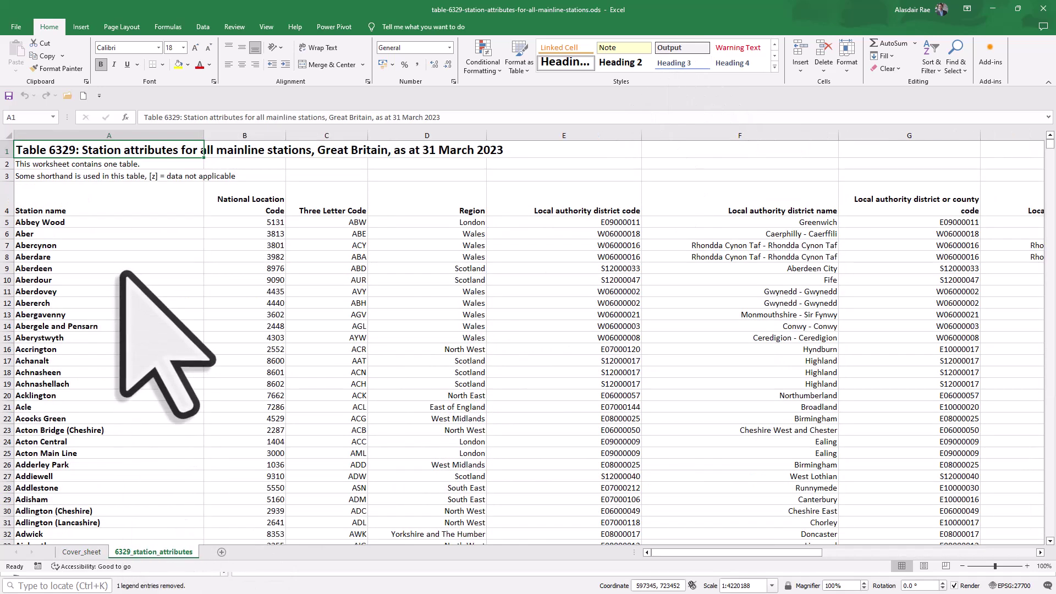
pyautogui.click(108, 205)
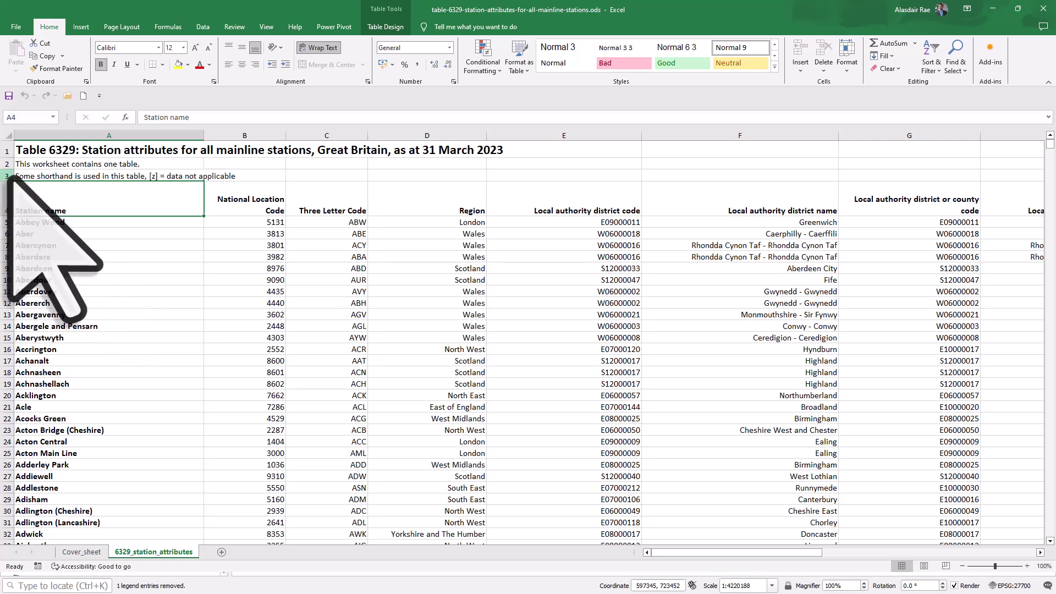
pyautogui.moveTo(7, 176); pyautogui.dragTo(7, 151)
pyautogui.click(33, 199)
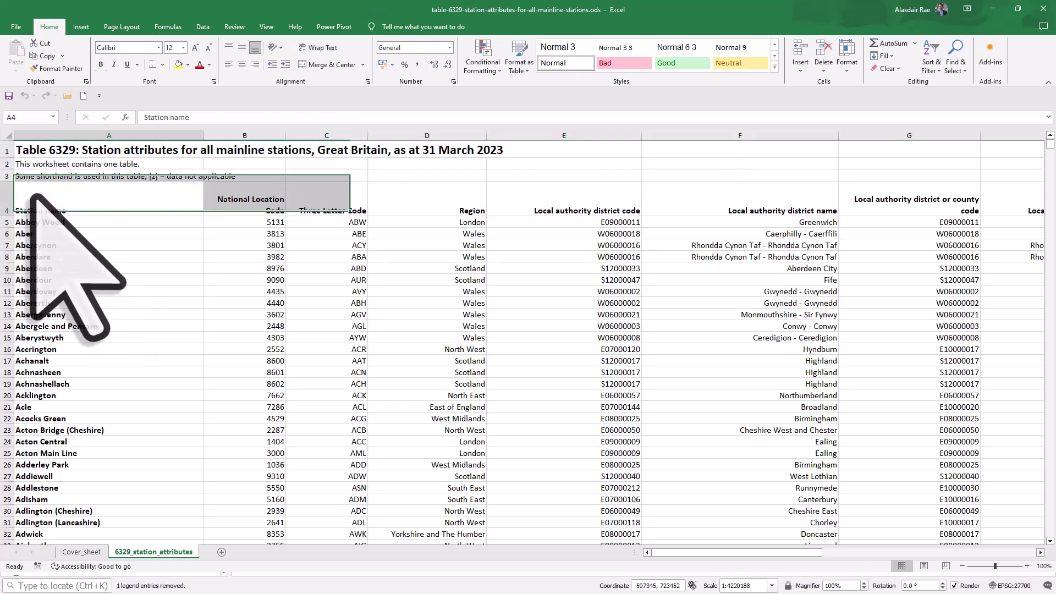
pyautogui.moveTo(778, 553); pyautogui.dragTo(1018, 561)
pyautogui.moveTo(1049, 144); pyautogui.dragTo(1050, 532)
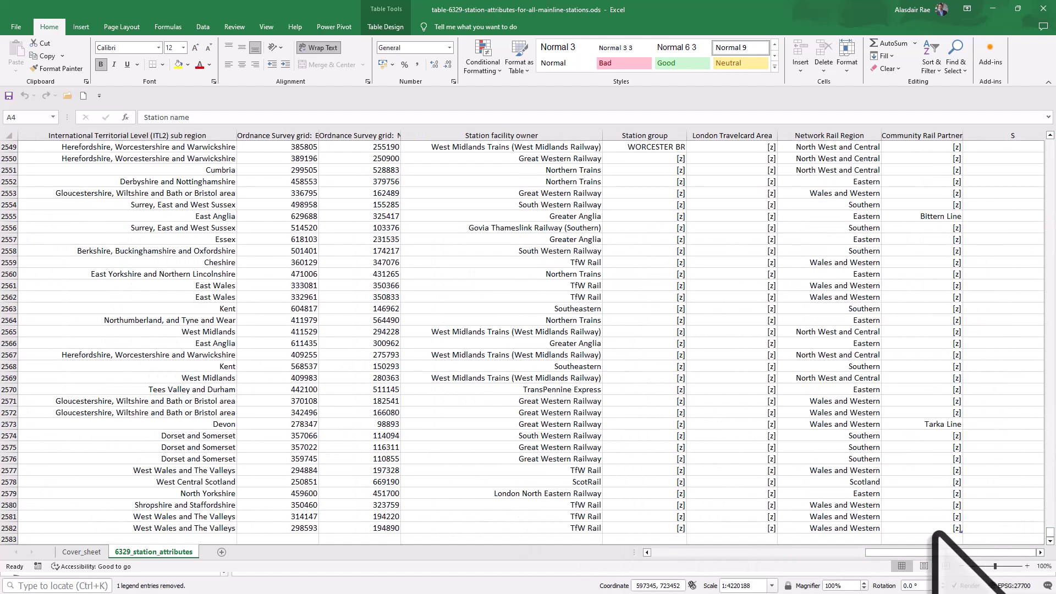
pyautogui.hotkey('ctrl', 'a')
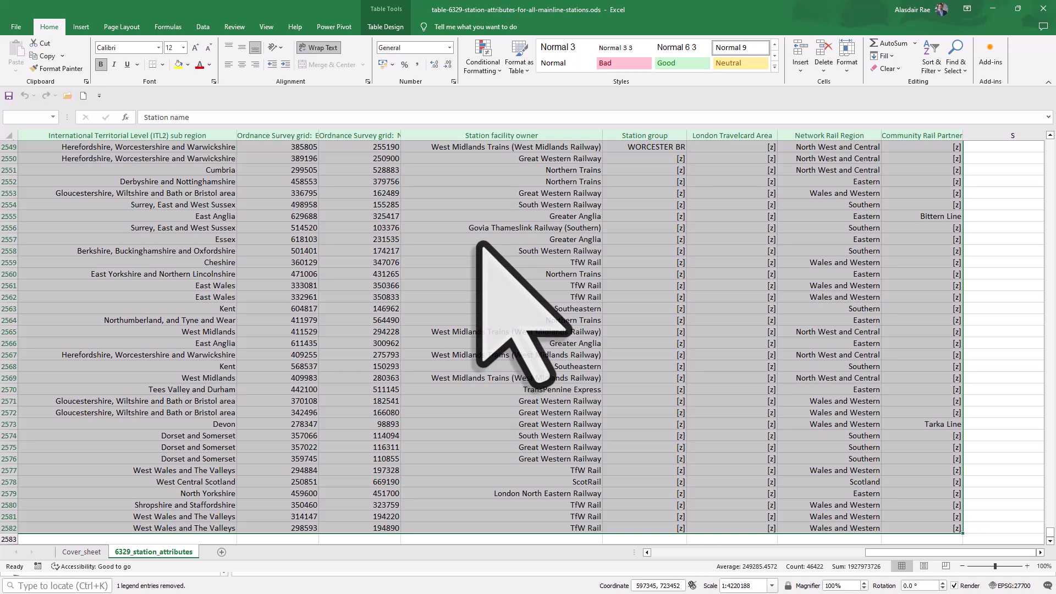
pyautogui.hotkey('ctrl', 'c')
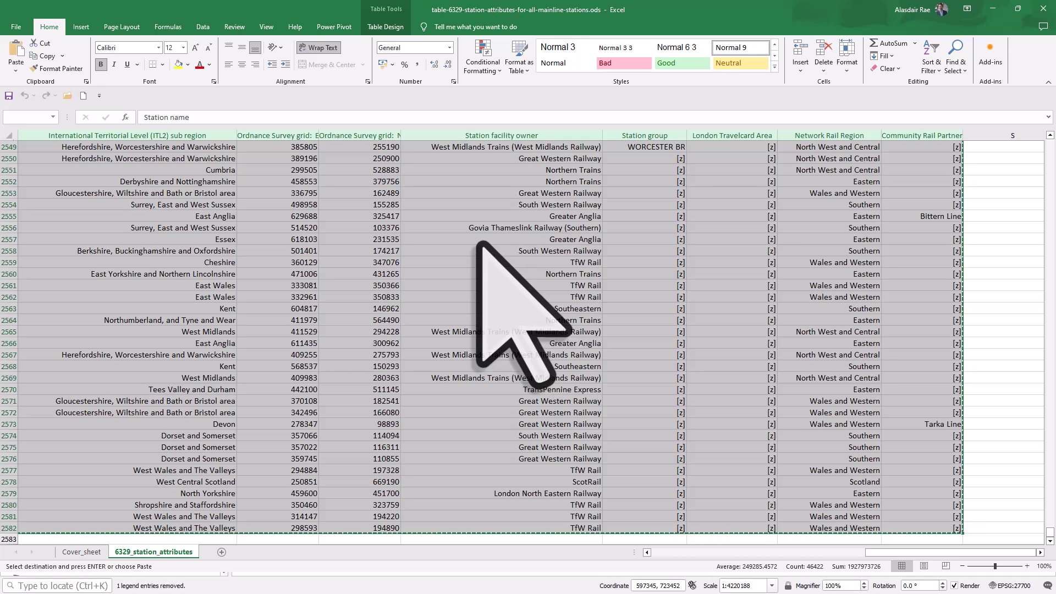
# Create a blank workbook and paste the copied station table at cell A1 as values only
pyautogui.click(83, 95)
pyautogui.rightClick(36, 146)
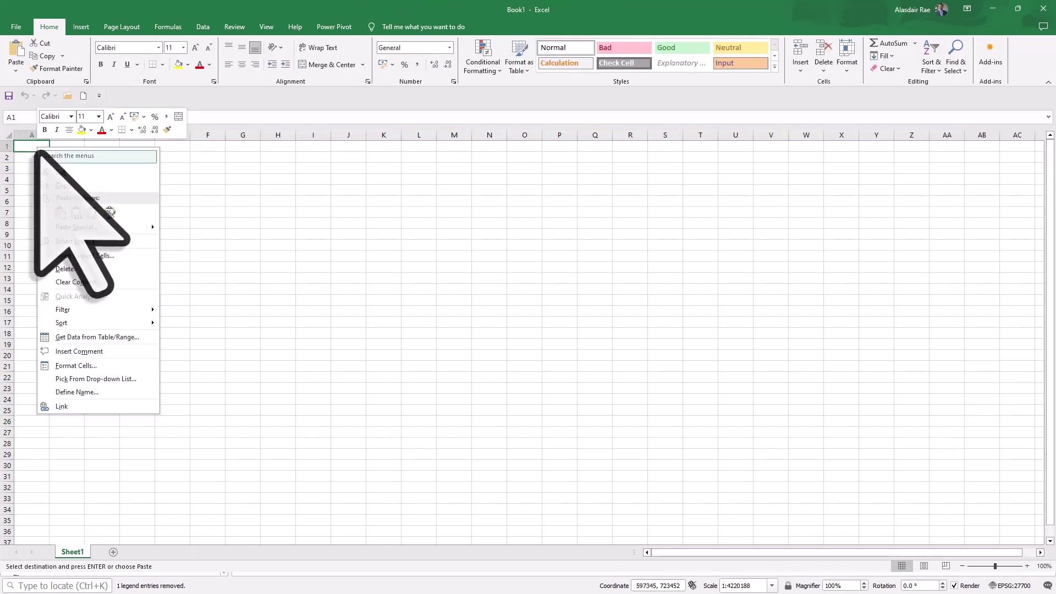
pyautogui.click(75, 213)
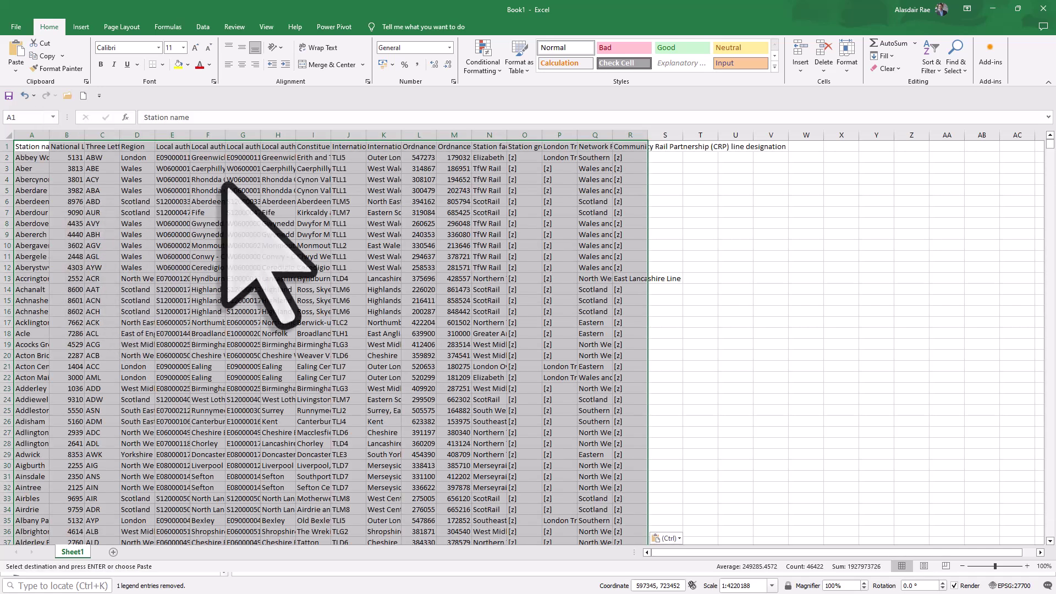
# Examine the Ordnance Survey grid headers in L1 and M1 and compare them with the full headers in the source table
pyautogui.click(425, 148)
pyautogui.click(447, 151)
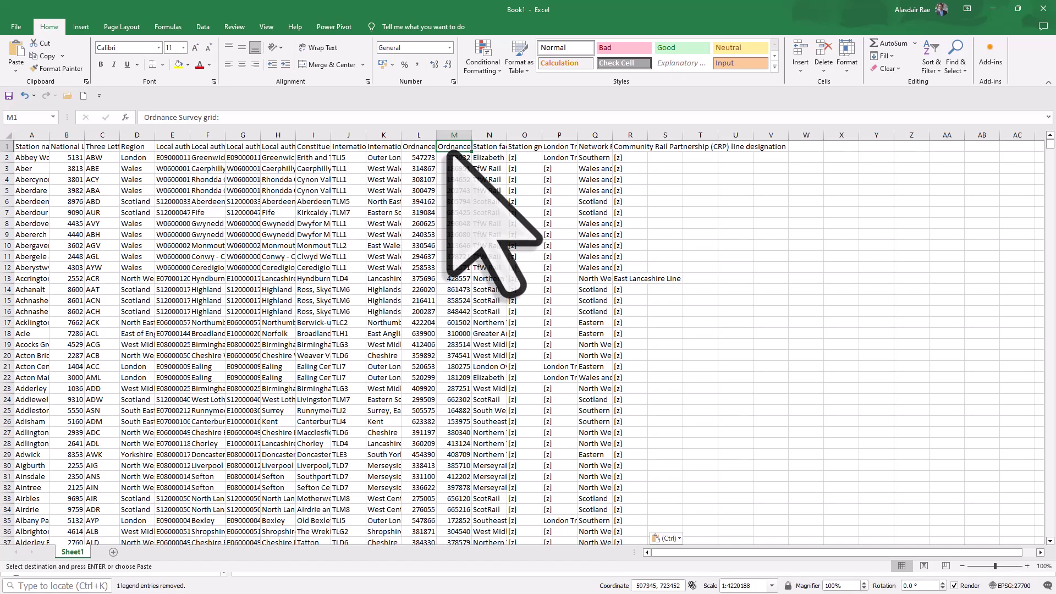
pyautogui.click(425, 149)
pyautogui.click(446, 151)
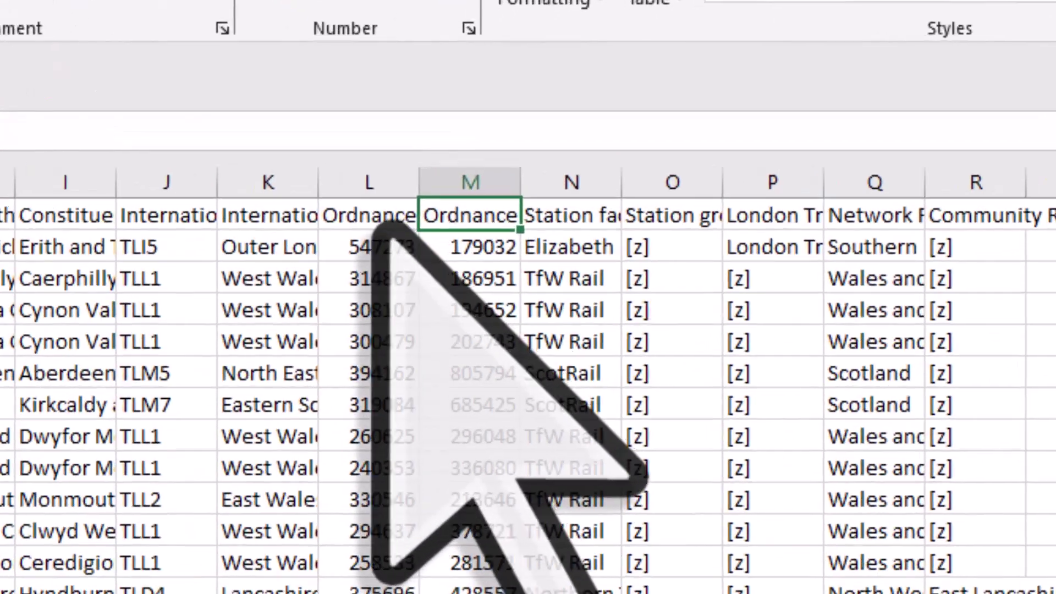
pyautogui.click(421, 150)
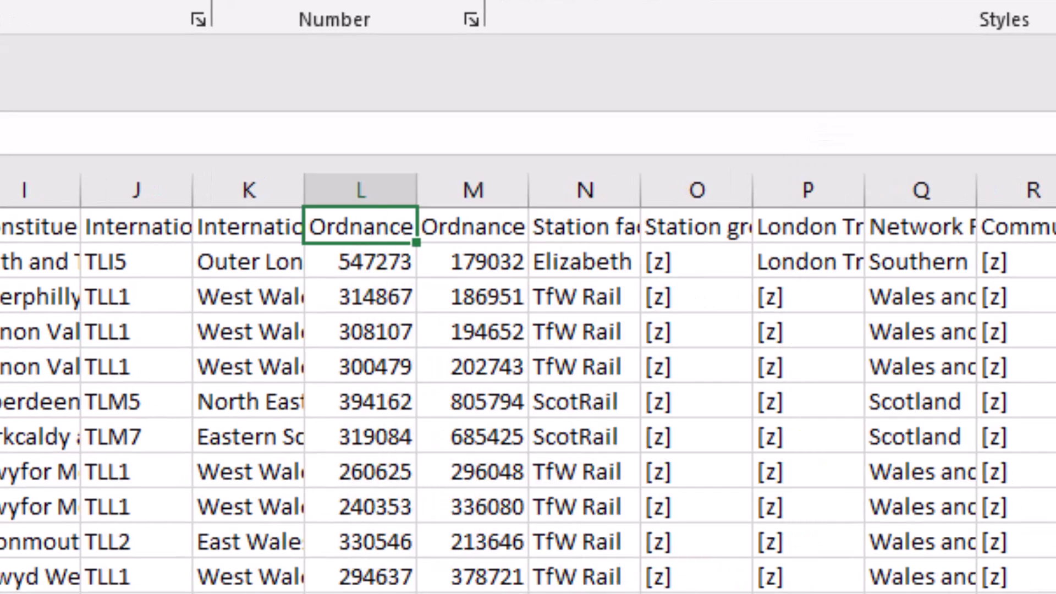
pyautogui.hotkey('ctrl', 'a')
pyautogui.hotkey('ctrl', 'c')
pyautogui.click(724, 171)
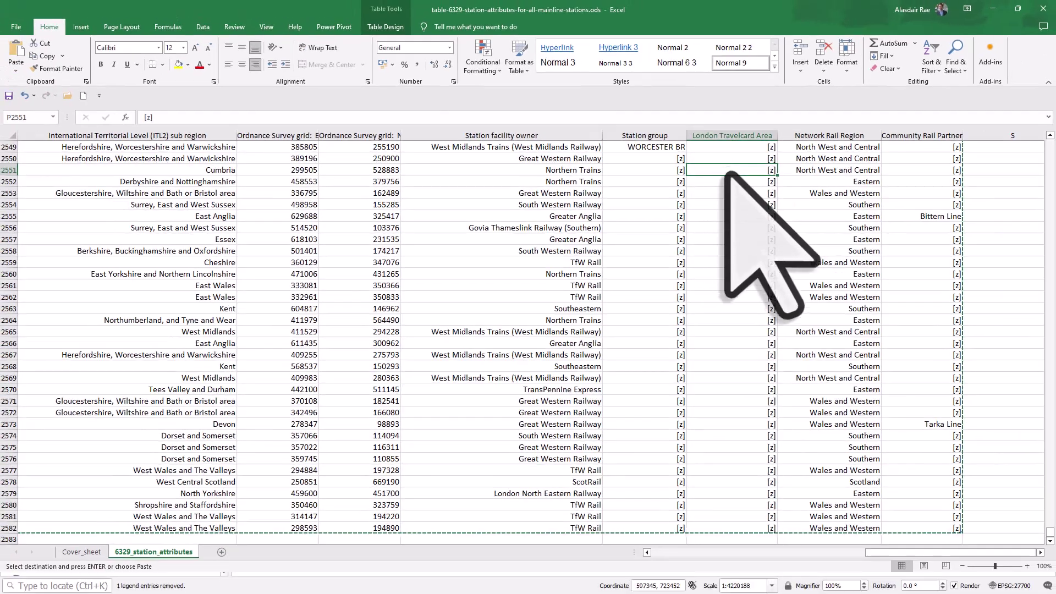
pyautogui.moveTo(1049, 532); pyautogui.dragTo(1049, 144)
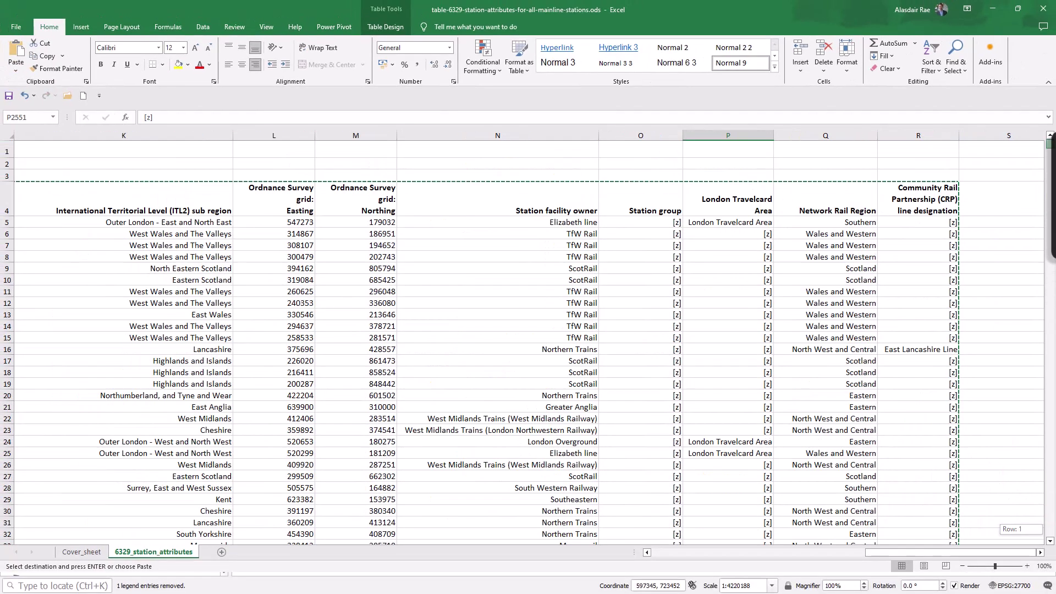
pyautogui.click(298, 205)
pyautogui.press('Right')
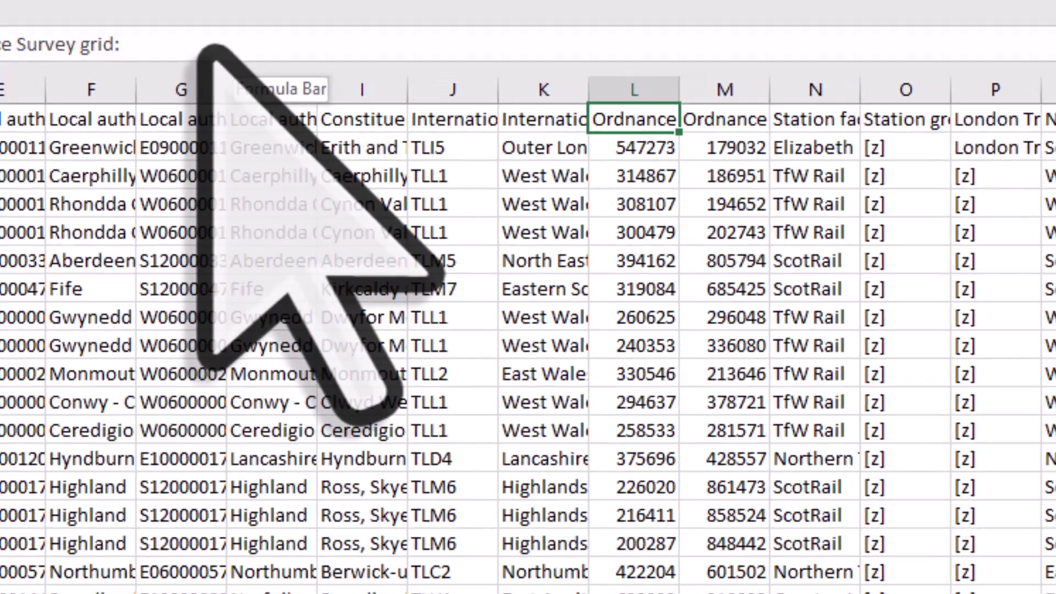
# Rename the Ordnance Survey grid headers to Easting in L1 and Northing in M1
pyautogui.moveTo(220, 117); pyautogui.dragTo(142, 117)
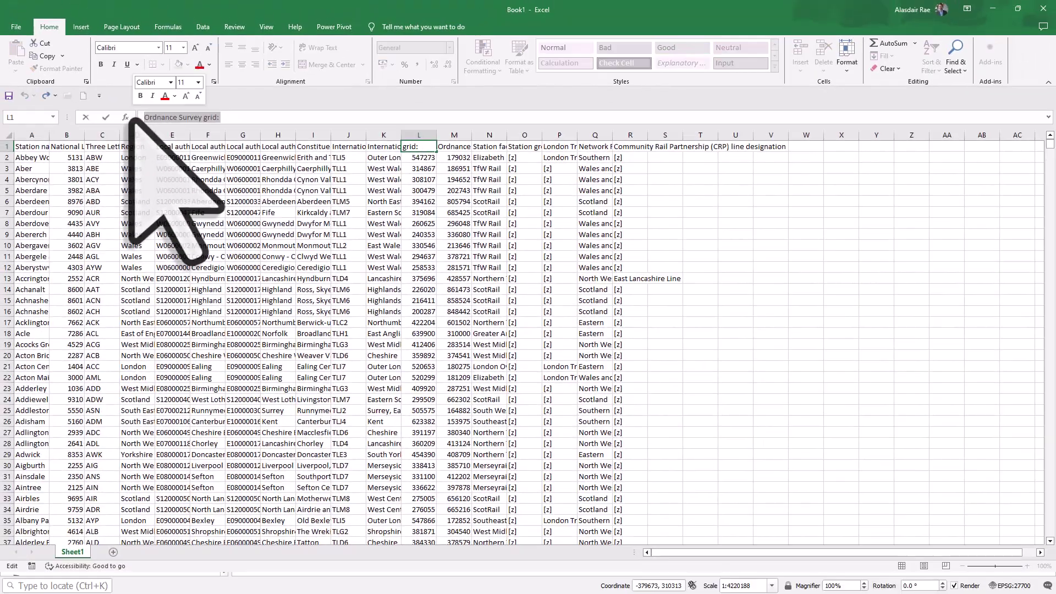
pyautogui.write('Easting')
pyautogui.press('Tab')
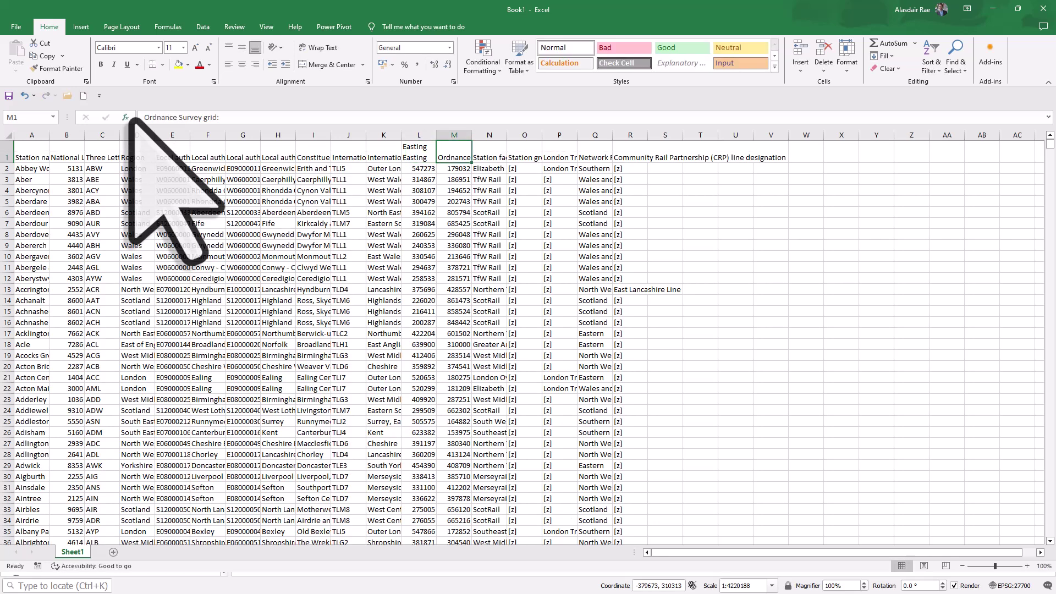
pyautogui.write('Nort')
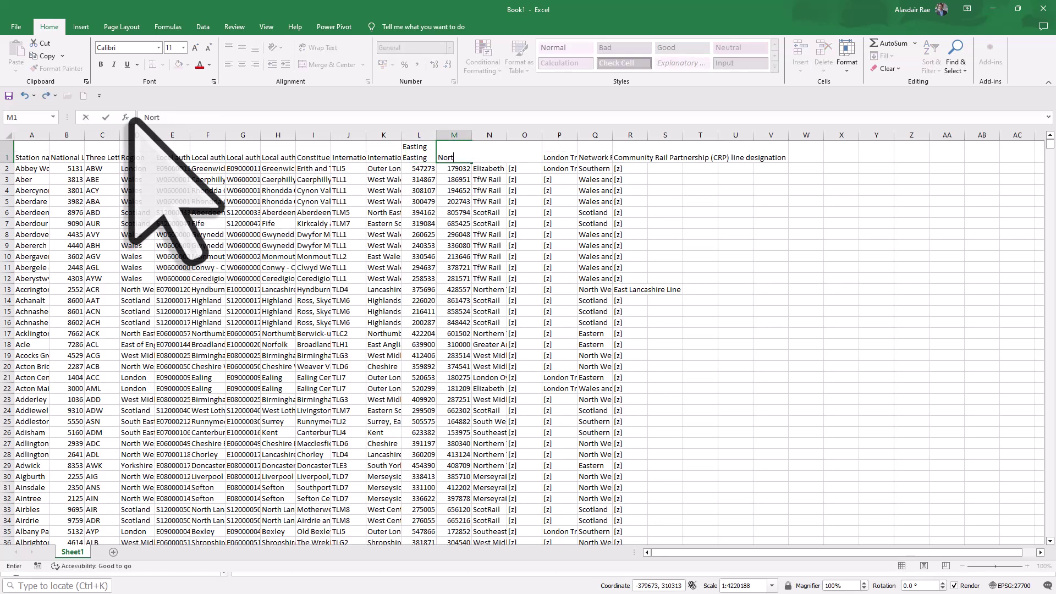
pyautogui.write('hing')
pyautogui.hotkey('ctrl', 'Return')
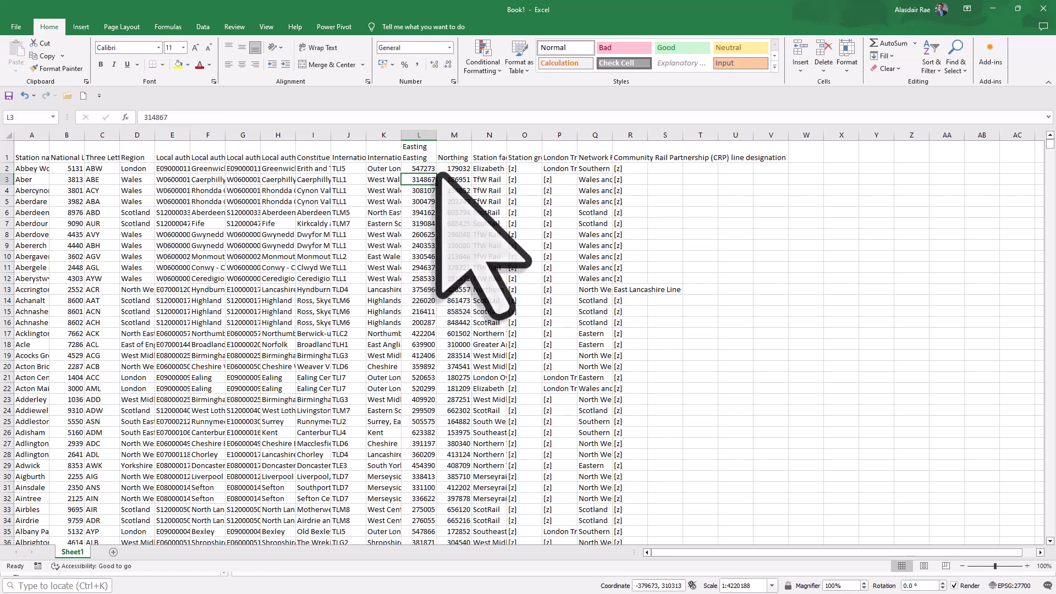
# Remove the extra first line from the header in L1 and check how far down the Northing column runs
pyautogui.click(431, 150)
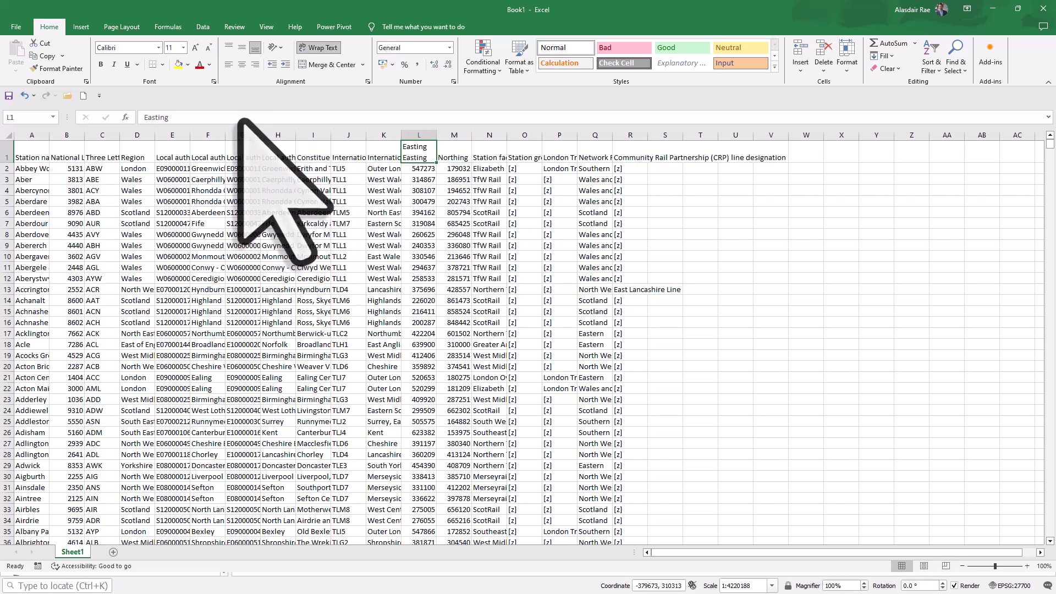
pyautogui.moveTo(255, 118); pyautogui.dragTo(106, 120)
pyautogui.press('BackSpace')
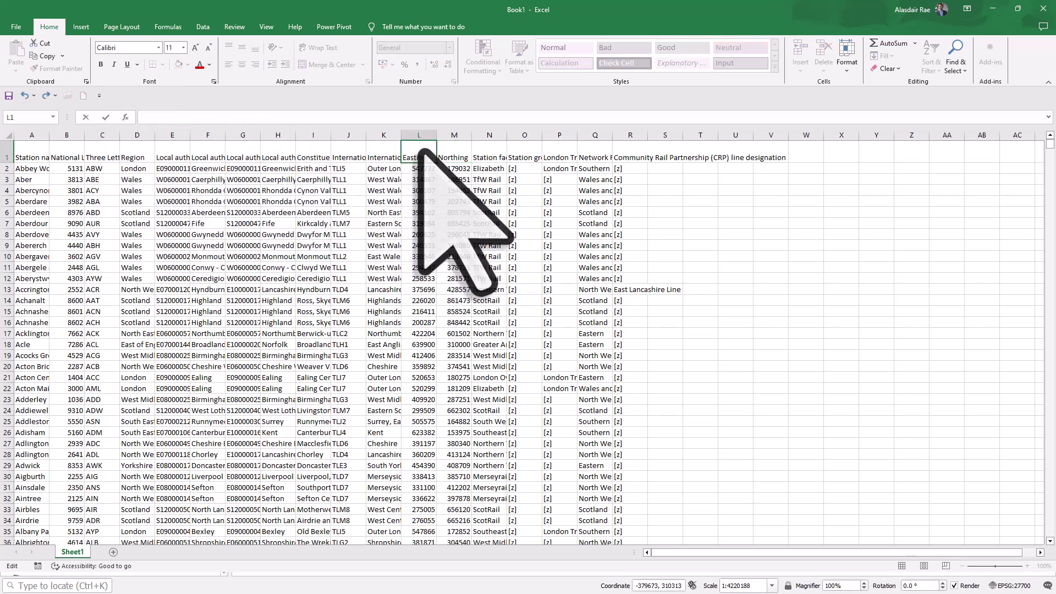
pyautogui.press('Tab')
pyautogui.hotkey('ctrl', 'Down')
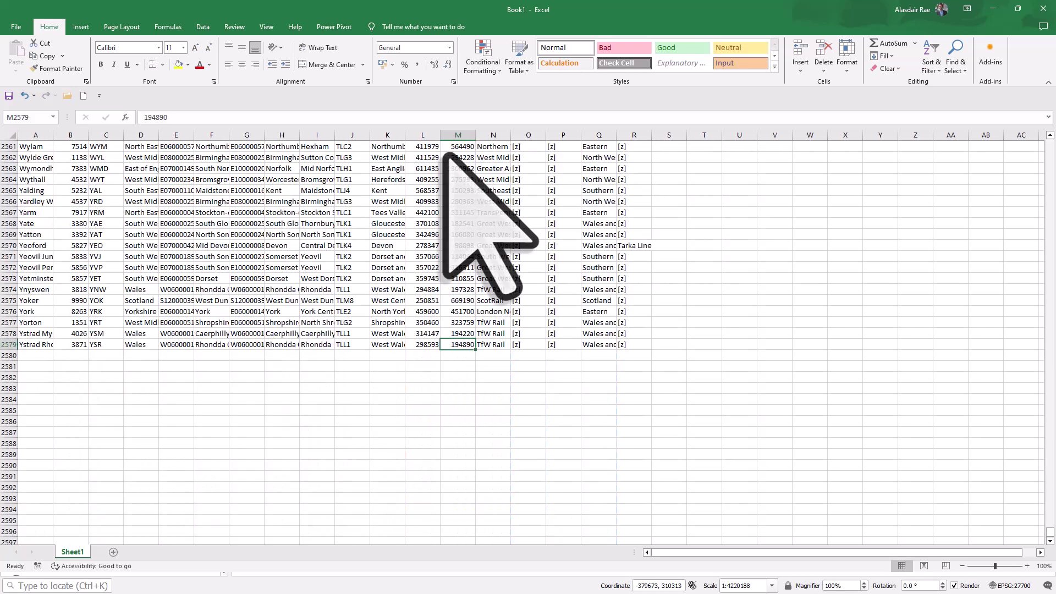
pyautogui.moveTo(1049, 531); pyautogui.dragTo(1049, 145)
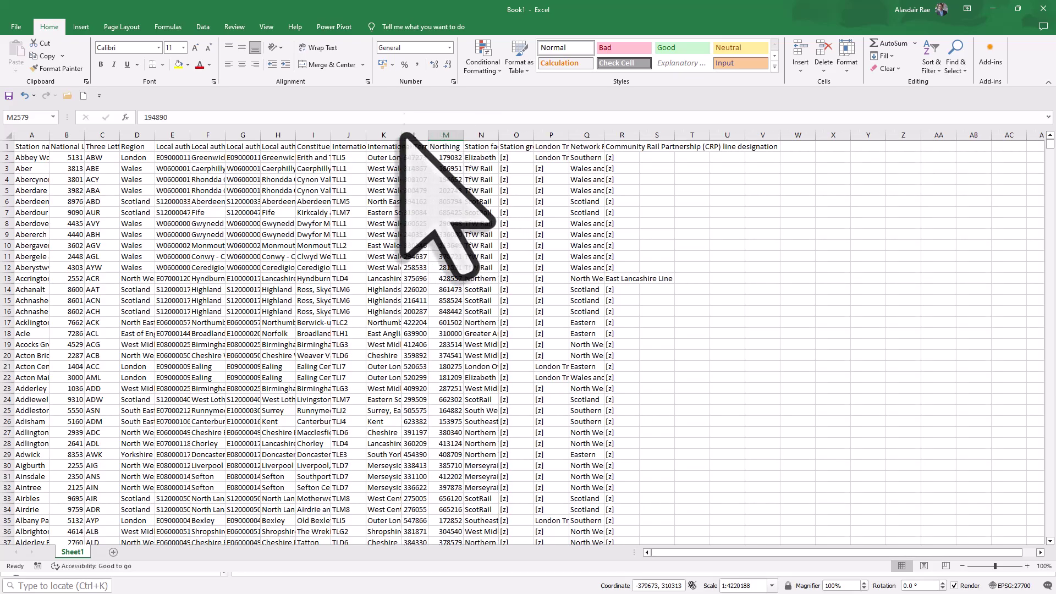
# Fit column K's width to its contents and enter Easting as the header in L1
pyautogui.doubleClick(402, 134)
pyautogui.click(556, 146)
pyautogui.doubleClick(606, 135)
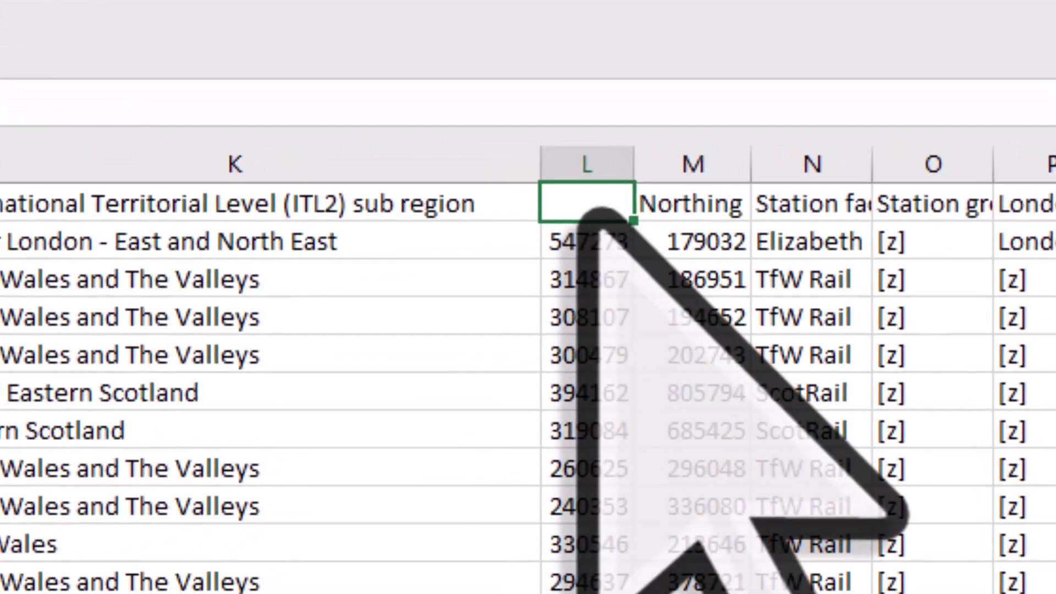
pyautogui.write('Easting')
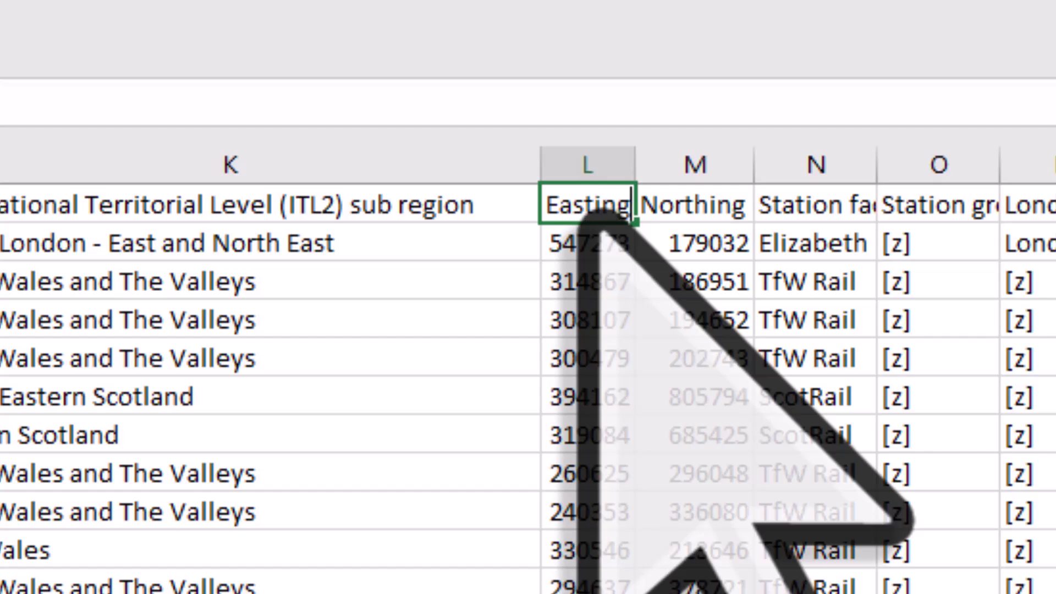
pyautogui.scroll(1, 825, 374)
pyautogui.click(841, 385)
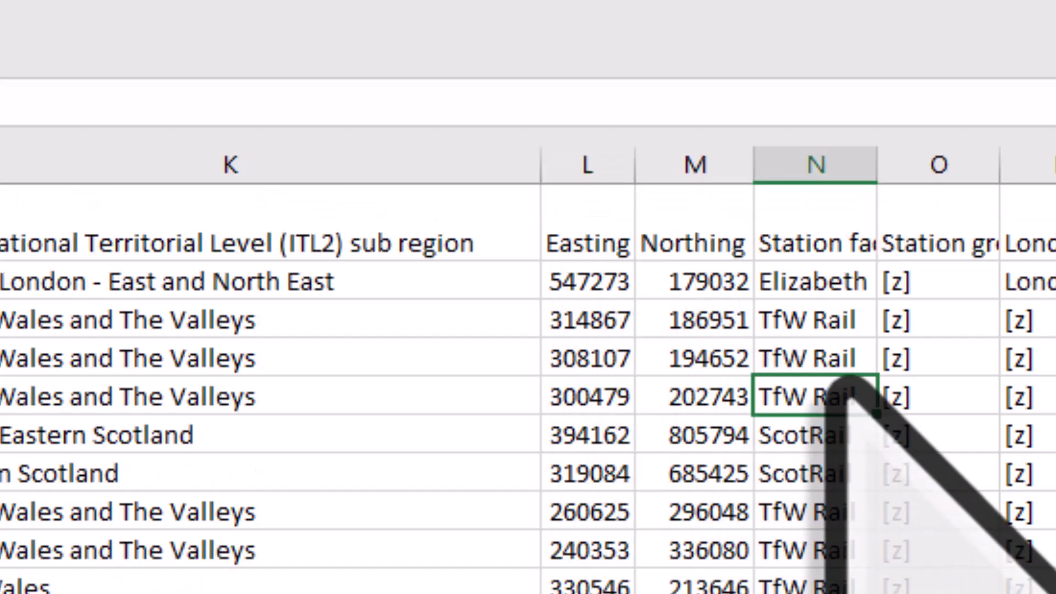
# Check the Easting and Northing headers in columns L and M against the coordinates below them
pyautogui.click(630, 206)
pyautogui.click(668, 214)
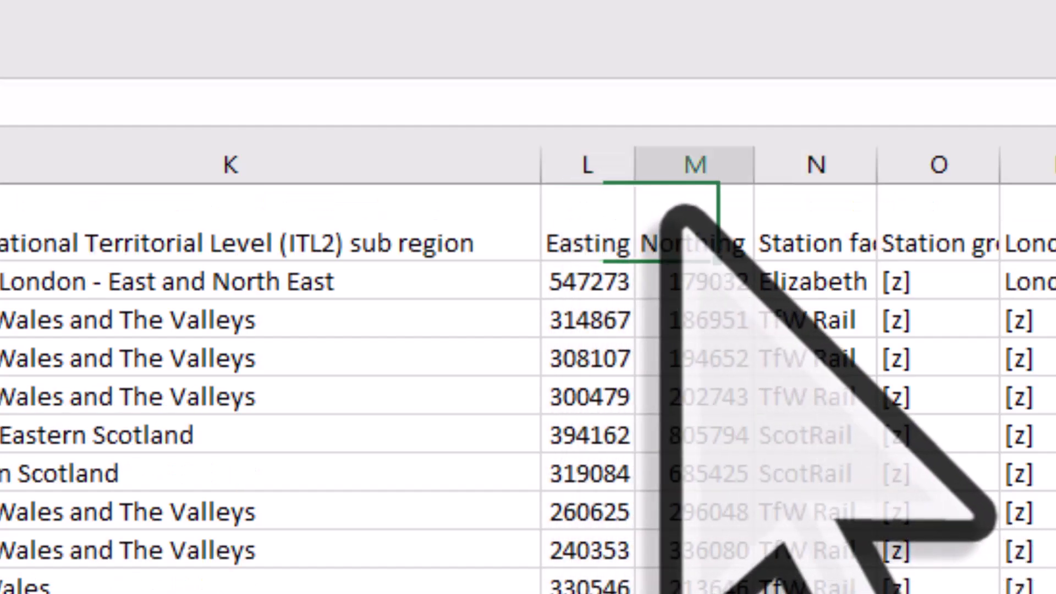
pyautogui.click(668, 282)
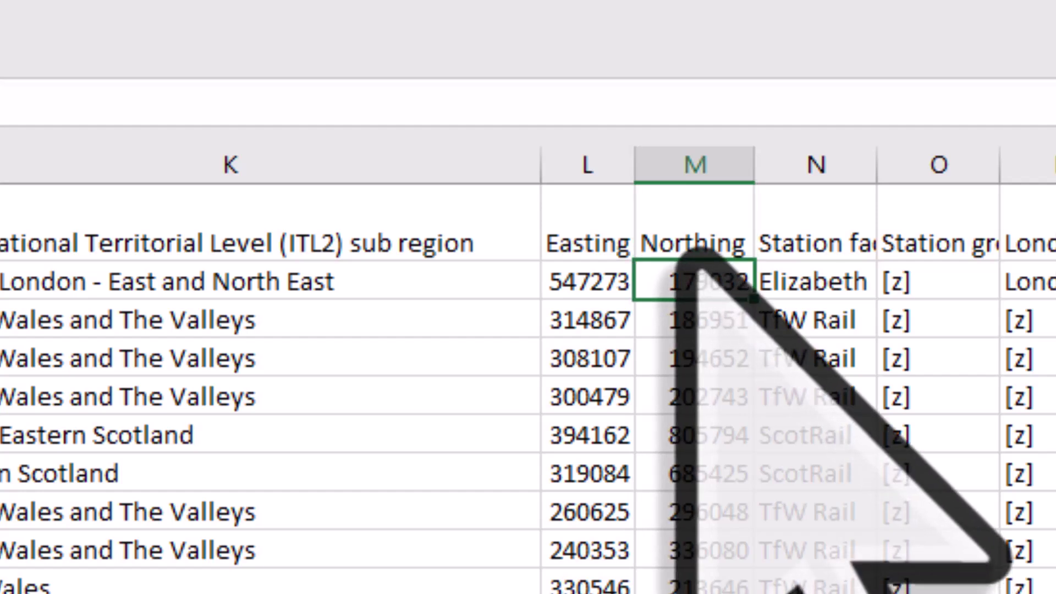
pyautogui.click(640, 206)
pyautogui.click(619, 214)
pyautogui.click(651, 226)
pyautogui.click(622, 220)
pyautogui.click(640, 220)
pyautogui.click(621, 219)
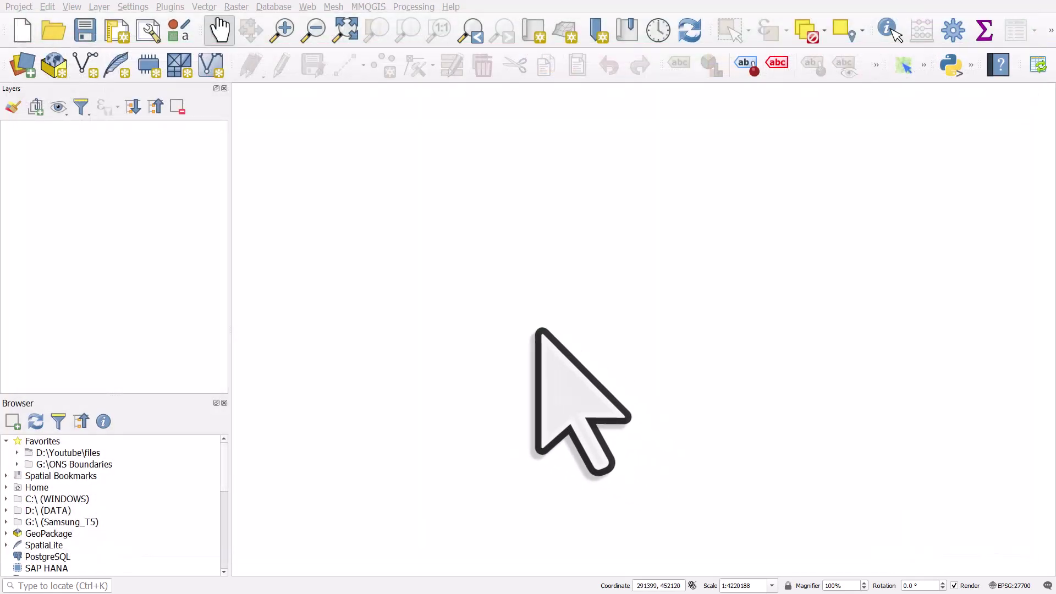
# In QGIS, choose orr-table-6329-v2.csv from D:\Youtube\files as the delimited text layer source and expand its file format options
pyautogui.click(24, 71)
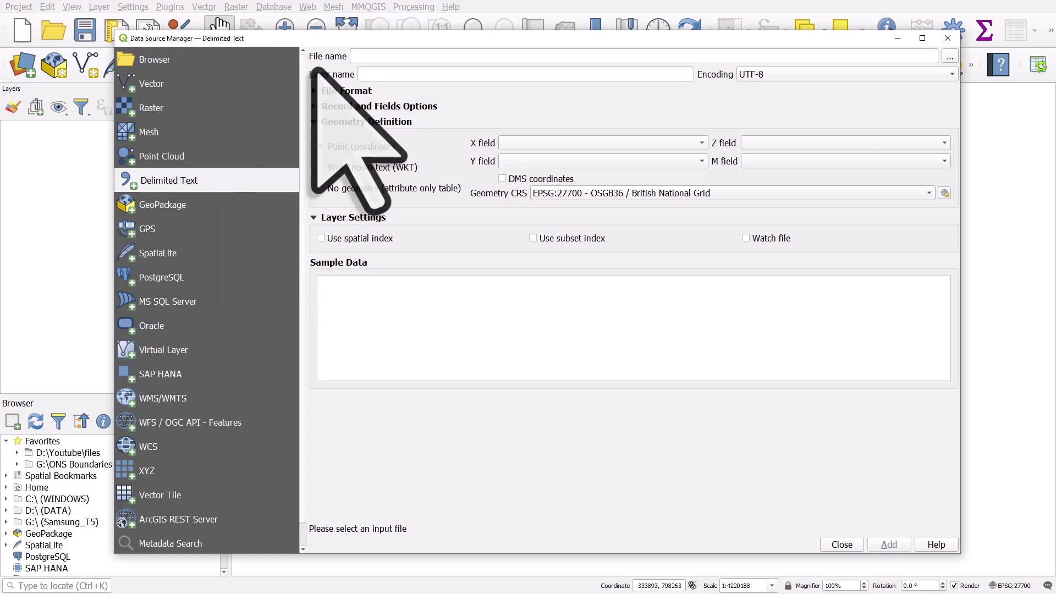
pyautogui.click(948, 56)
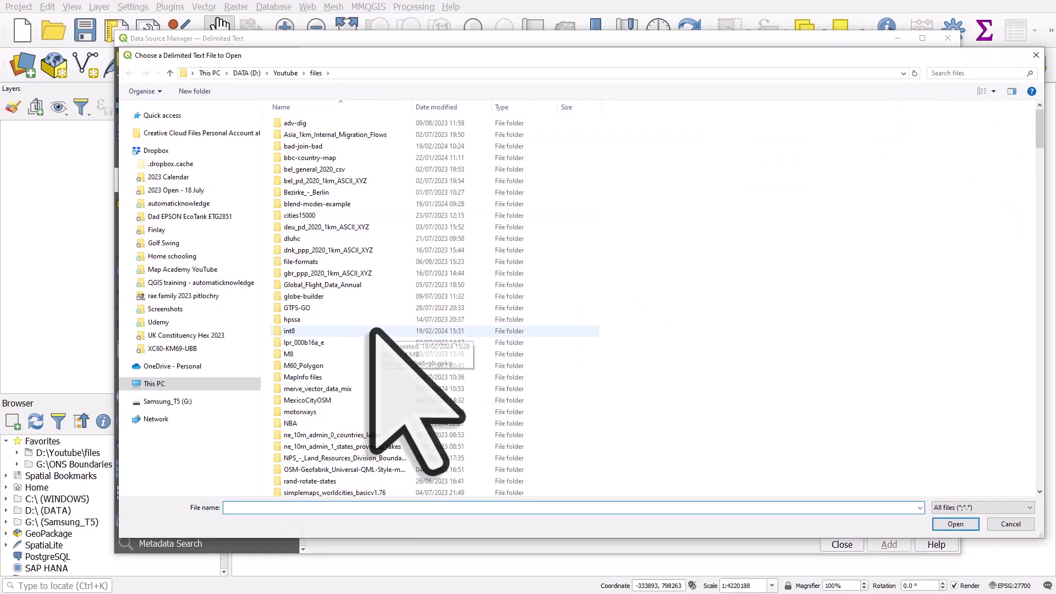
pyautogui.scroll(-20, 374, 330)
pyautogui.scroll(-20, 373, 330)
pyautogui.moveTo(1028, 367)
pyautogui.mouseDown()
pyautogui.moveTo(1023, 350)
pyautogui.moveTo(1024, 381)
pyautogui.mouseUp()
pyautogui.click(326, 317)
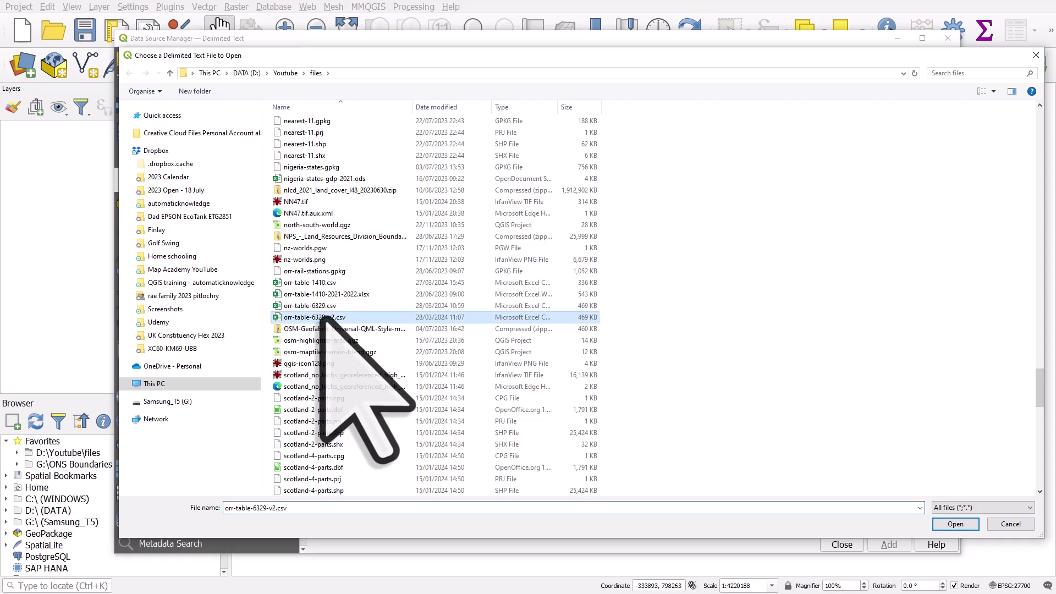
pyautogui.click(332, 306)
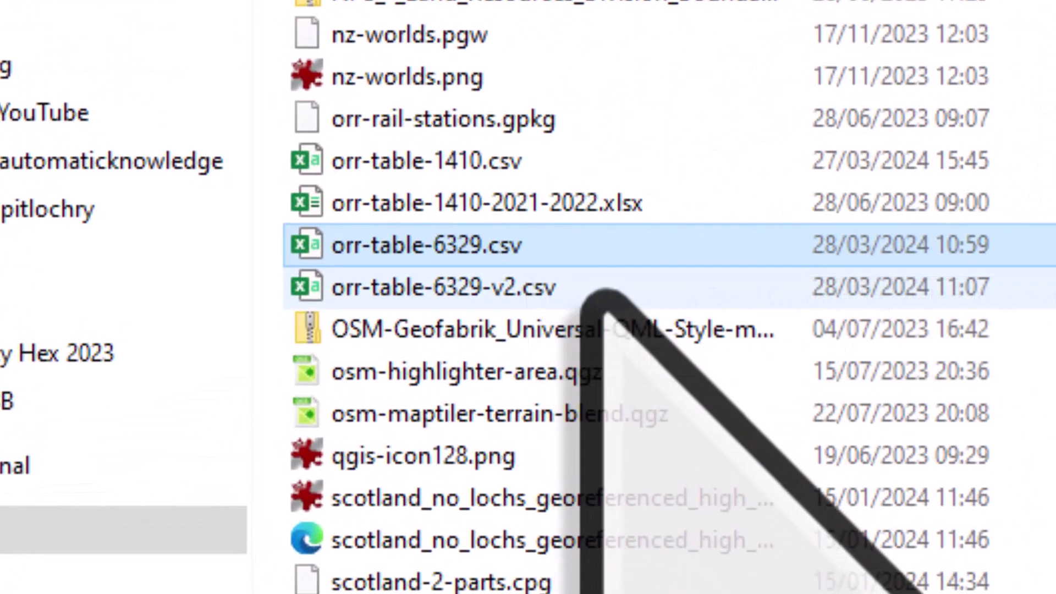
pyautogui.click(358, 319)
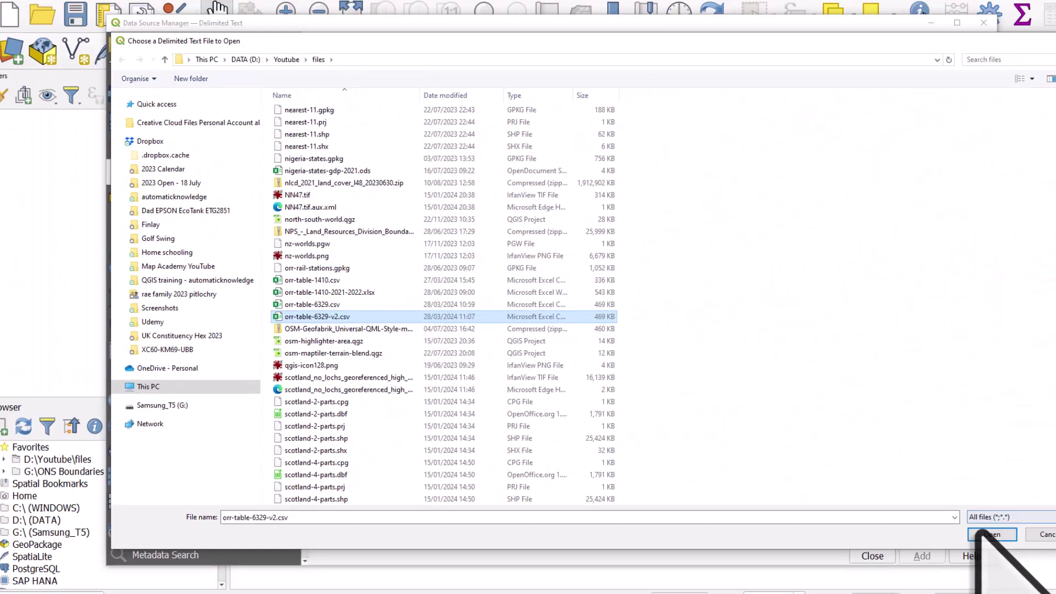
pyautogui.click(973, 559)
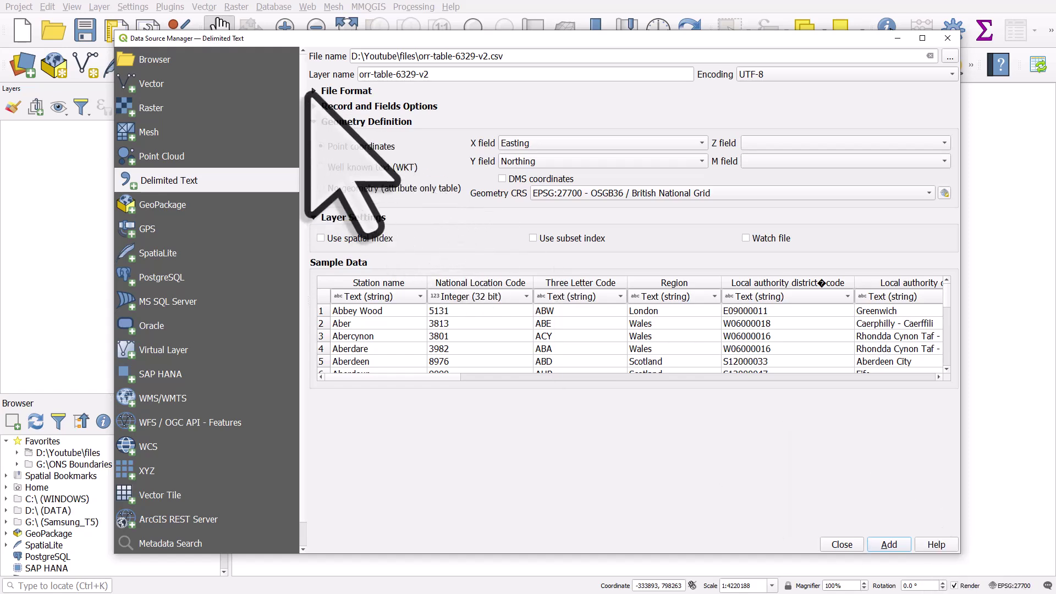
pyautogui.click(313, 91)
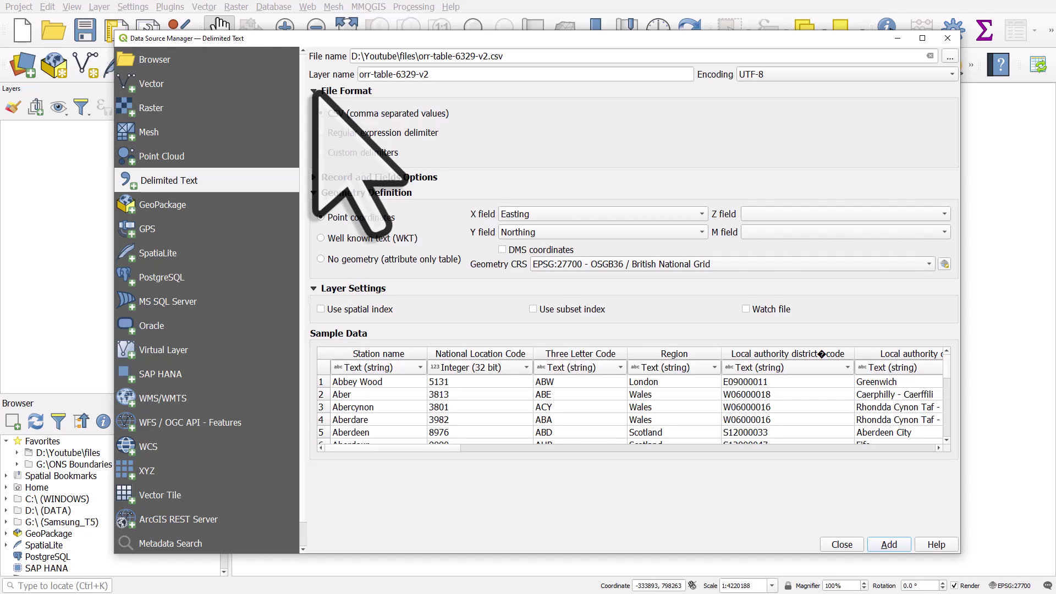
# Collapse the file format section and review the record and fields options of the delimited text import
pyautogui.click(314, 91)
pyautogui.click(314, 106)
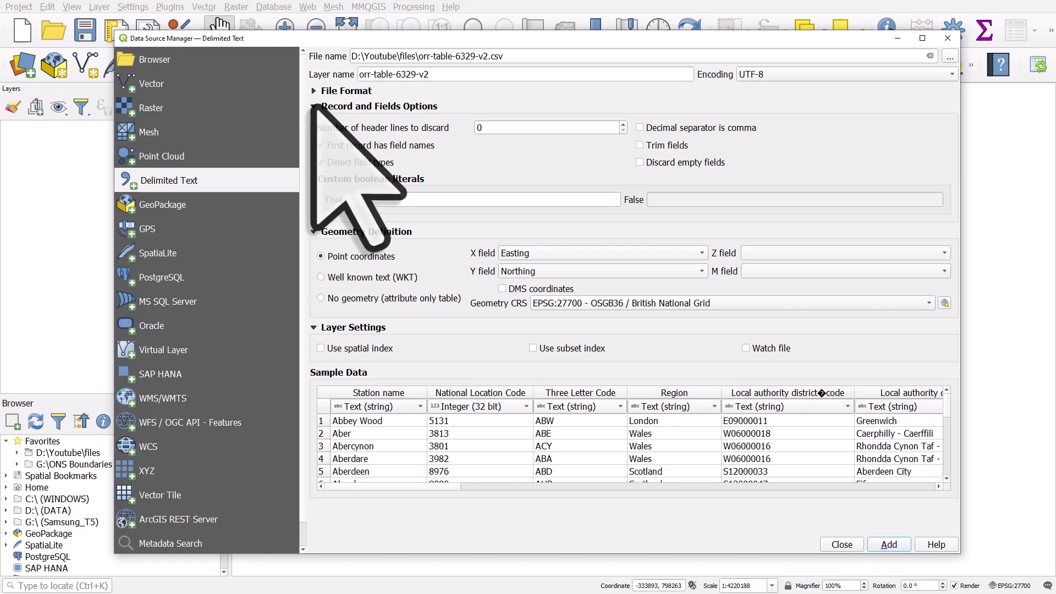
pyautogui.click(313, 106)
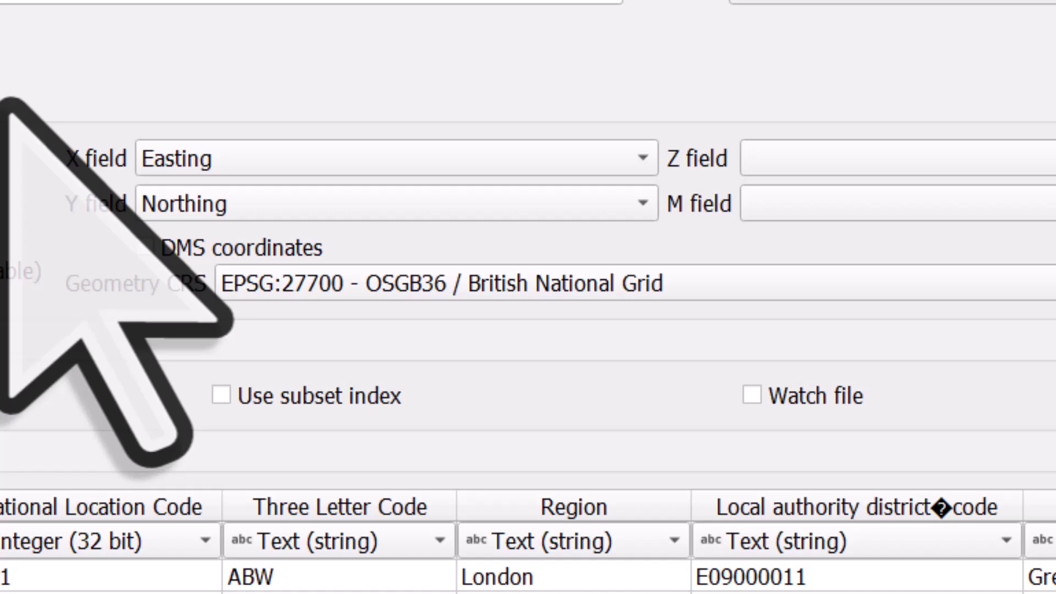
# Use Easting as the X field and Northing as the Y field for the point coordinates
pyautogui.click(154, 158)
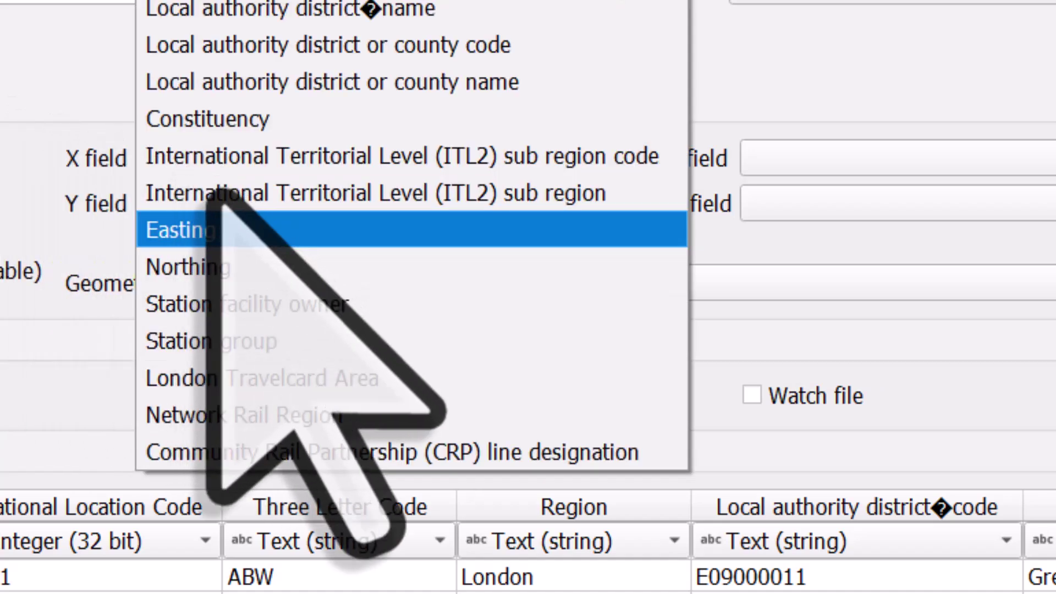
pyautogui.click(246, 231)
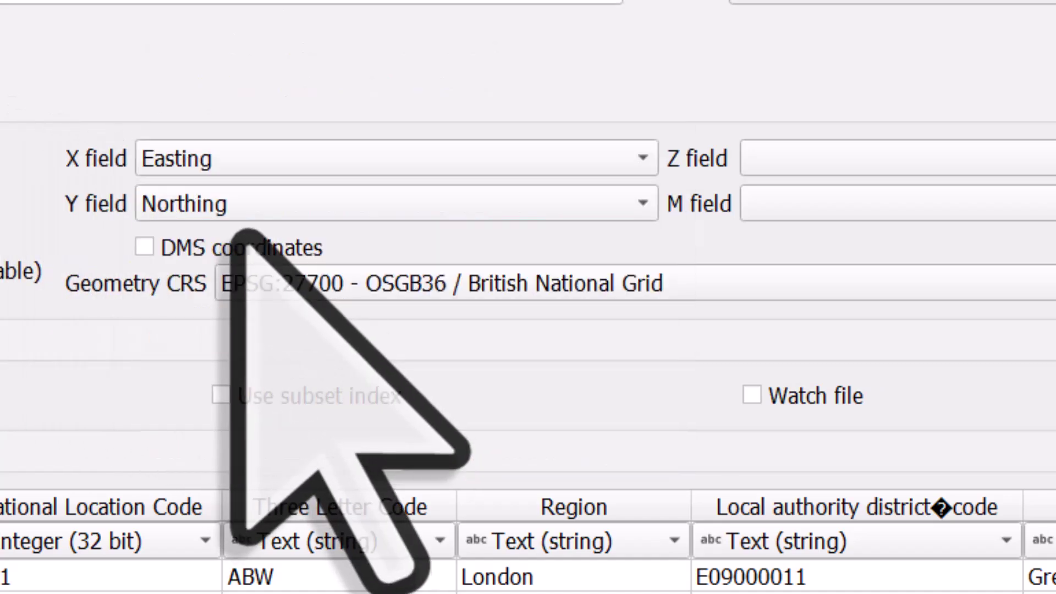
pyautogui.click(209, 160)
pyautogui.click(223, 230)
pyautogui.click(219, 204)
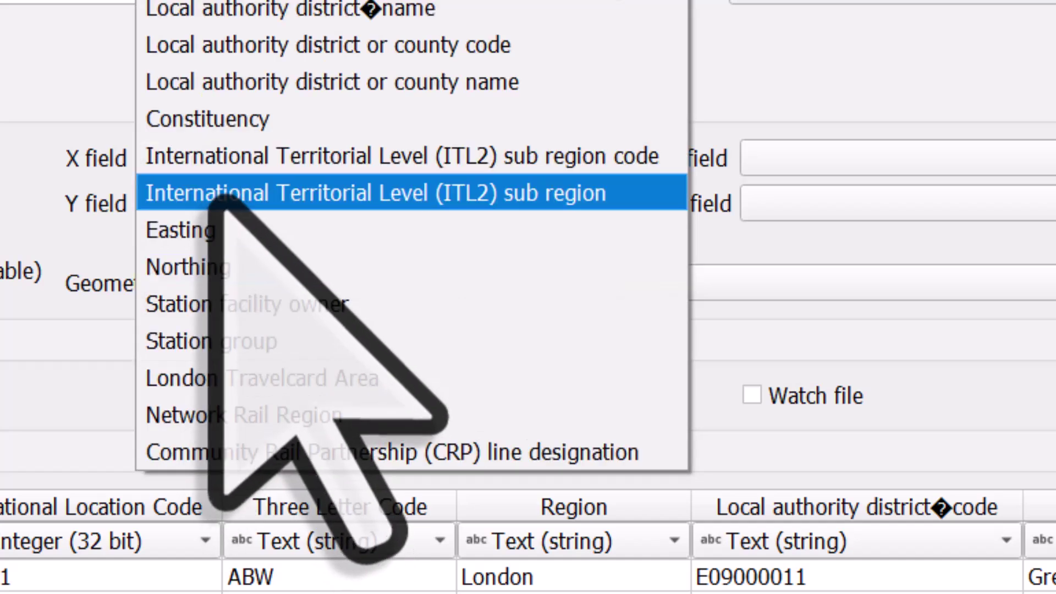
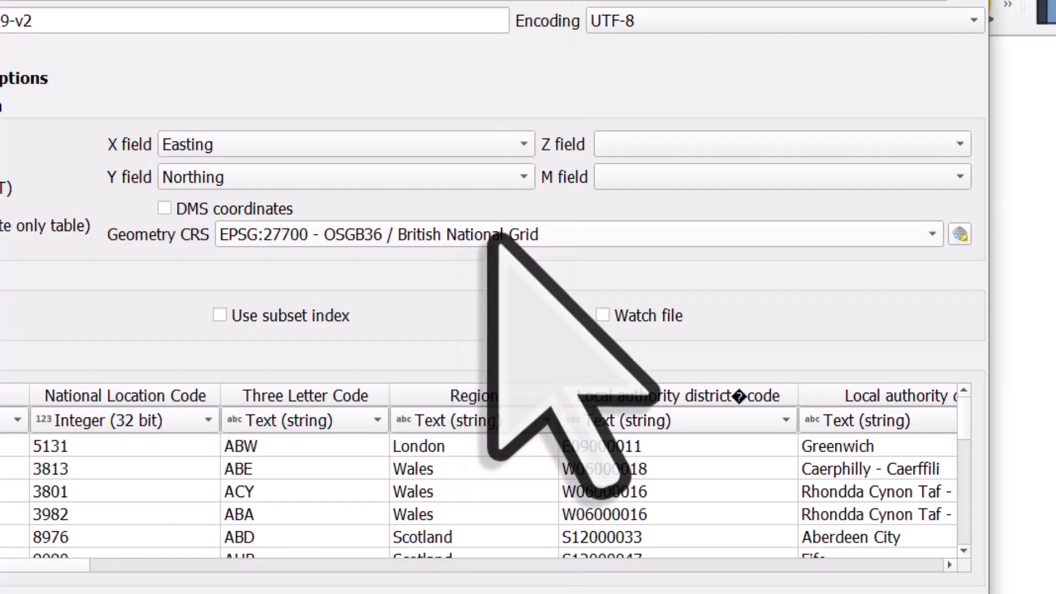
# Set the geometry CRS to EPSG:27700 - OSGB36 / British National Grid and add the station points to the map
pyautogui.click(550, 234)
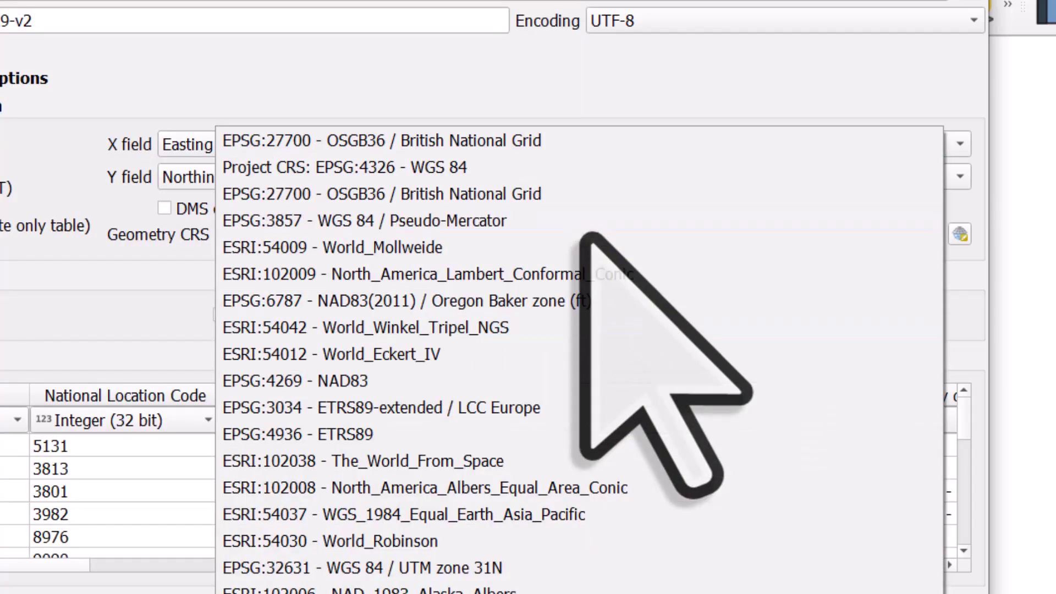
pyautogui.click(451, 140)
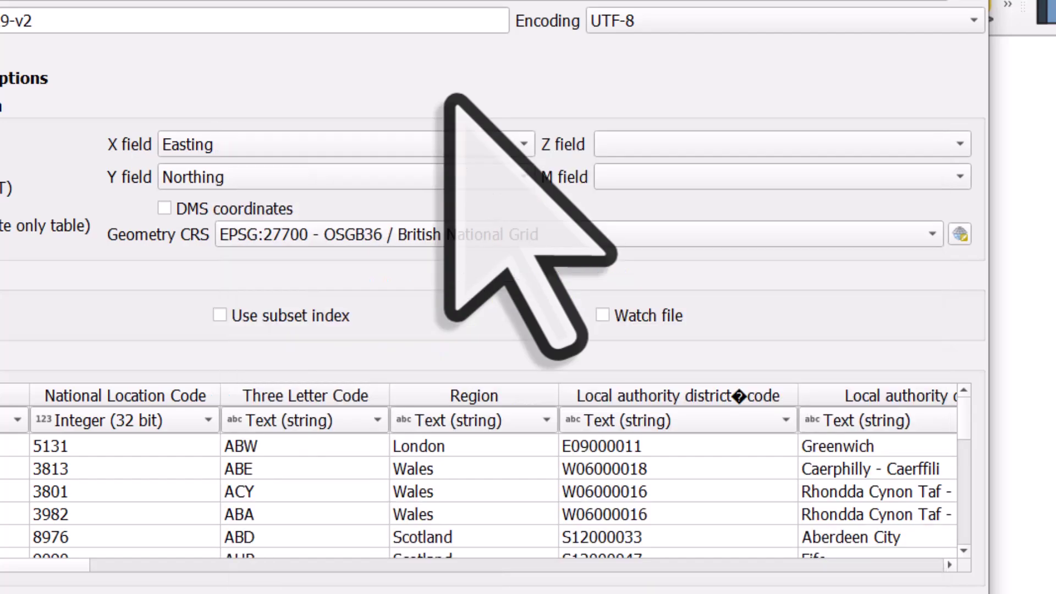
pyautogui.click(959, 234)
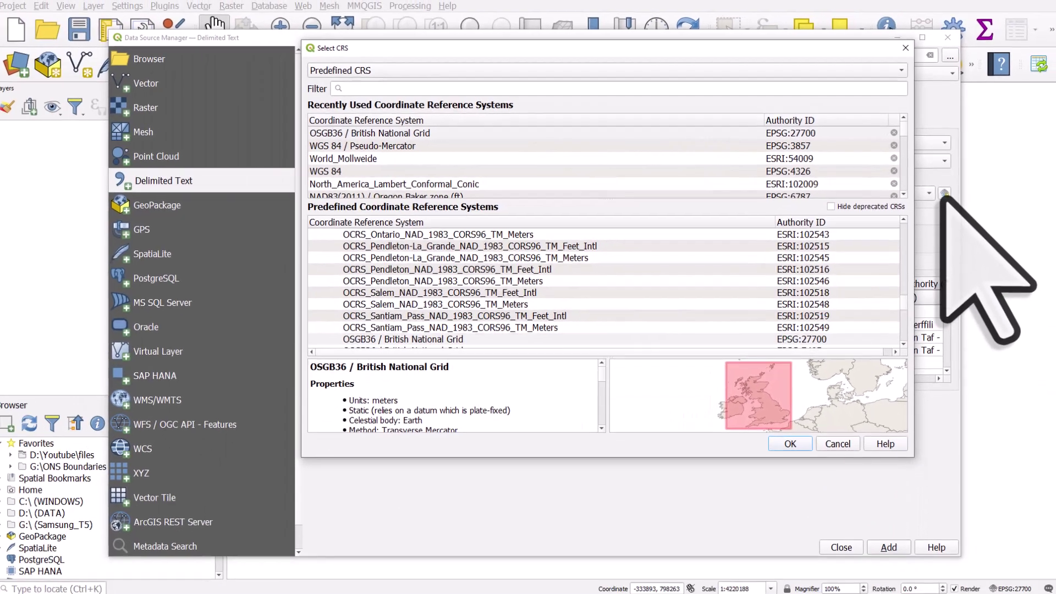
pyautogui.click(428, 89)
pyautogui.write('27700')
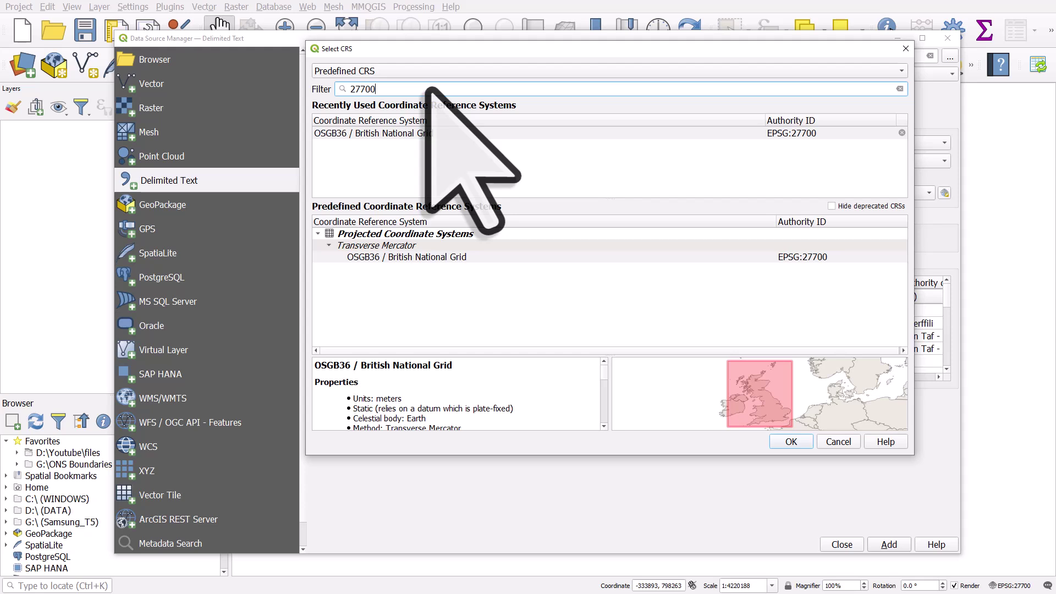
pyautogui.click(431, 133)
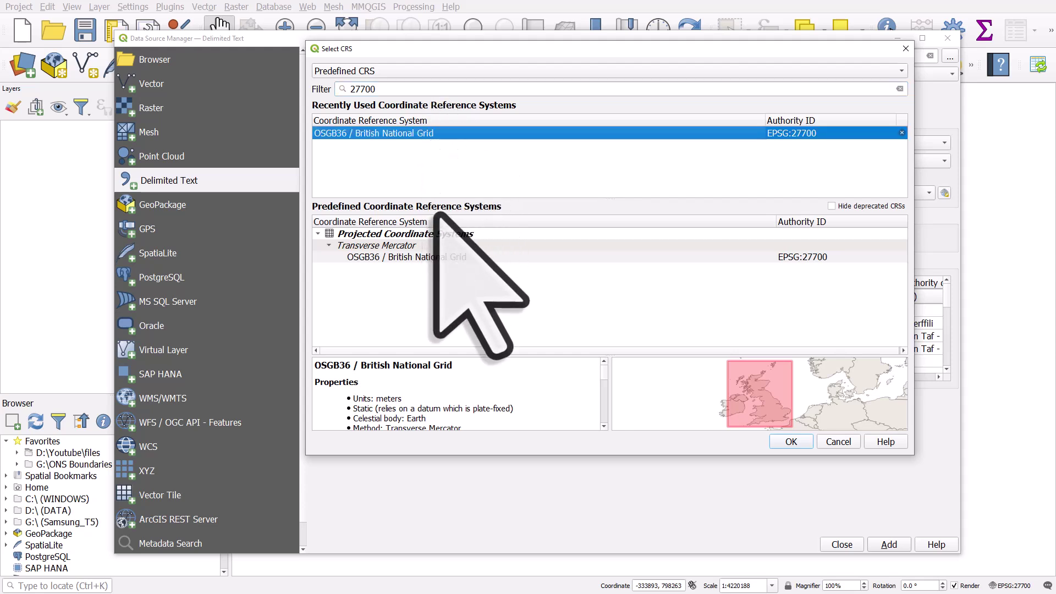
pyautogui.click(440, 257)
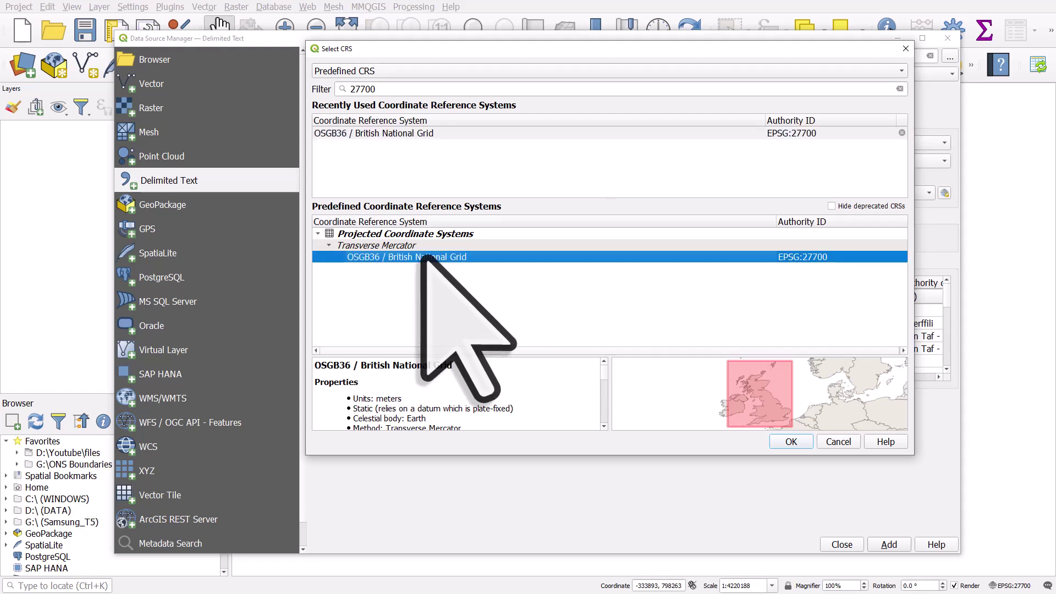
pyautogui.click(791, 442)
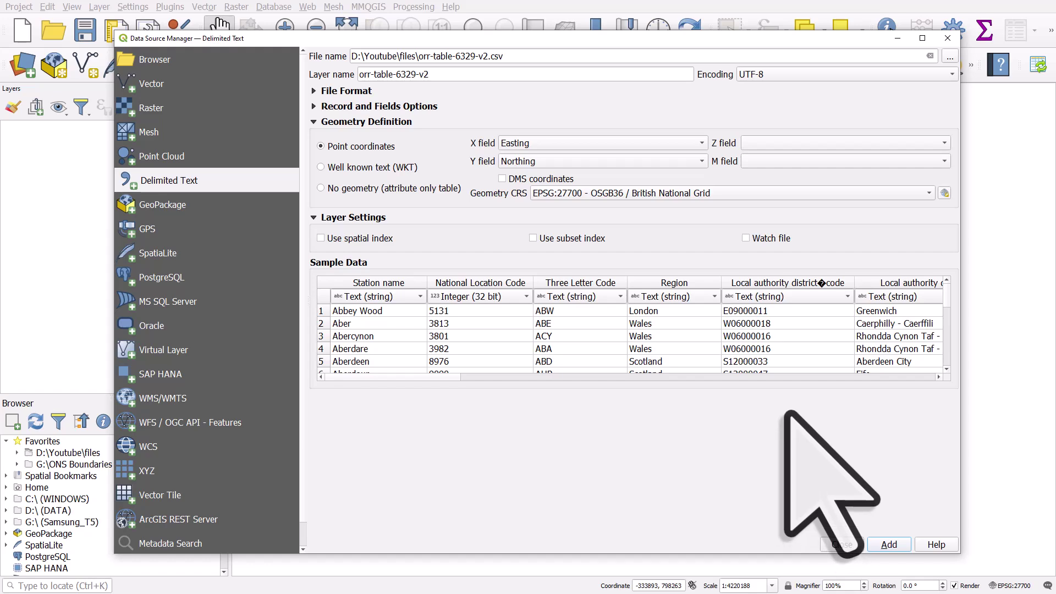
pyautogui.click(887, 545)
pyautogui.click(842, 544)
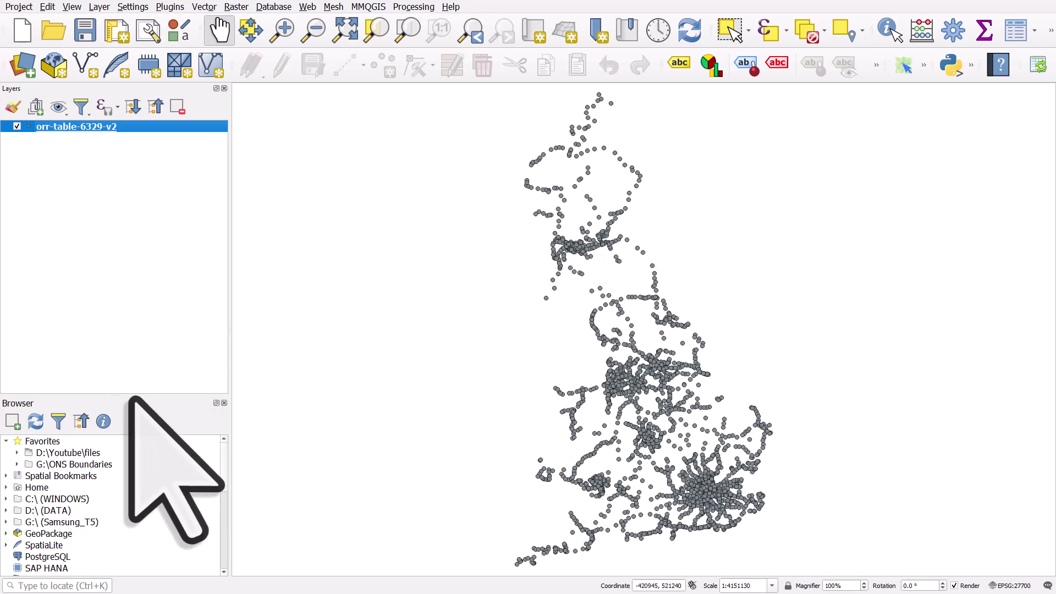
# Enlarge the Browser panel and check in the list of available panels that it is switched on
pyautogui.moveTo(132, 397); pyautogui.dragTo(128, 336)
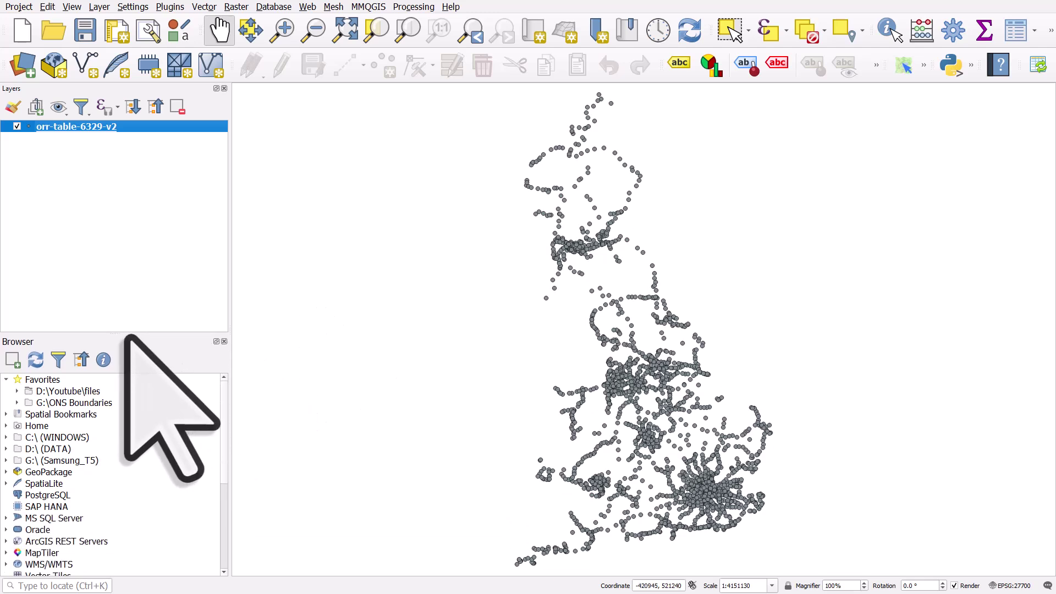
pyautogui.click(72, 6)
pyautogui.moveTo(231, 382)
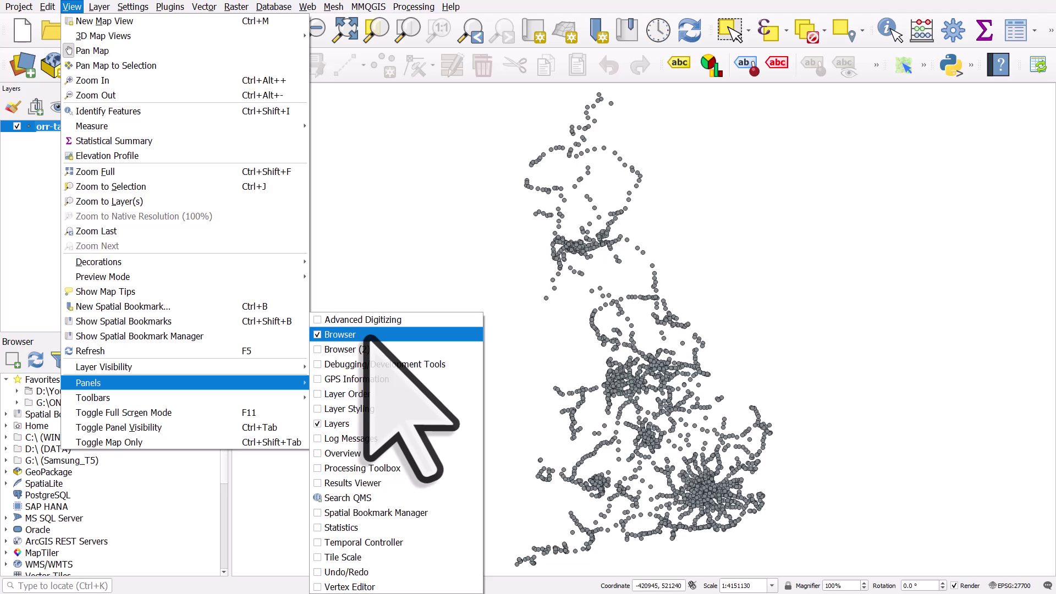
pyautogui.click(64, 405)
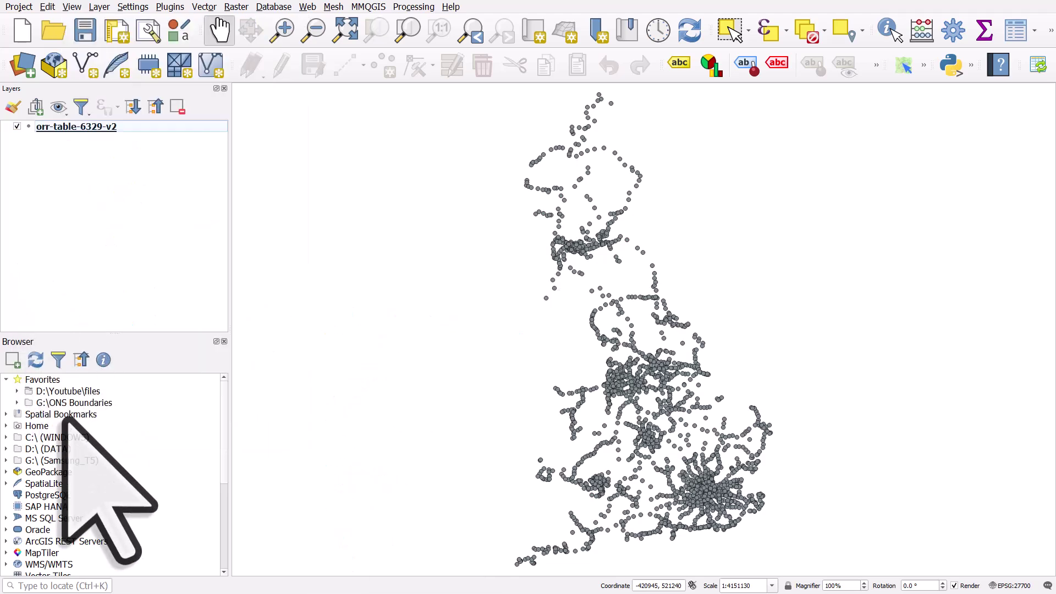
# Add the OpenStreetMap basemap from the XYZ Tiles connections, accepting the preselected coordinate transformation to British National Grid
pyautogui.scroll(-4, 91, 479)
pyautogui.scroll(-1, 85, 482)
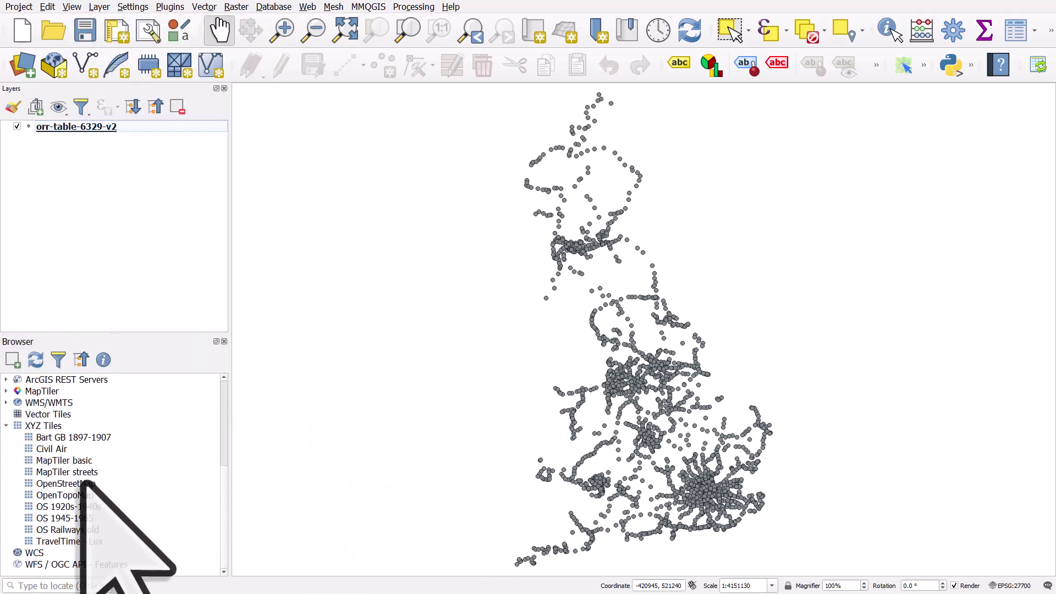
pyautogui.click(17, 426)
pyautogui.click(6, 426)
pyautogui.click(6, 541)
pyautogui.scroll(-3, 137, 467)
pyautogui.scroll(-1, 136, 467)
pyautogui.click(86, 483)
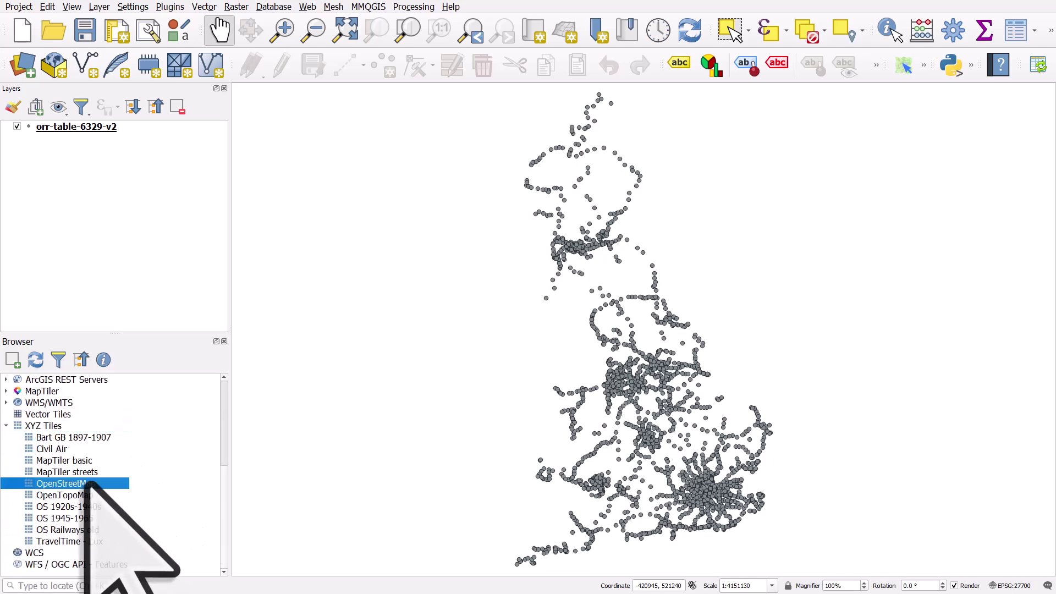
pyautogui.doubleClick(67, 484)
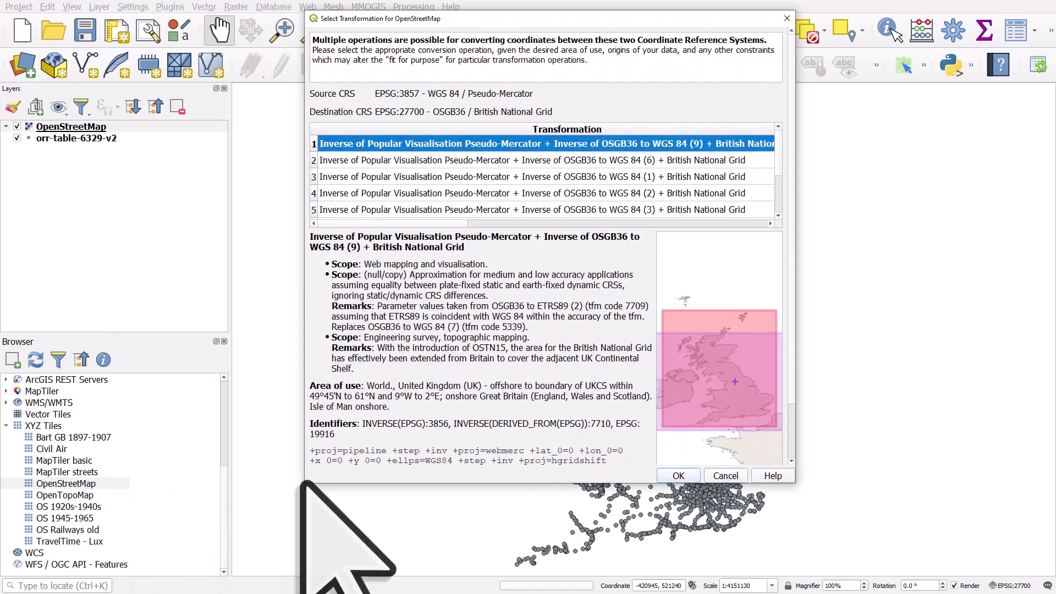
pyautogui.click(671, 469)
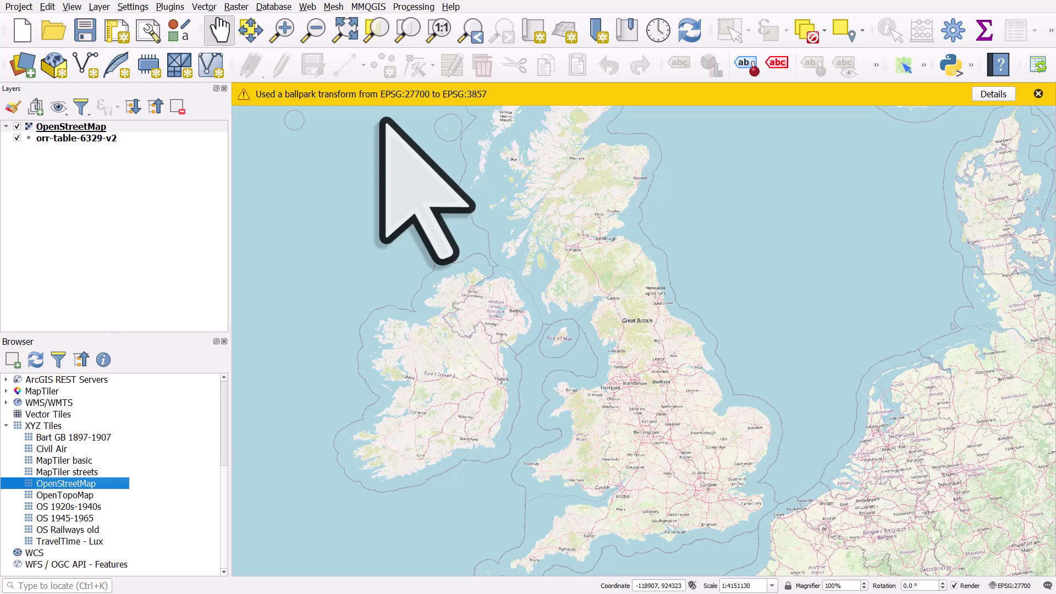
# Dismiss the ballpark transform warning and place the OpenStreetMap layer beneath orr-table-6329-v2
pyautogui.click(1038, 94)
pyautogui.click(69, 127)
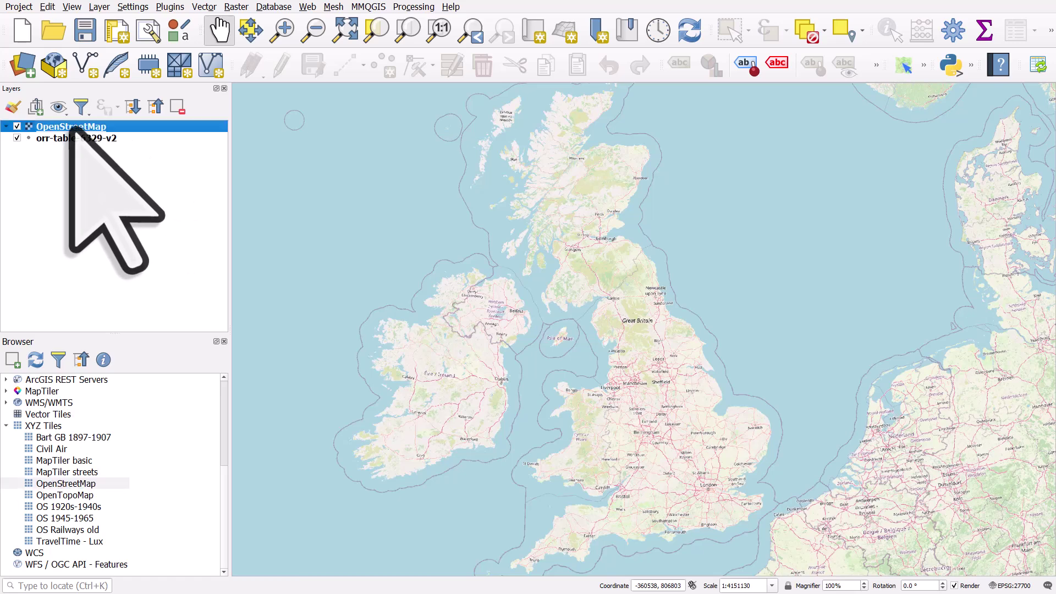
pyautogui.moveTo(66, 126); pyautogui.dragTo(81, 141)
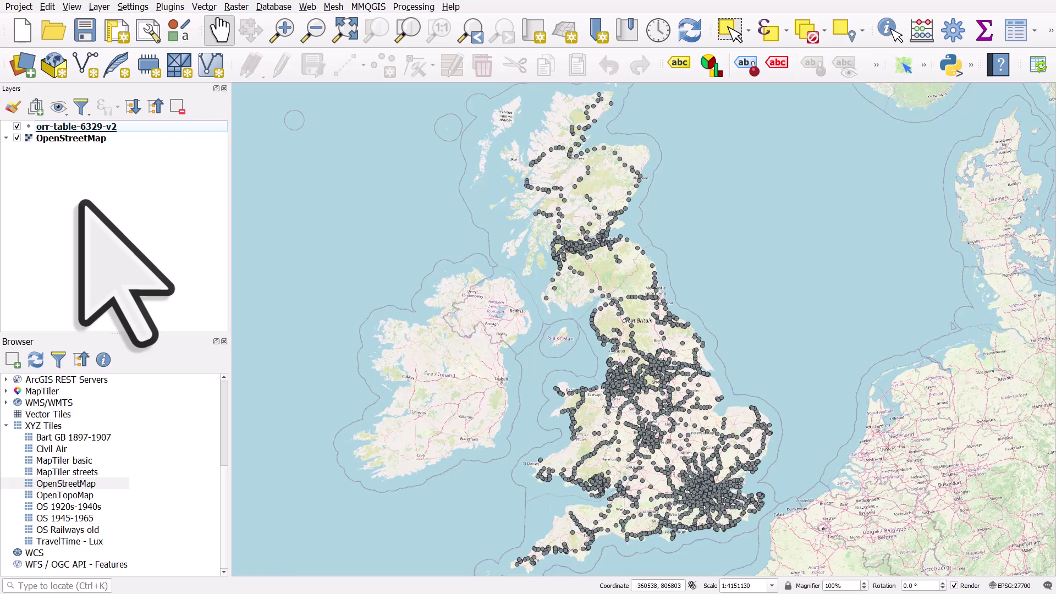
# Examine the file formats available for exporting the orr-table-6329-v2 layer, leaving without saving
pyautogui.click(127, 131)
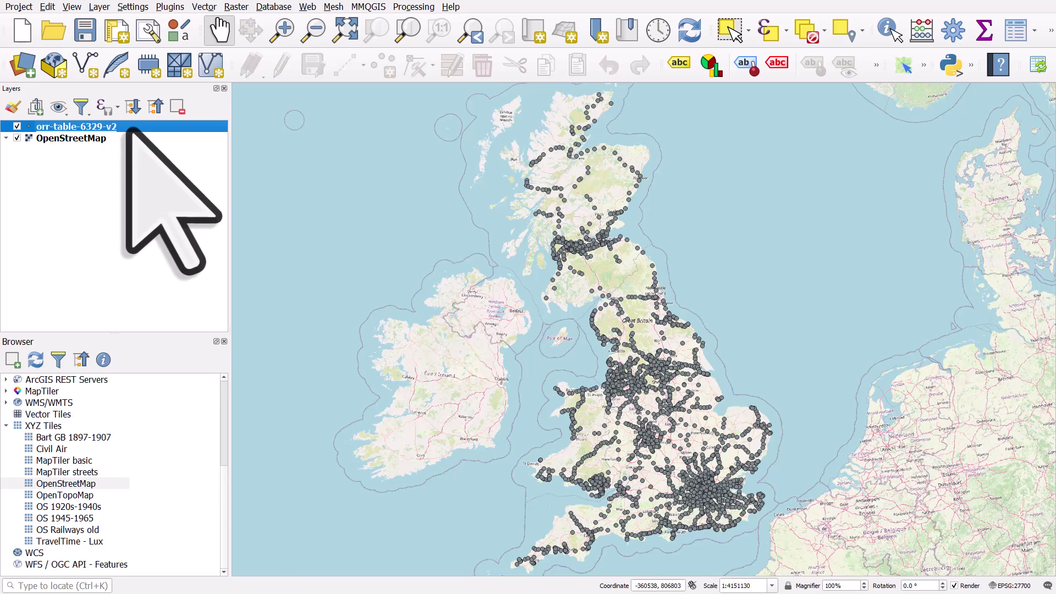
pyautogui.rightClick(128, 131)
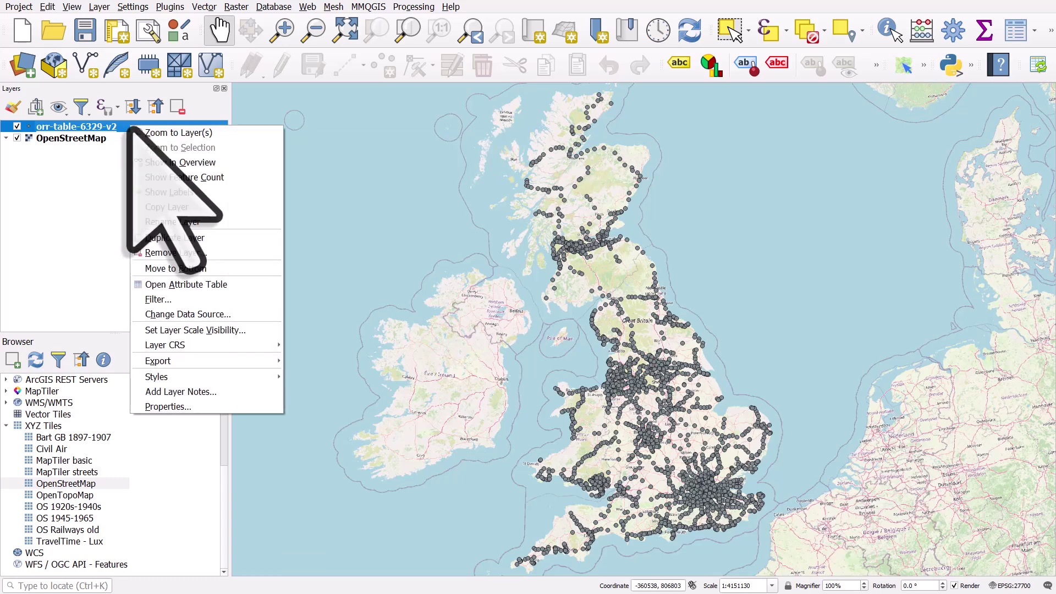
pyautogui.moveTo(270, 361)
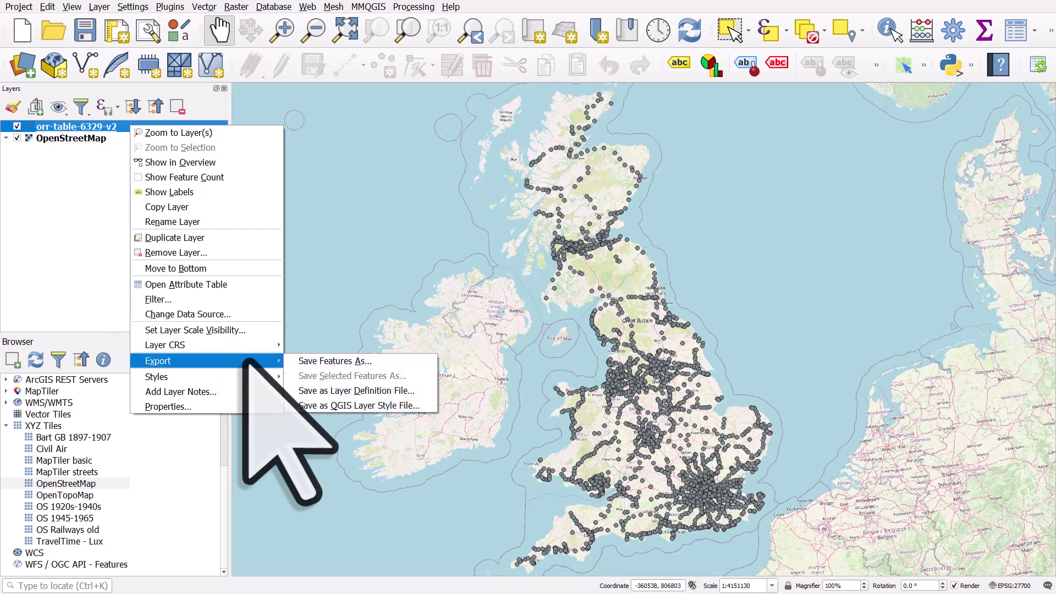
pyautogui.click(385, 361)
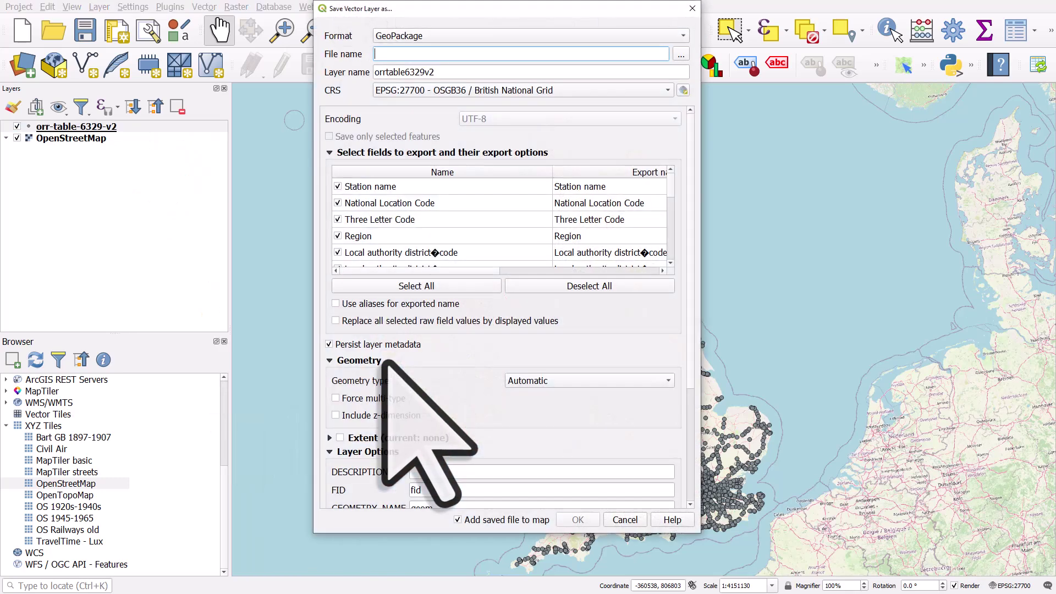
pyautogui.click(426, 36)
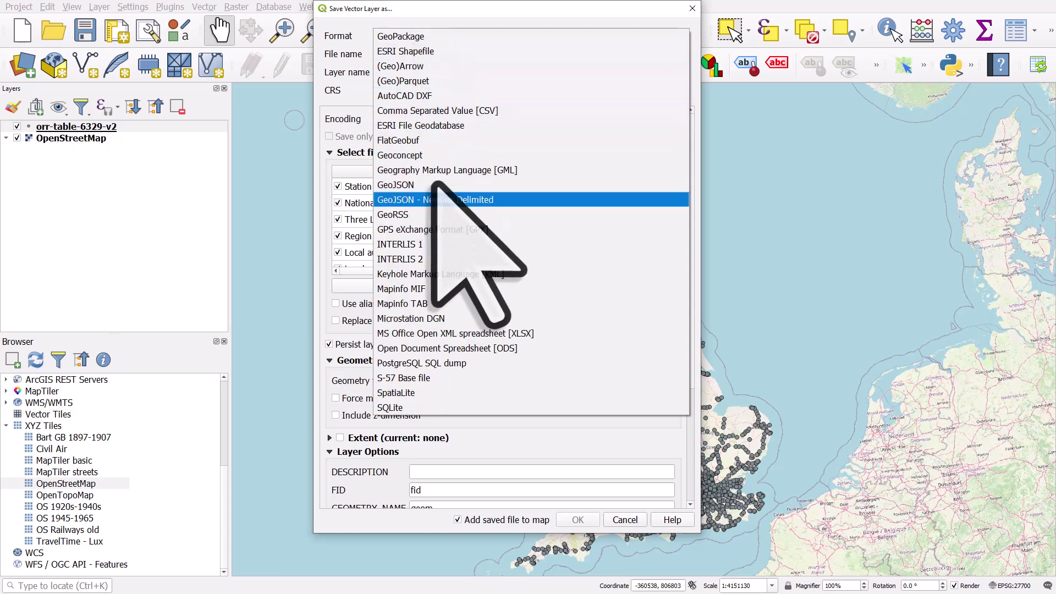
pyautogui.click(342, 108)
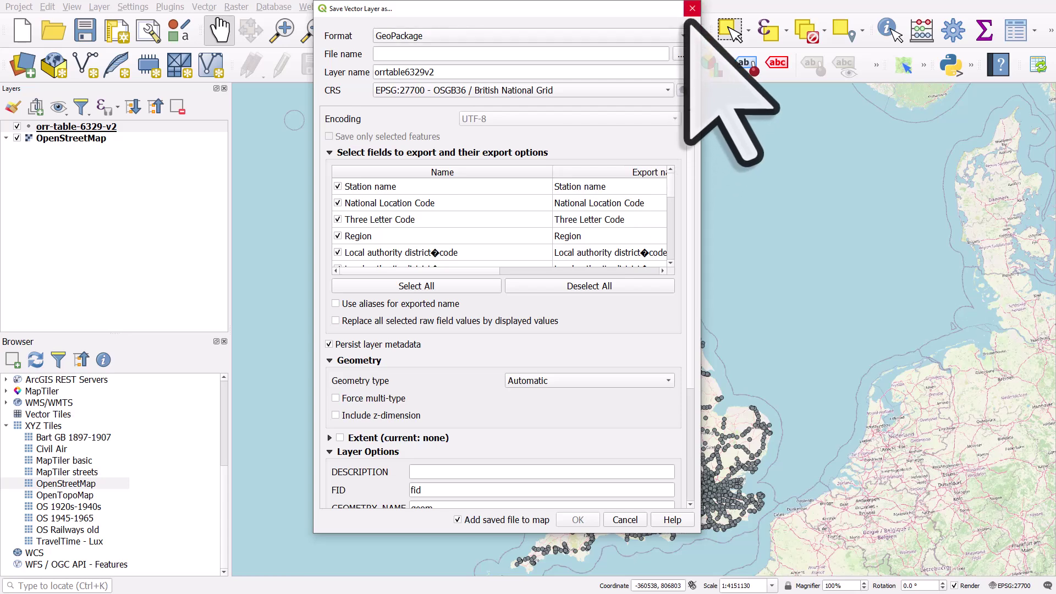
pyautogui.click(692, 9)
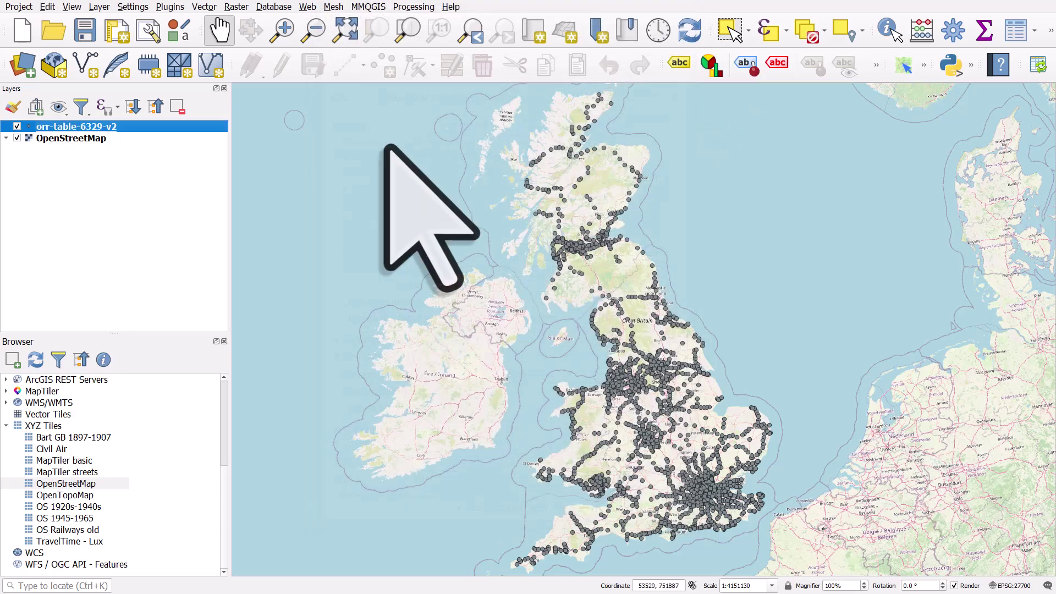
# Set the project coordinate reference system to WGS 84 / Pseudo-Mercator (EPSG:3857), filtering the list by 3857, and apply it
pyautogui.click(283, 30)
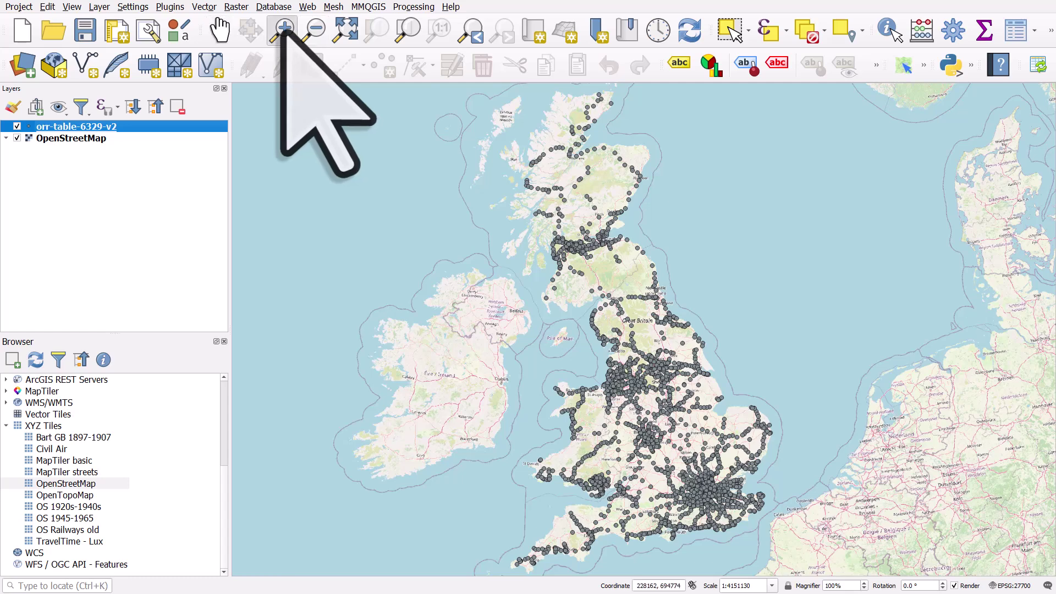
pyautogui.moveTo(642, 279); pyautogui.dragTo(670, 311)
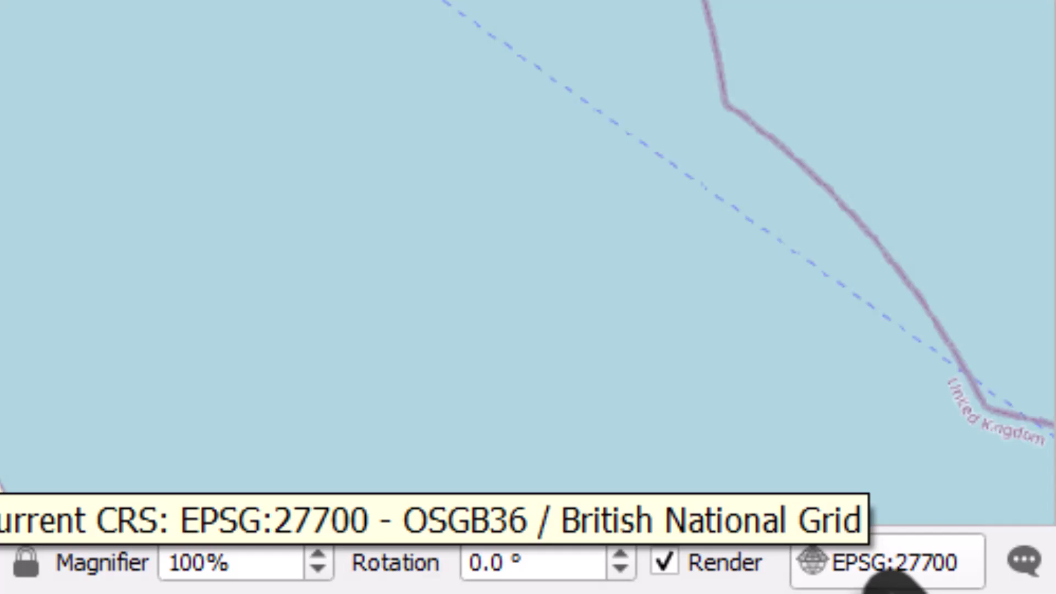
pyautogui.click(885, 573)
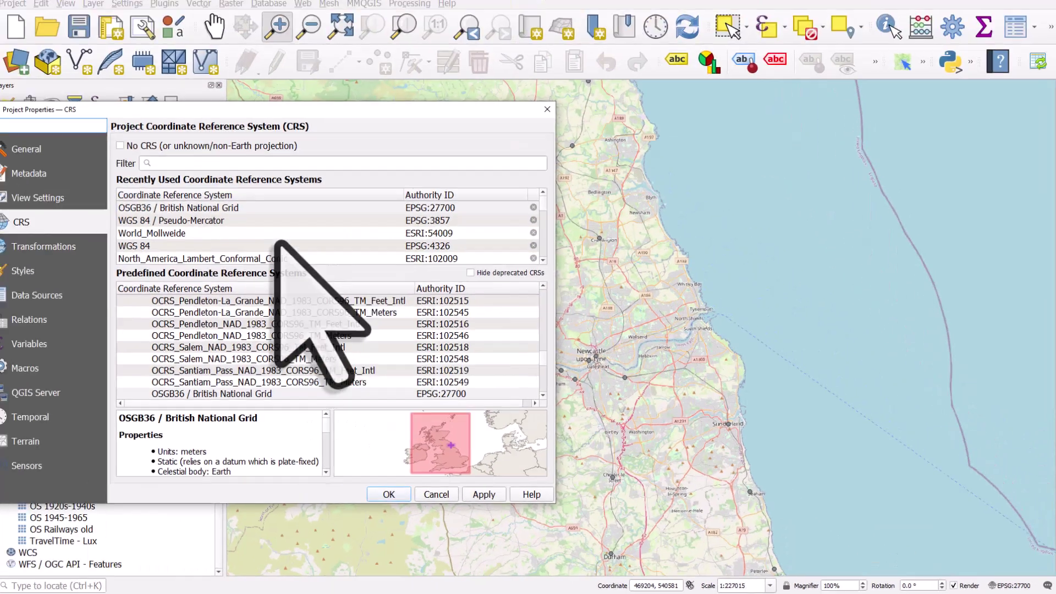
pyautogui.click(242, 223)
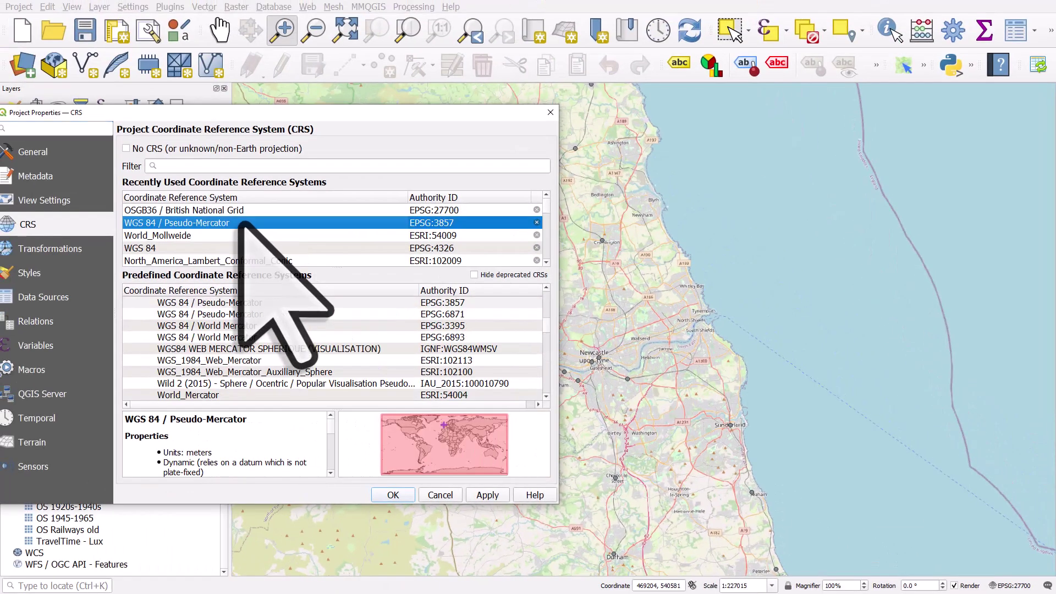
pyautogui.click(268, 166)
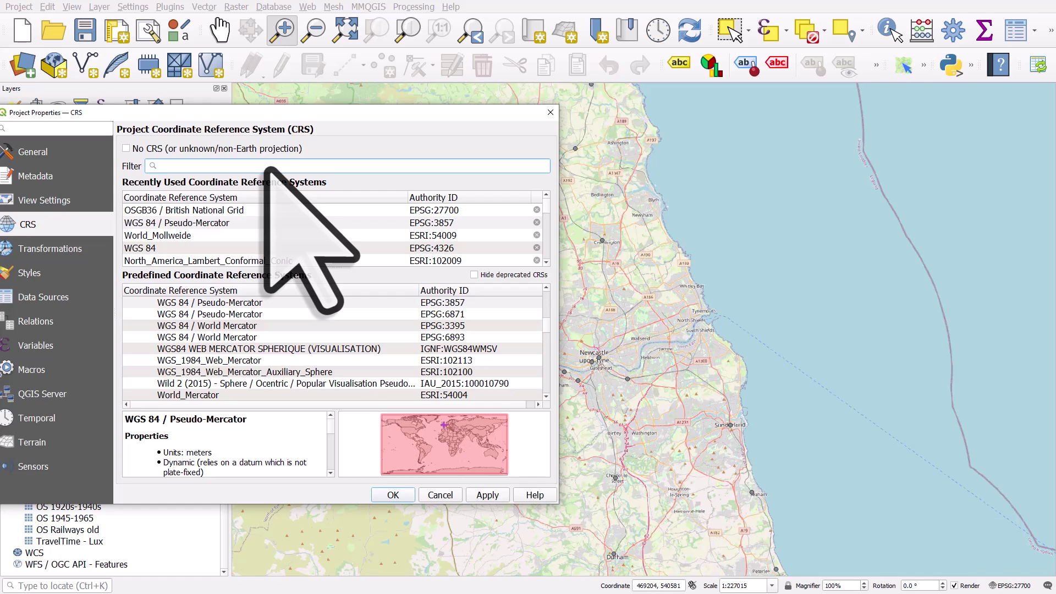
pyautogui.write('3857')
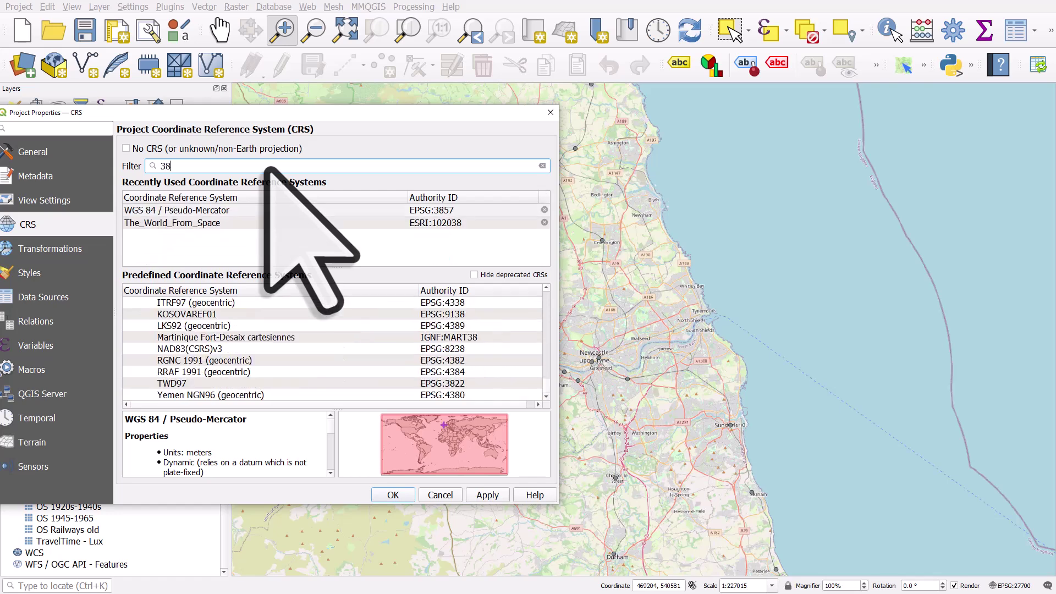
pyautogui.click(251, 348)
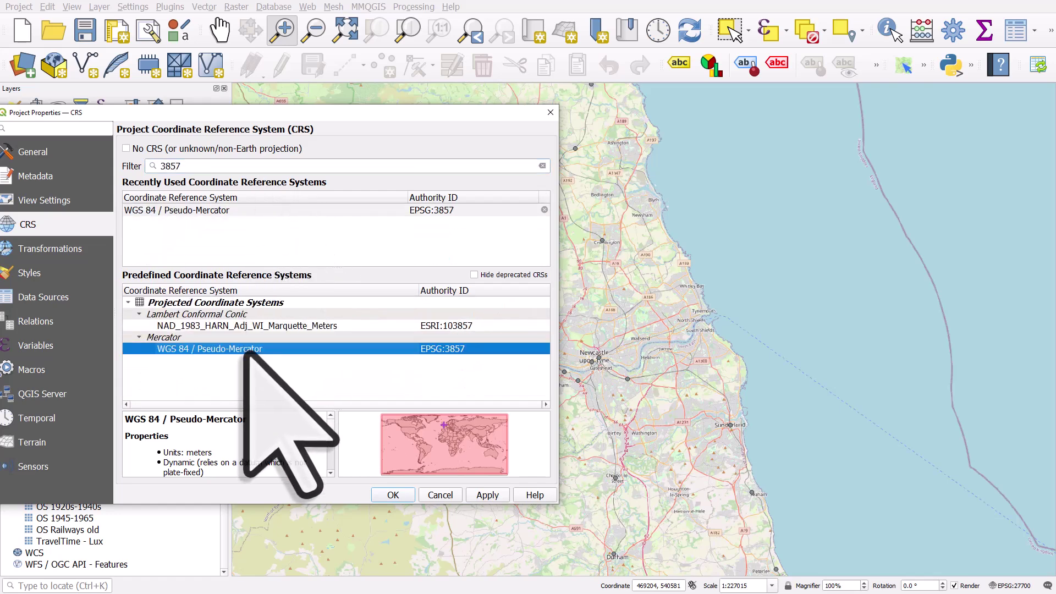
pyautogui.click(487, 495)
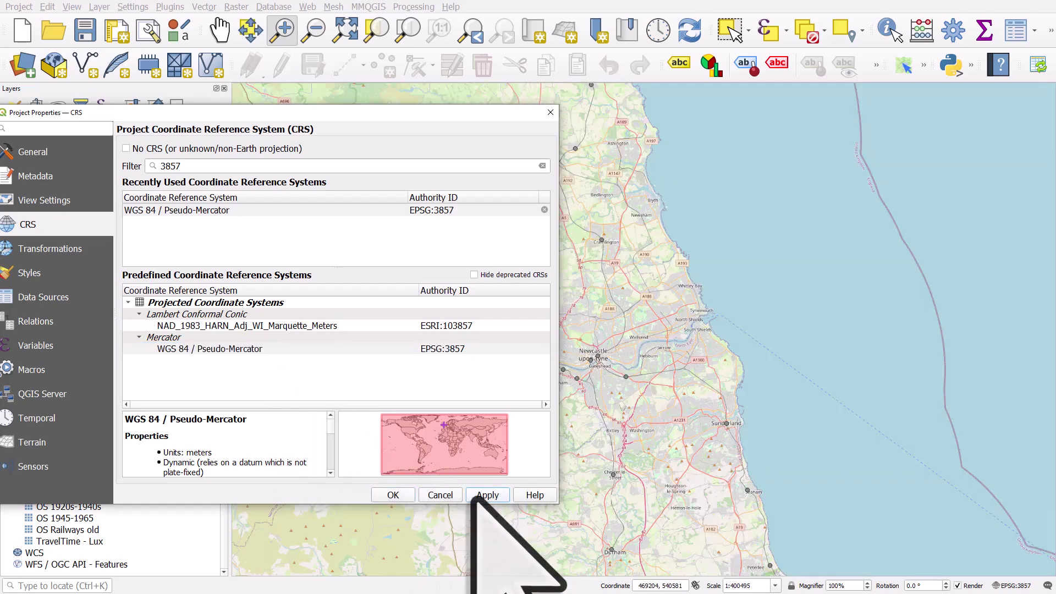
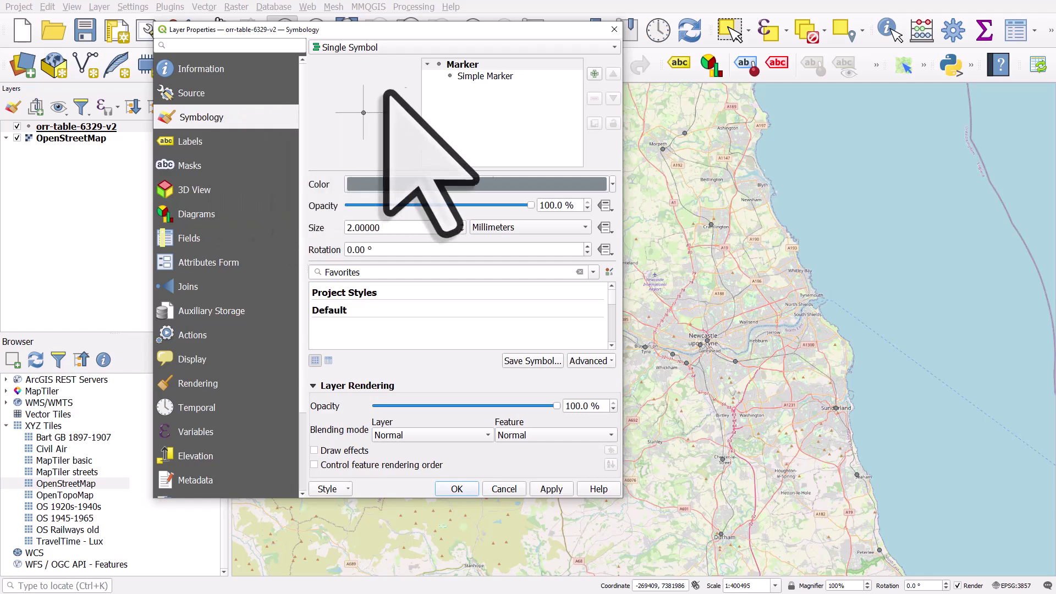
# Change the station layer's symbol layer type from Simple Marker to SVG Marker
pyautogui.click(480, 77)
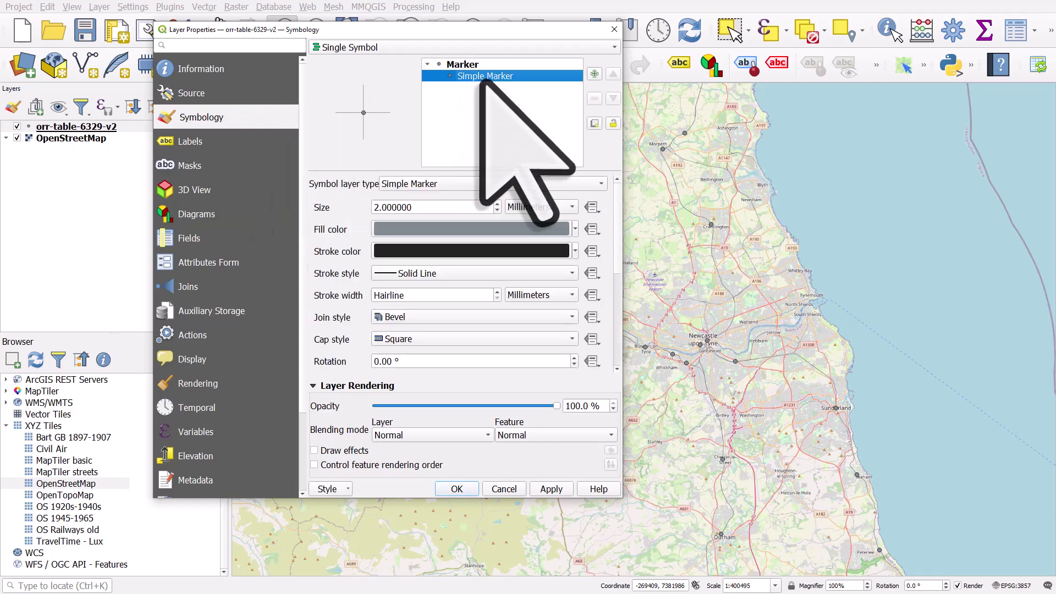
pyautogui.click(463, 185)
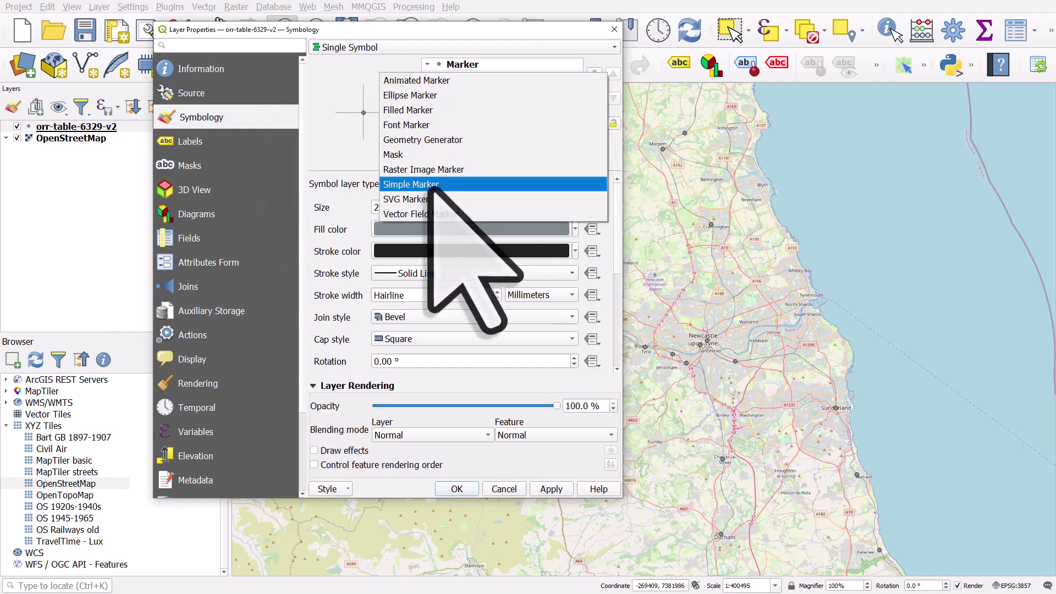
pyautogui.click(432, 199)
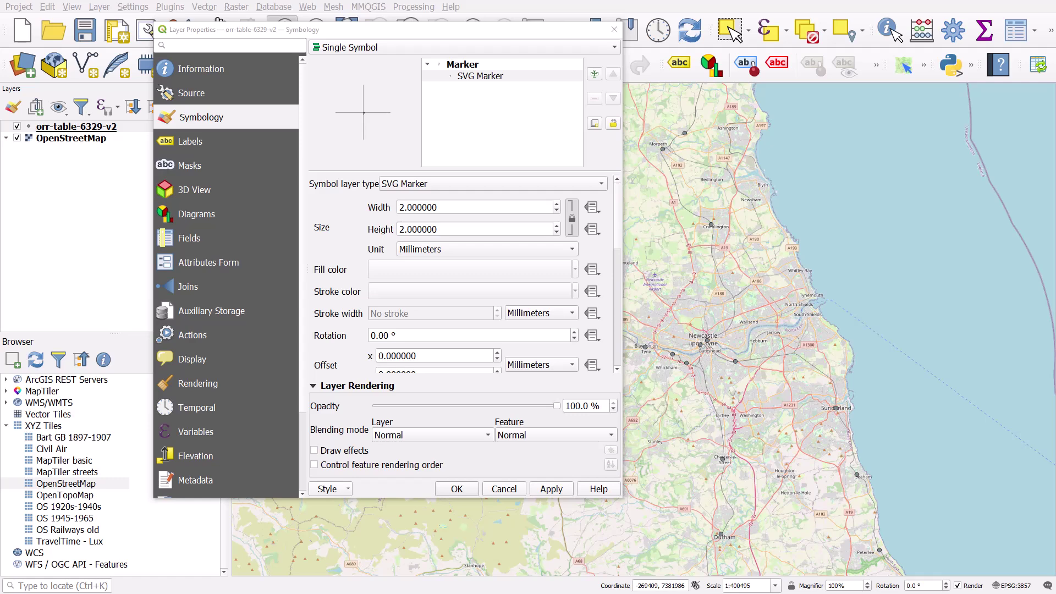
# Switch to the web browser and copy the address of Wikimedia's National_Rail_logo.svg, minimising the browser to return to QGIS
pyautogui.moveTo(0, 60); pyautogui.dragTo(514, 82)
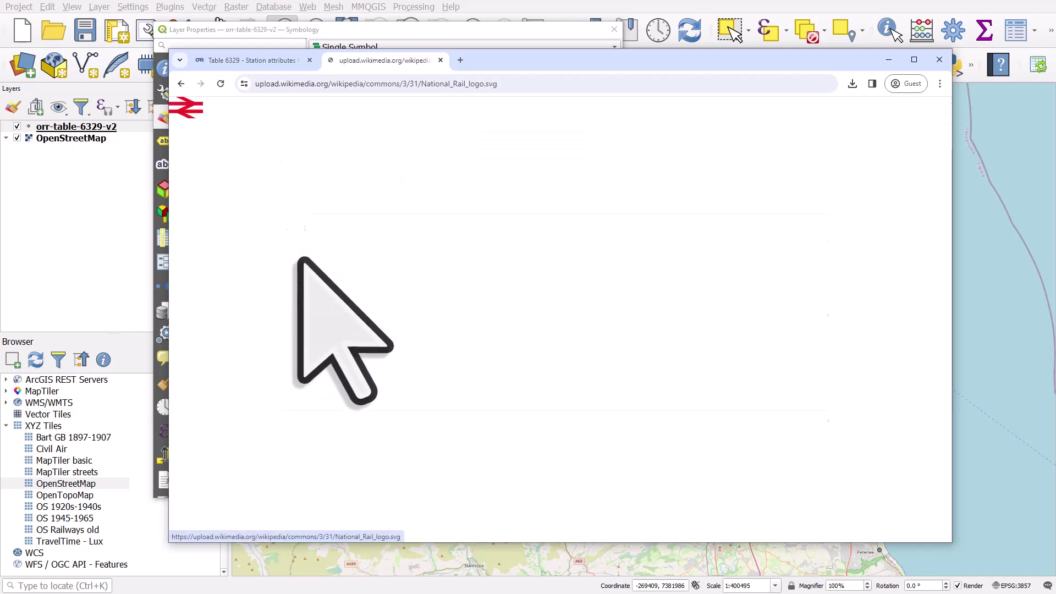
pyautogui.click(349, 88)
pyautogui.rightClick(350, 88)
pyautogui.click(387, 161)
pyautogui.click(888, 59)
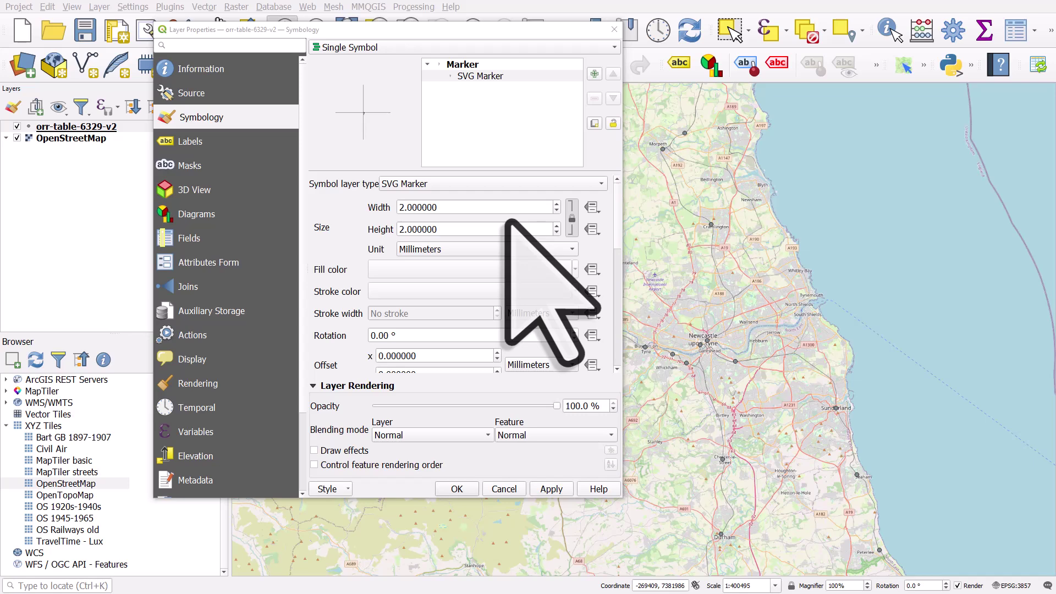
# Replace the SVG marker's source path with the copied National_Rail_logo.svg address and apply the symbol to the station layer
pyautogui.moveTo(616, 181); pyautogui.dragTo(626, 318)
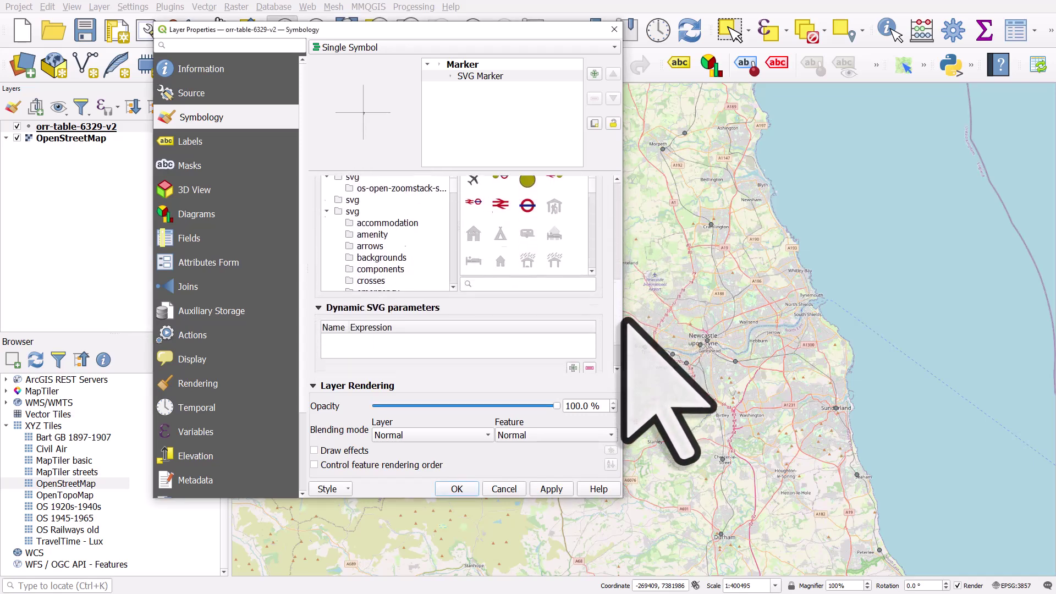
pyautogui.scroll(-2, 626, 318)
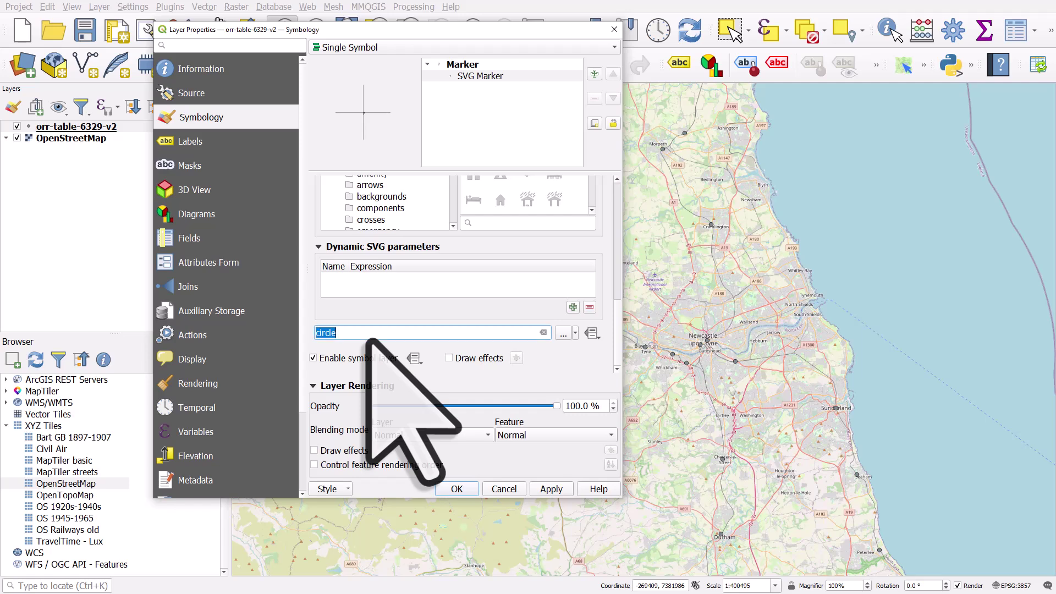
pyautogui.hotkey('ctrl', 'v')
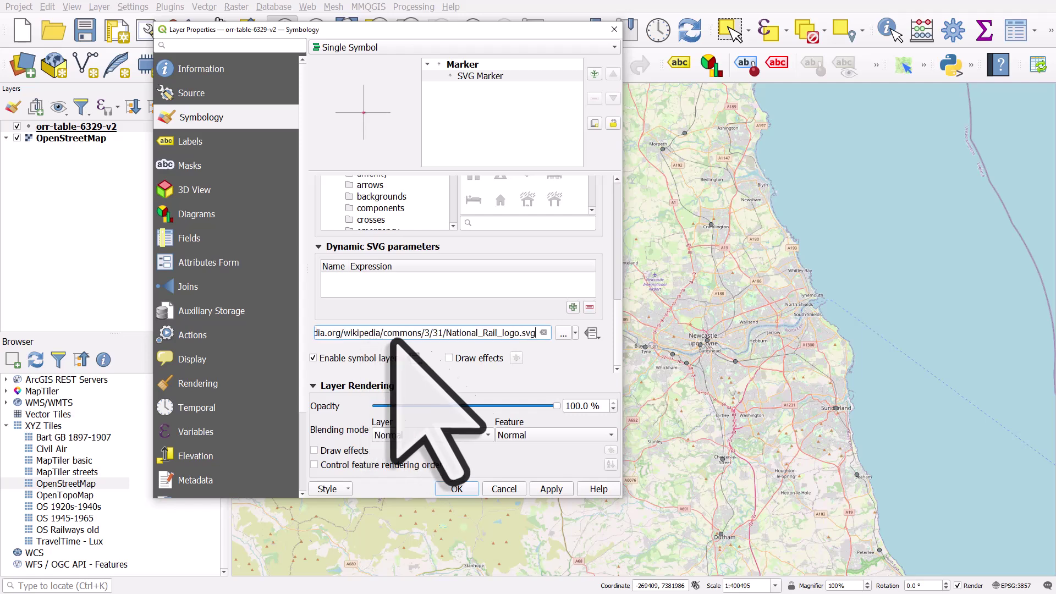
pyautogui.scroll(2, 618, 300)
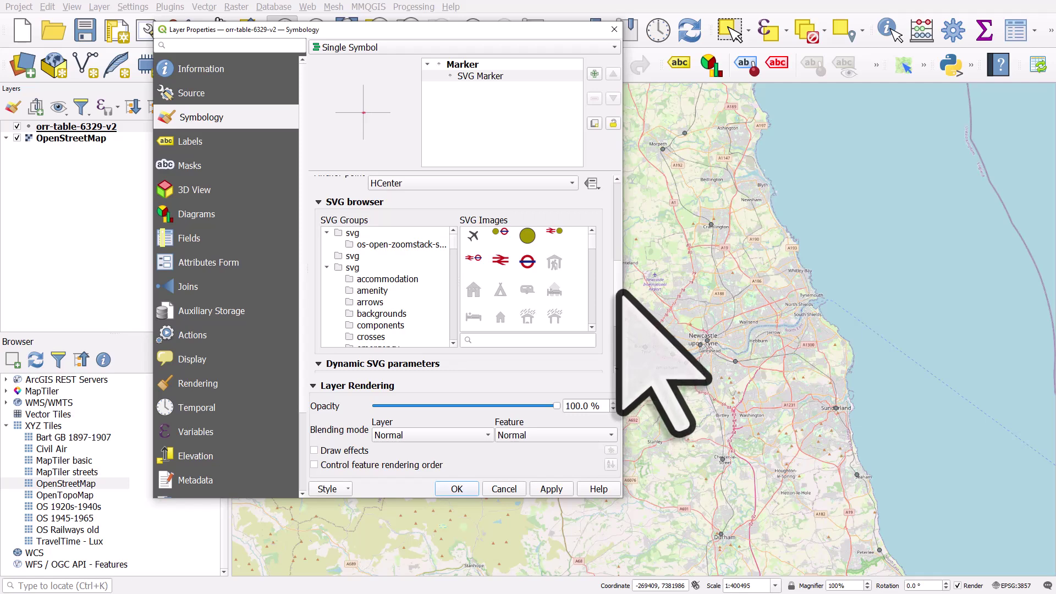
pyautogui.scroll(-2, 617, 284)
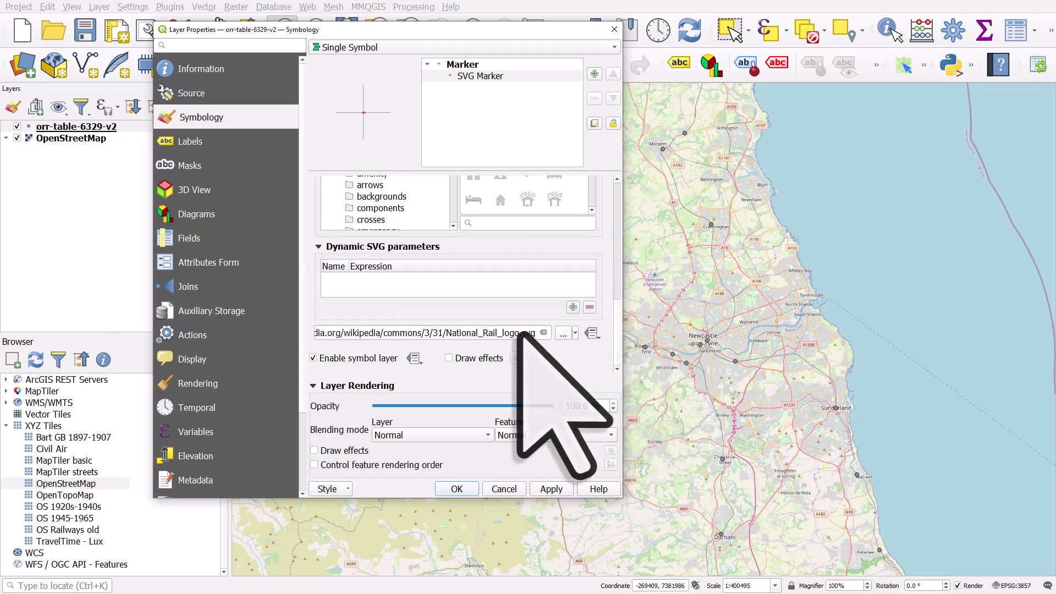
pyautogui.click(551, 488)
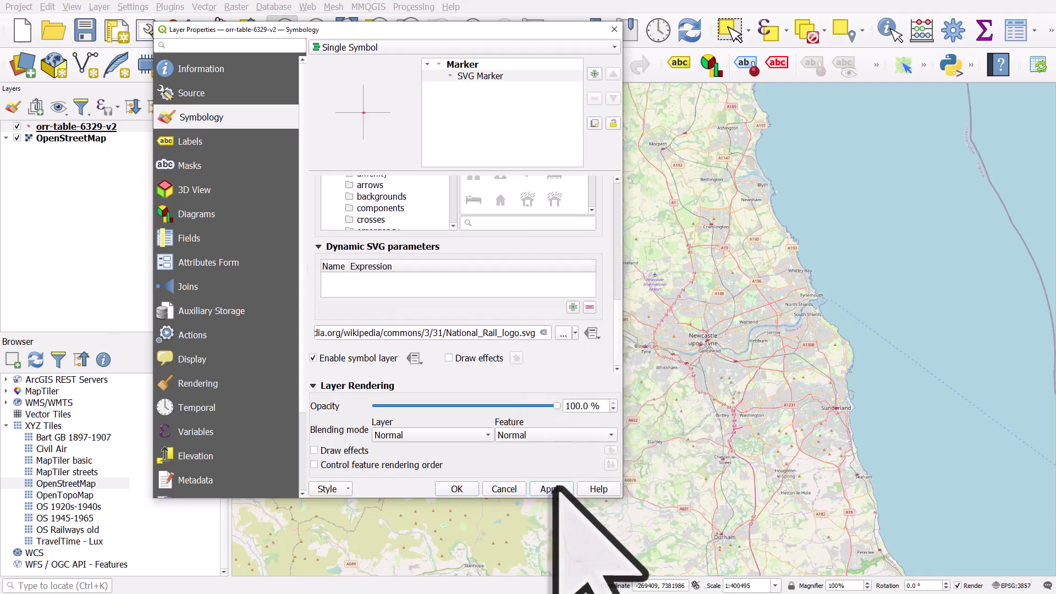
# Set the SVG marker's width to 5 mm with proportional height and apply it
pyautogui.scroll(5, 616, 303)
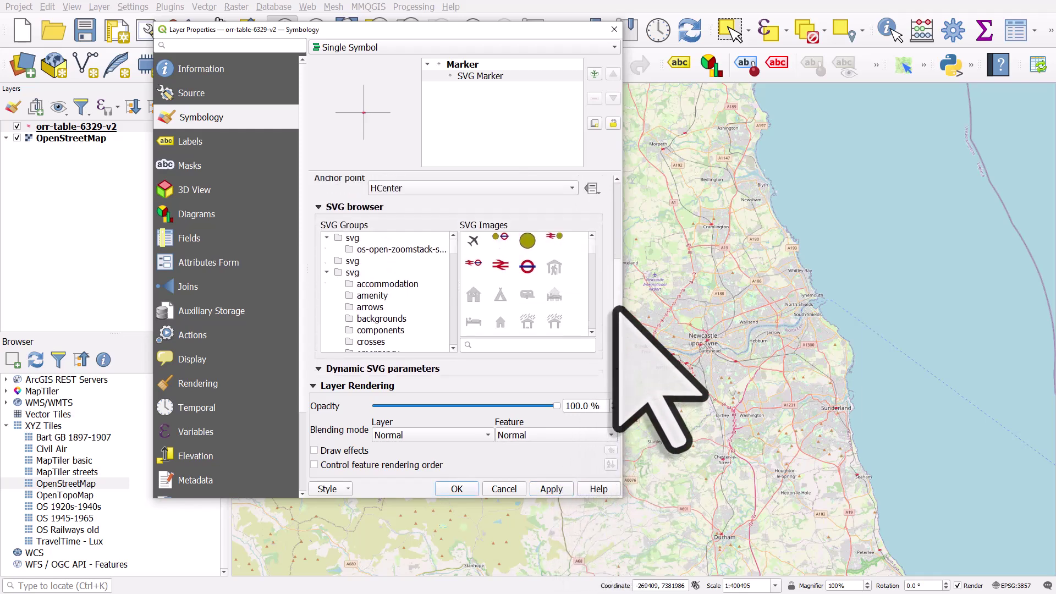
pyautogui.moveTo(438, 207); pyautogui.dragTo(397, 208)
pyautogui.write('5')
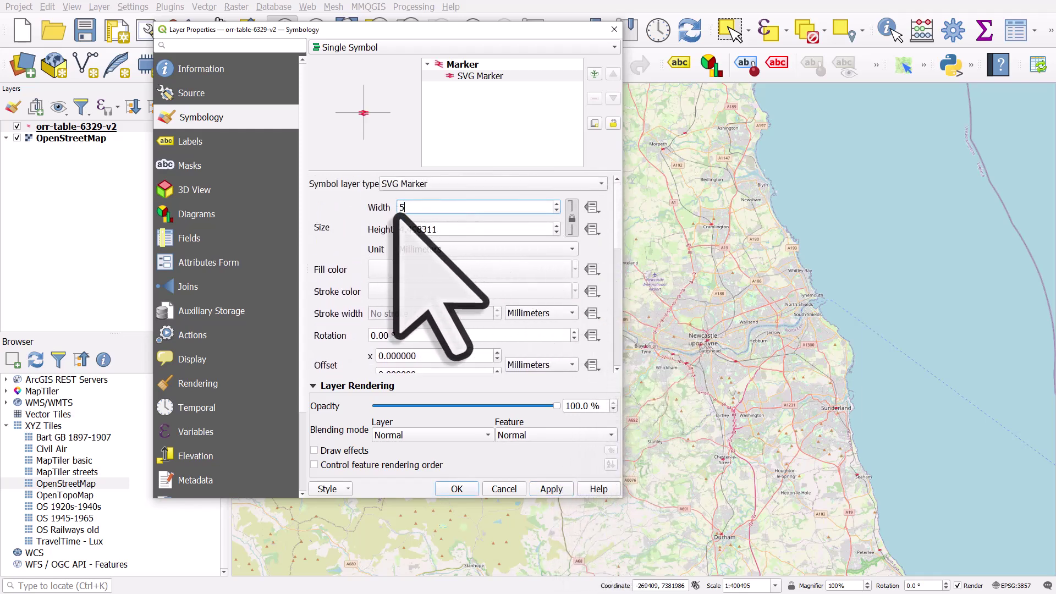
pyautogui.click(548, 490)
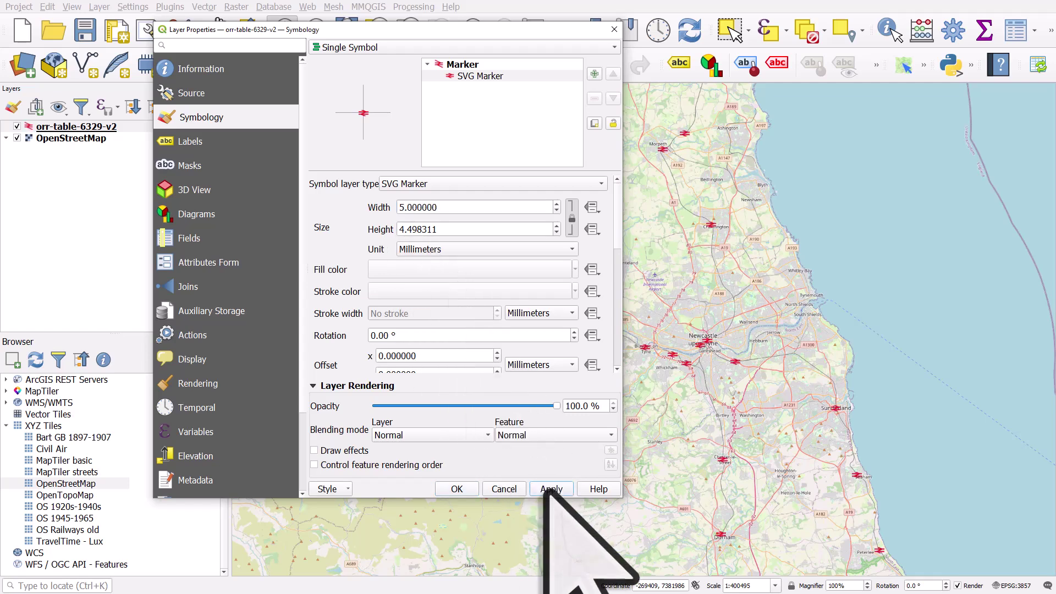
# Turn on draw effects for the station layer with an Outer Glow at 100% opacity, and apply the effect
pyautogui.click(314, 450)
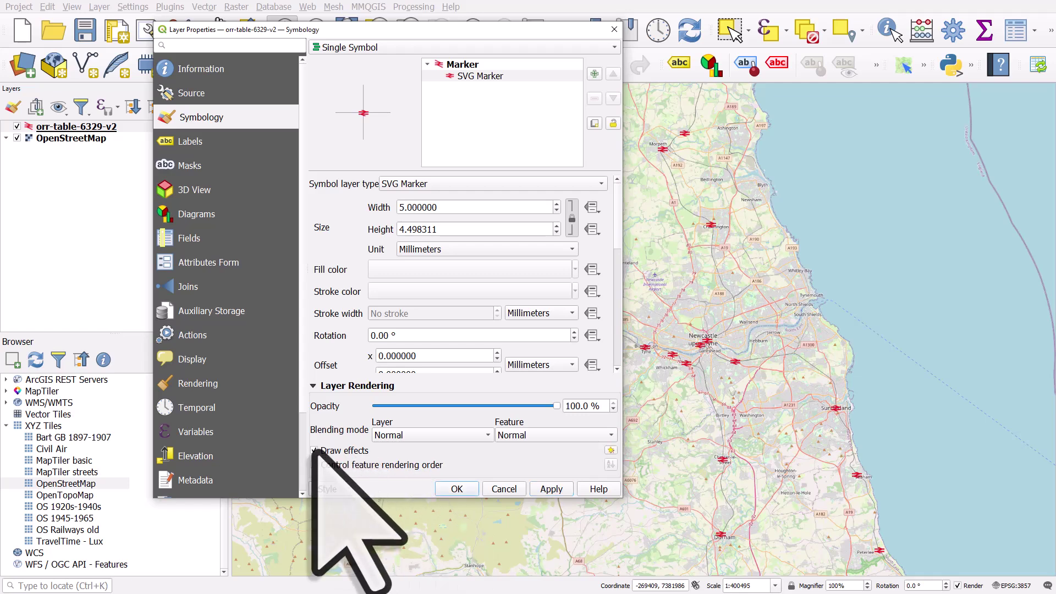
pyautogui.click(610, 450)
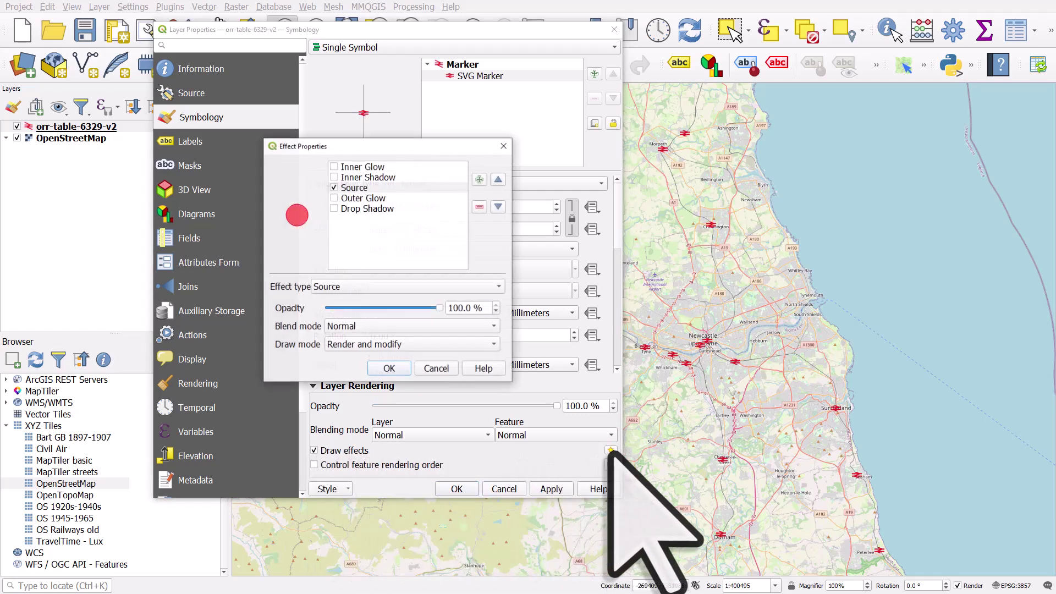
pyautogui.click(334, 198)
pyautogui.moveTo(391, 345); pyautogui.dragTo(445, 350)
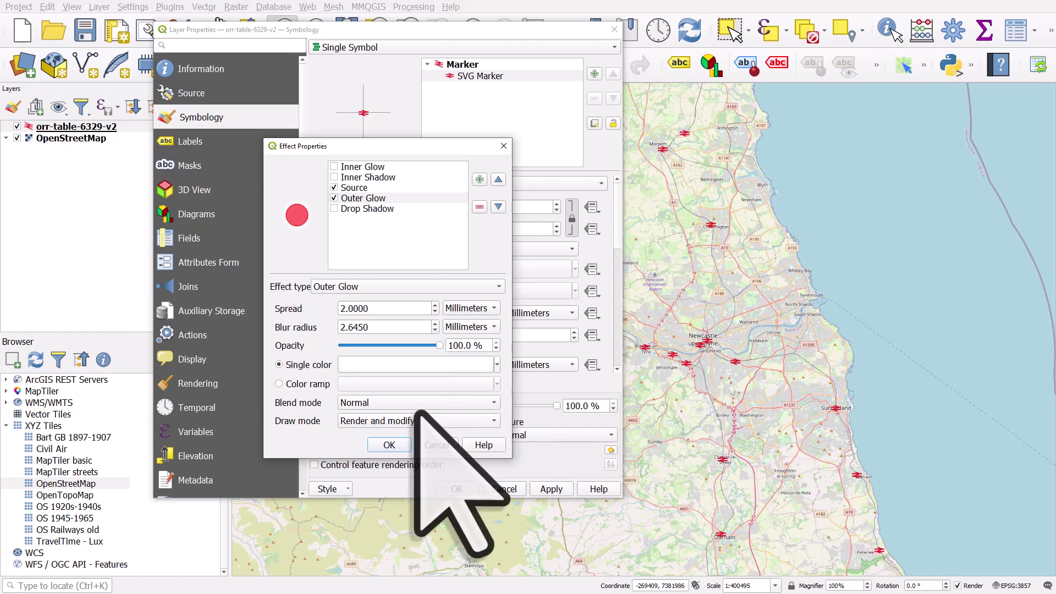
pyautogui.click(394, 444)
pyautogui.click(550, 489)
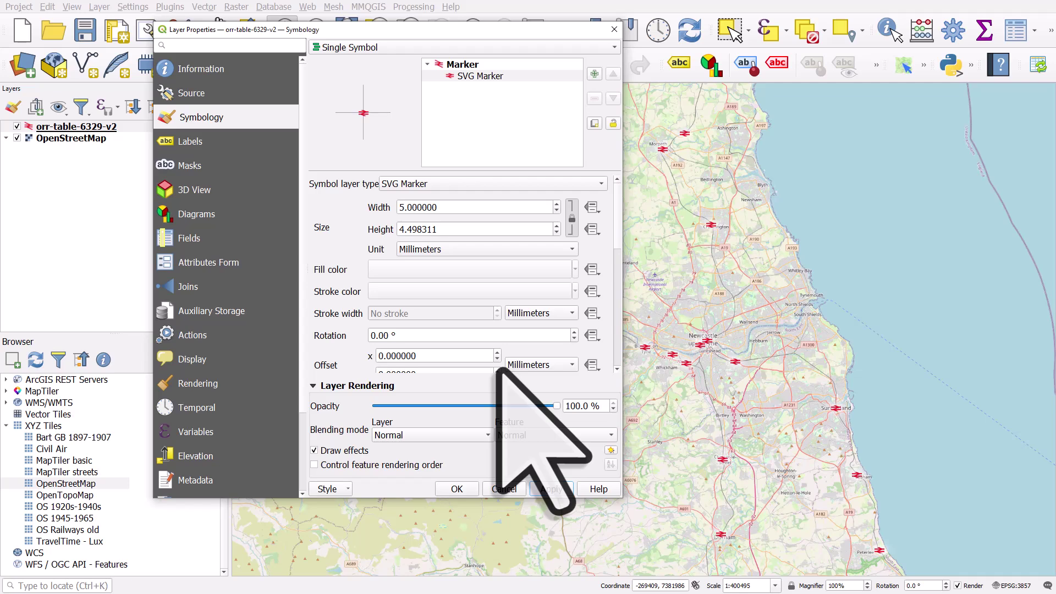
# Turn on Single Labels for the station layer, using the Station name field as the label value
pyautogui.click(210, 142)
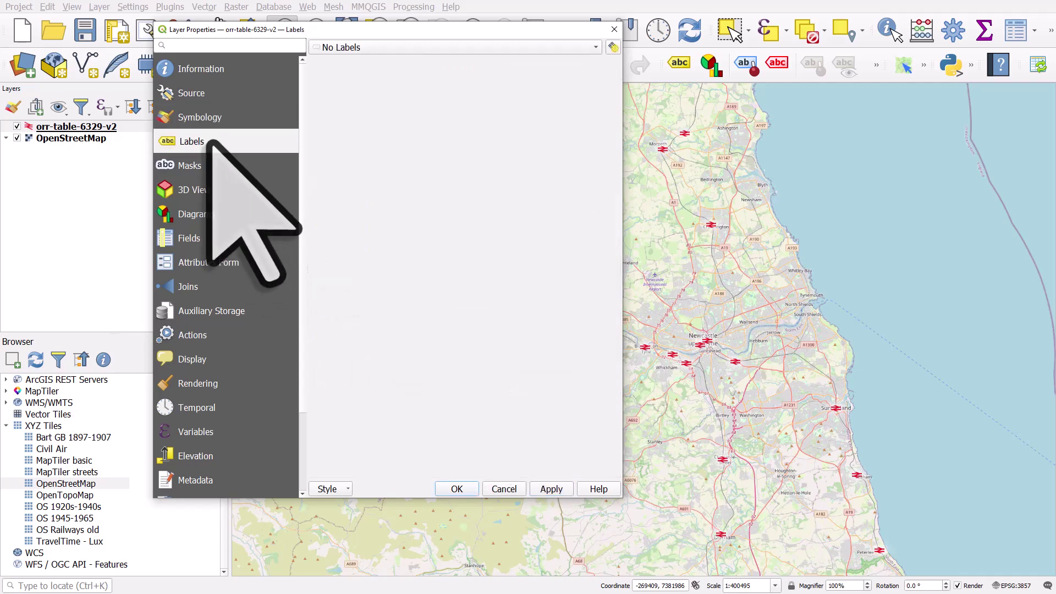
pyautogui.click(342, 47)
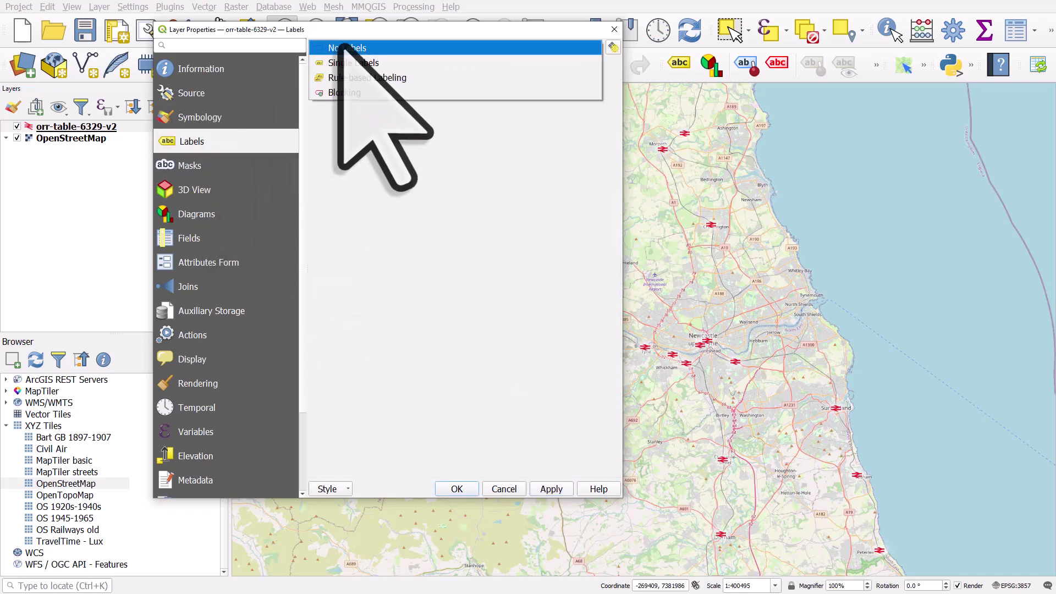
pyautogui.click(373, 64)
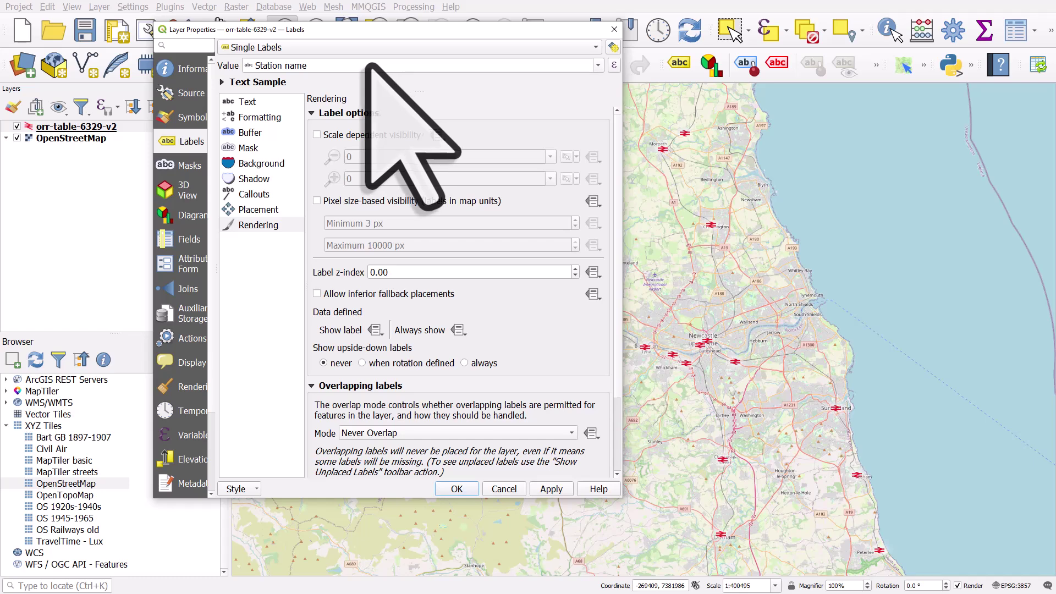
# Format the station label text in the Arial font with the Bold style
pyautogui.click(272, 104)
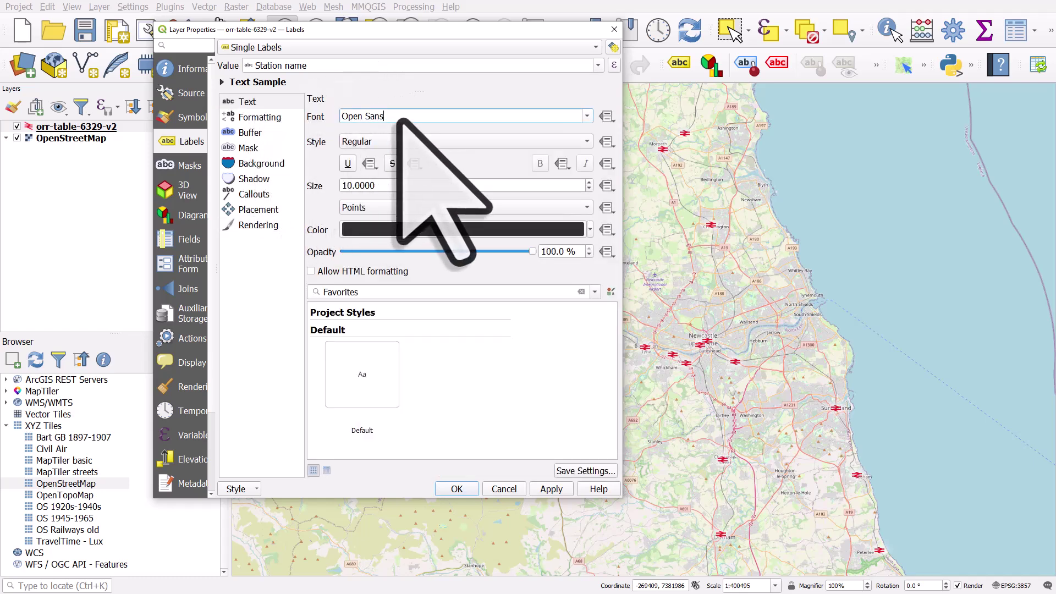
pyautogui.tripleClick(337, 116)
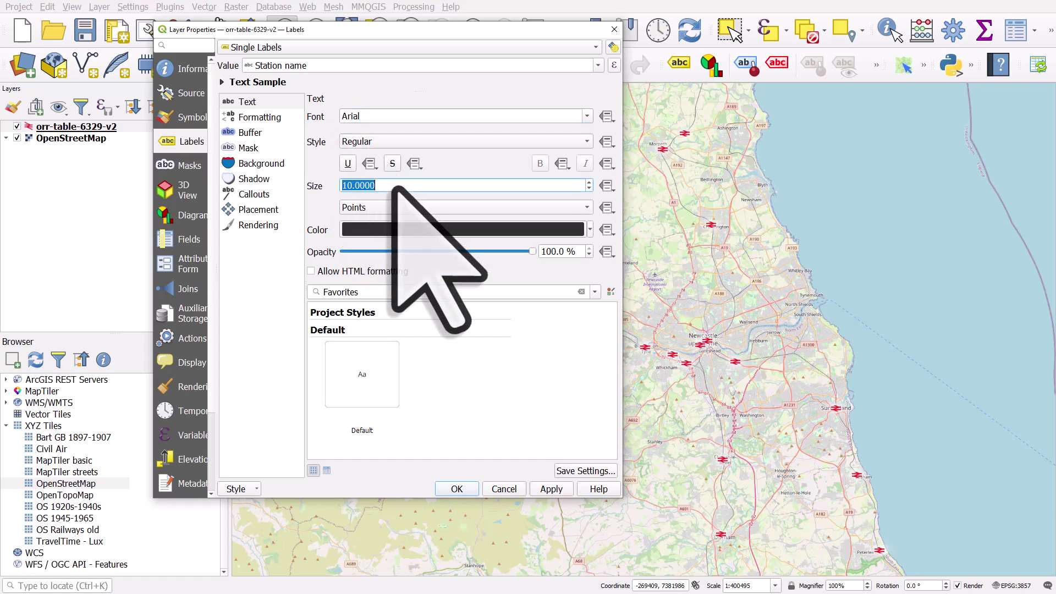
pyautogui.click(374, 141)
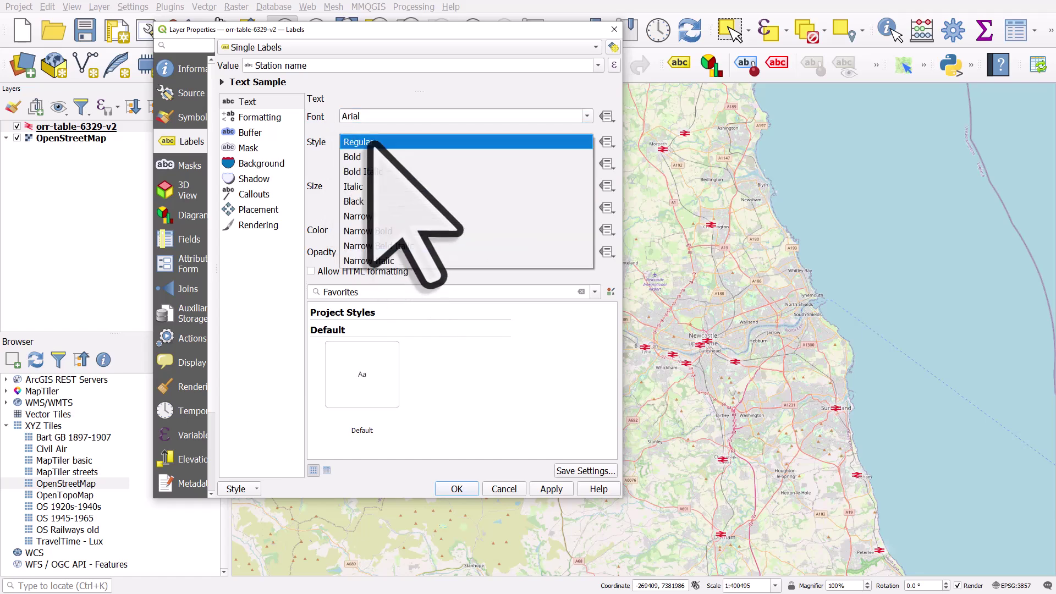
pyautogui.click(380, 156)
# Turn on the text buffer for the station labels, set the buffer opacity to 70%, and apply it
pyautogui.click(251, 132)
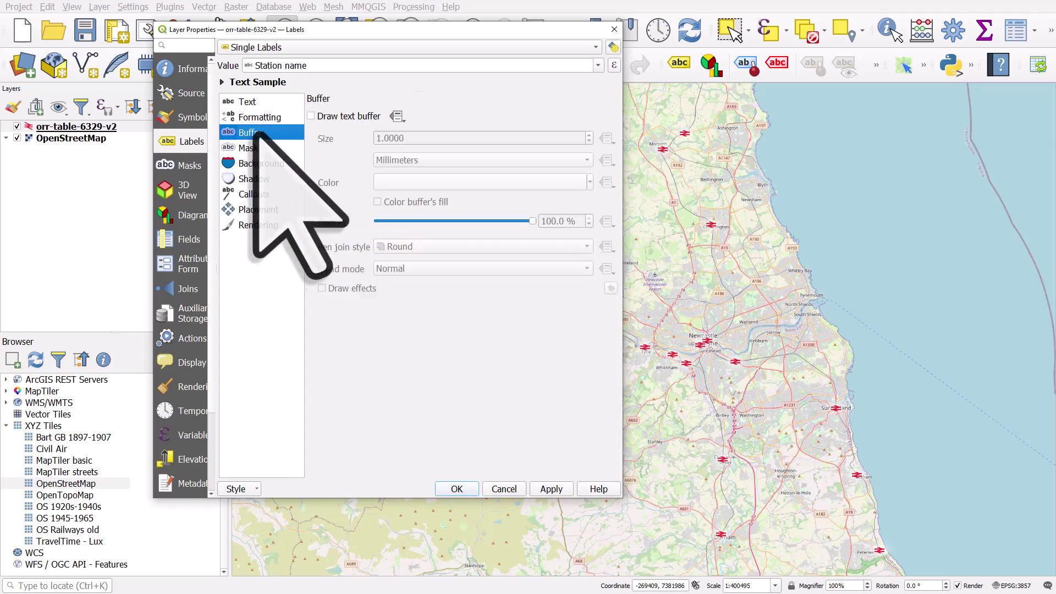
pyautogui.click(310, 116)
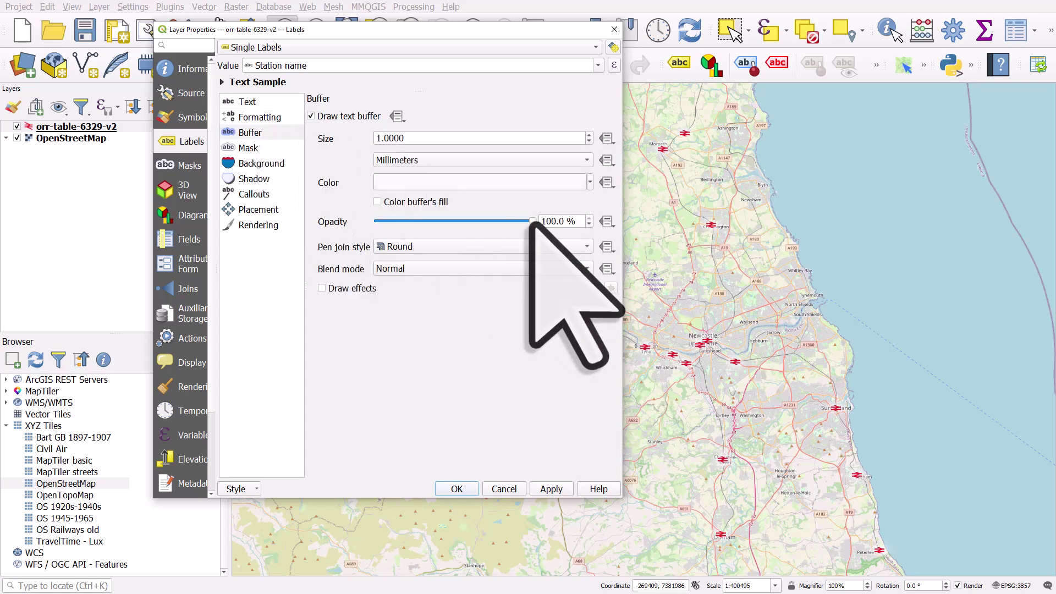
pyautogui.moveTo(531, 221); pyautogui.dragTo(471, 222)
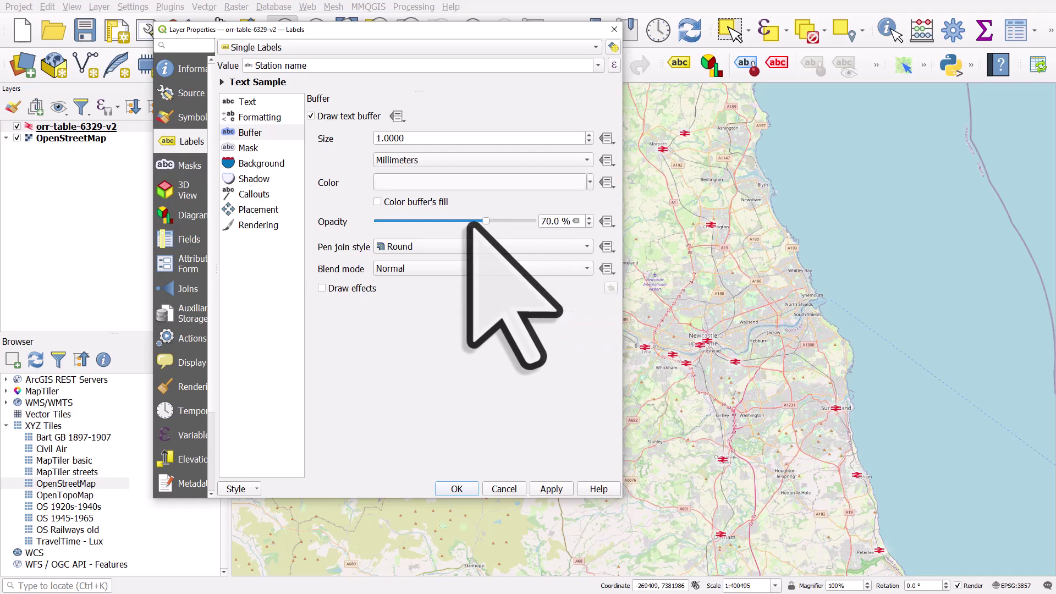
pyautogui.click(552, 489)
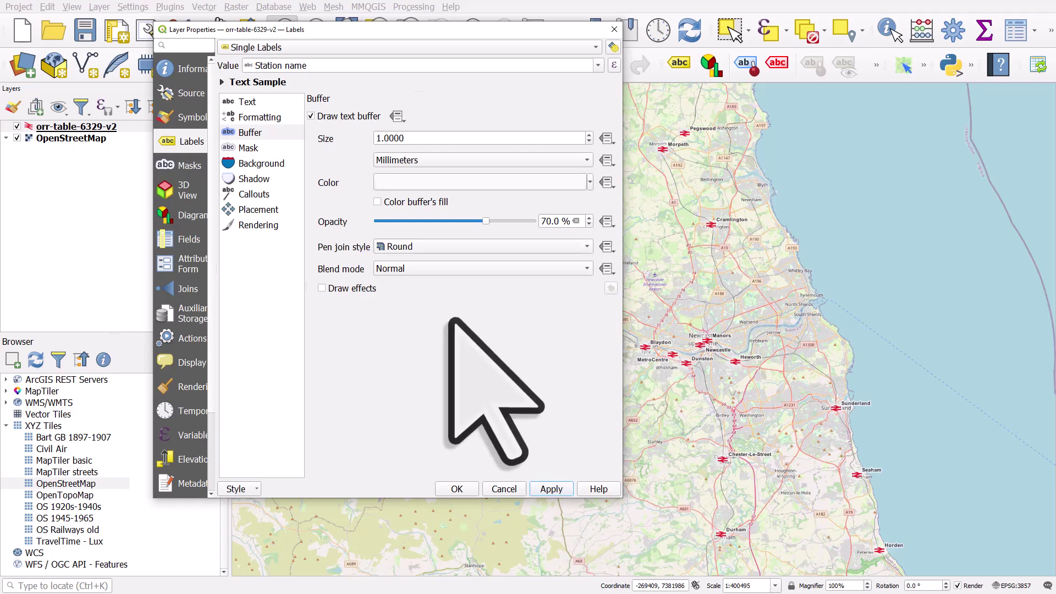
# Set the station label text size to 8 points and apply it
pyautogui.click(246, 103)
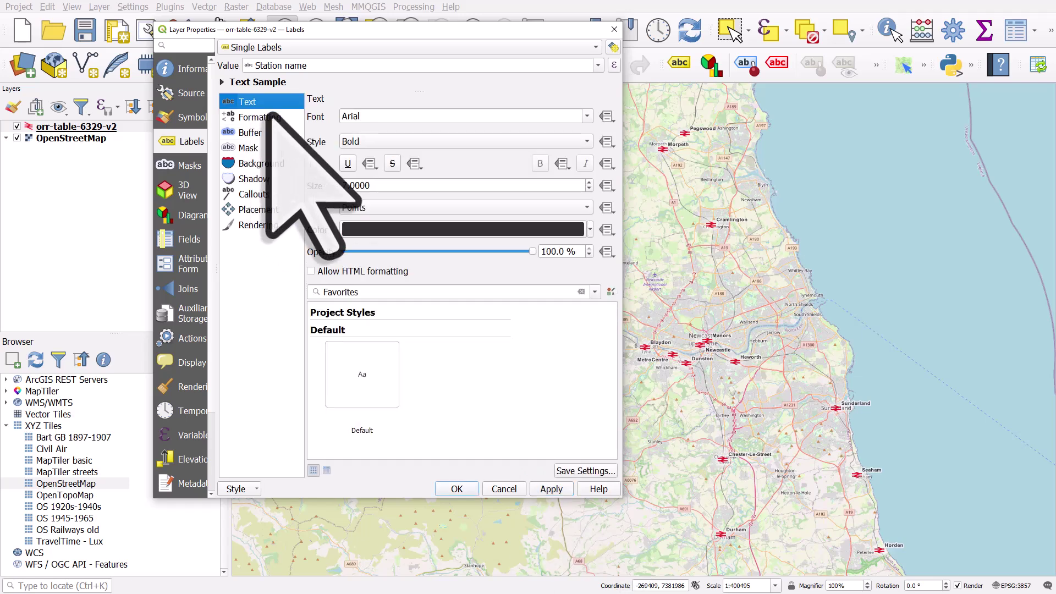
pyautogui.doubleClick(578, 185)
pyautogui.write('8')
pyautogui.click(552, 489)
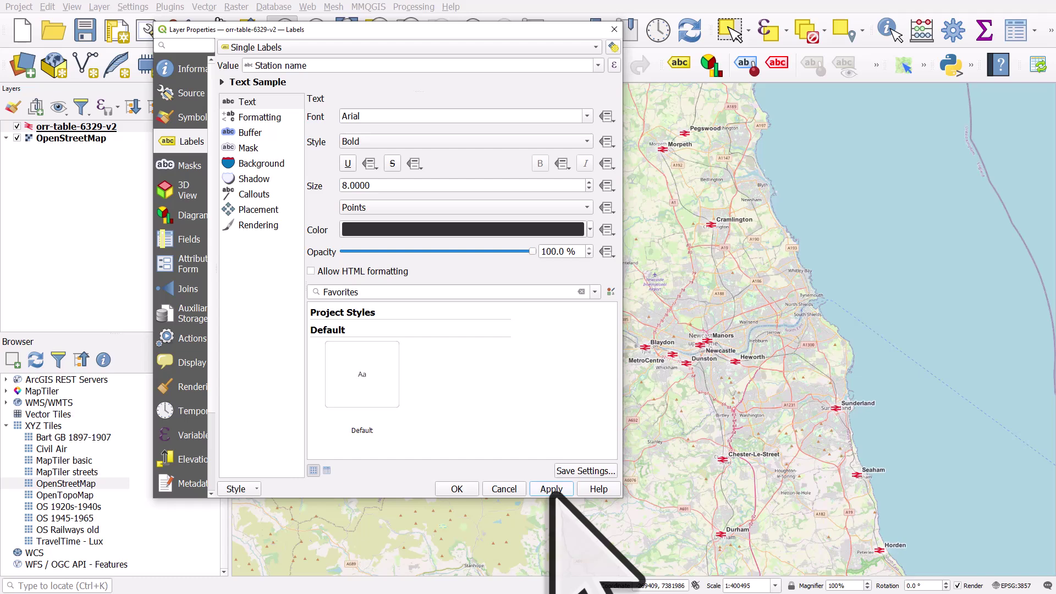
# Turn on scale dependent visibility for the station labels with a minimum scale of 1:500000, and accept the layer properties
pyautogui.click(254, 225)
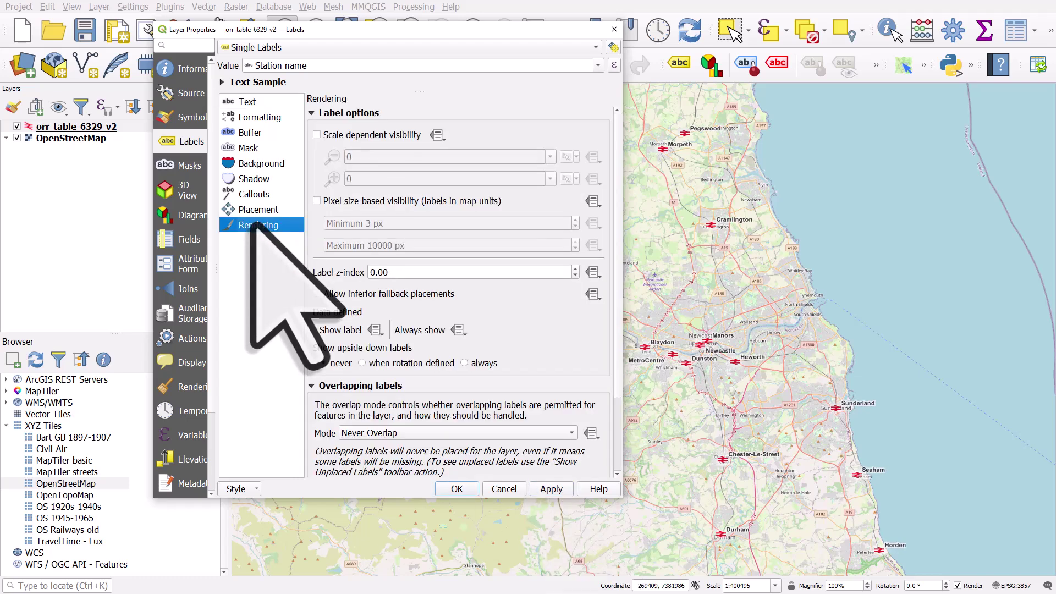
pyautogui.click(317, 134)
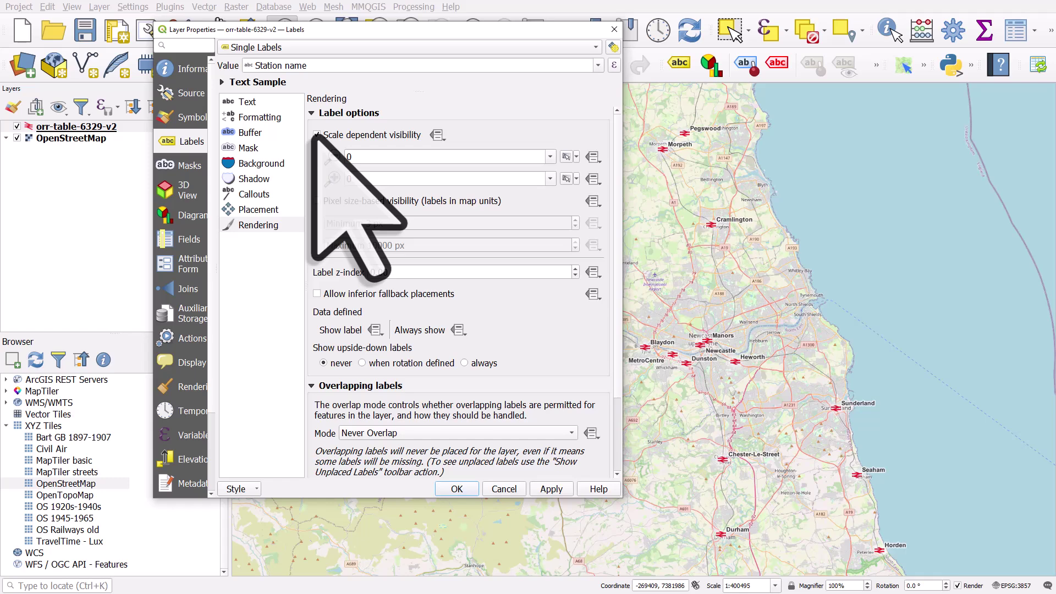
pyautogui.click(550, 157)
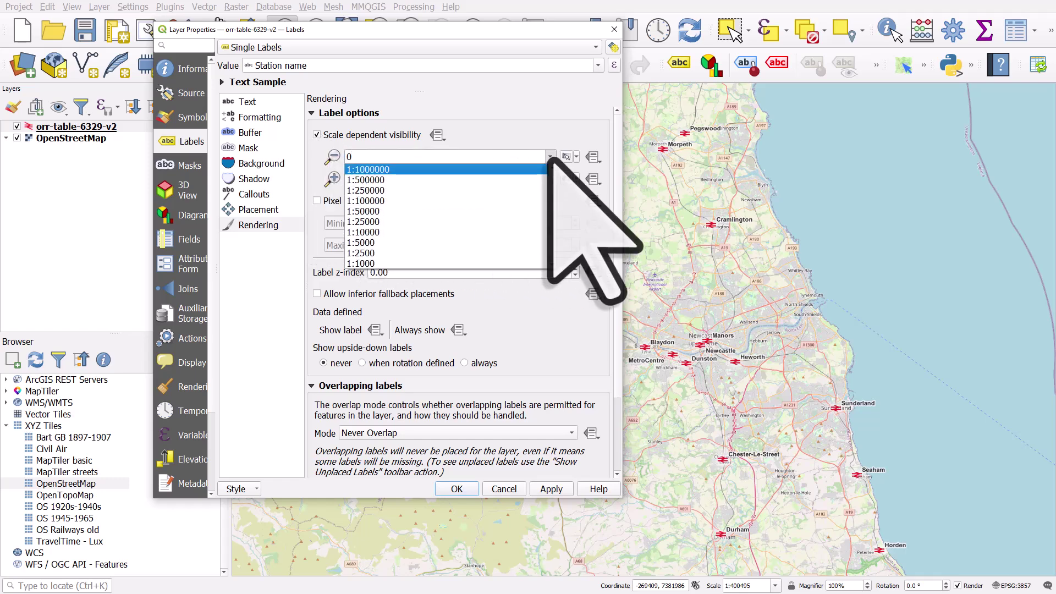
pyautogui.click(502, 181)
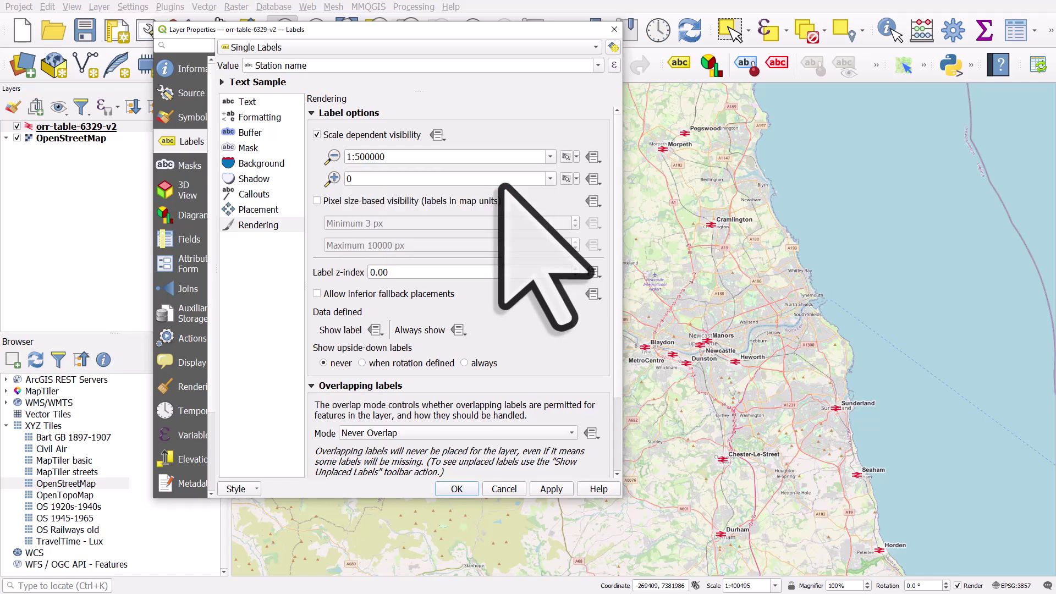
pyautogui.click(459, 489)
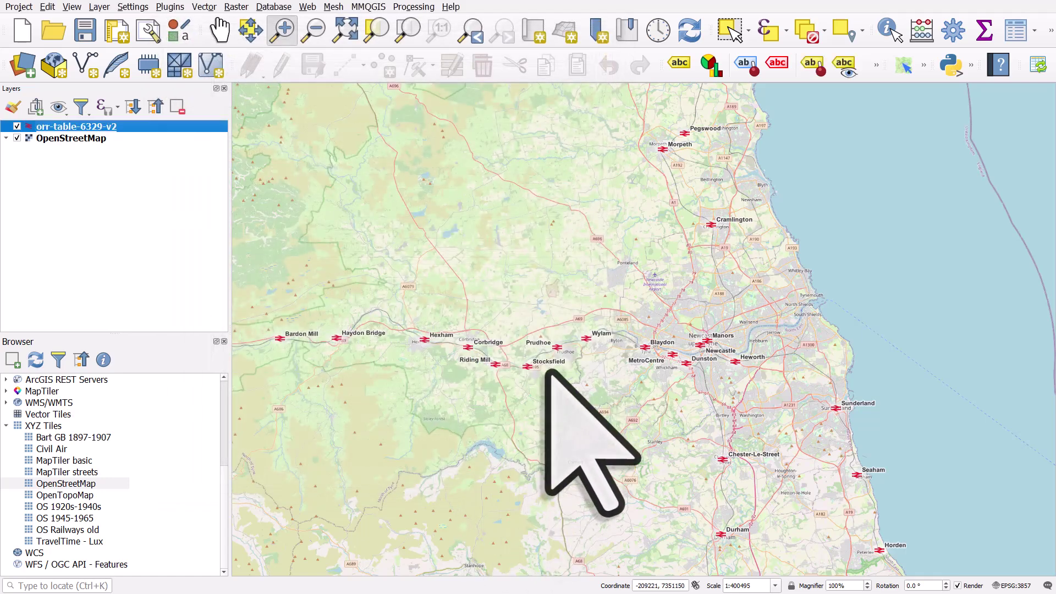
# Examine how the station labels display at map scales on either side of 1:500000 and in different areas of the map
pyautogui.scroll(-1, 546, 370)
pyautogui.scroll(-1, 546, 370)
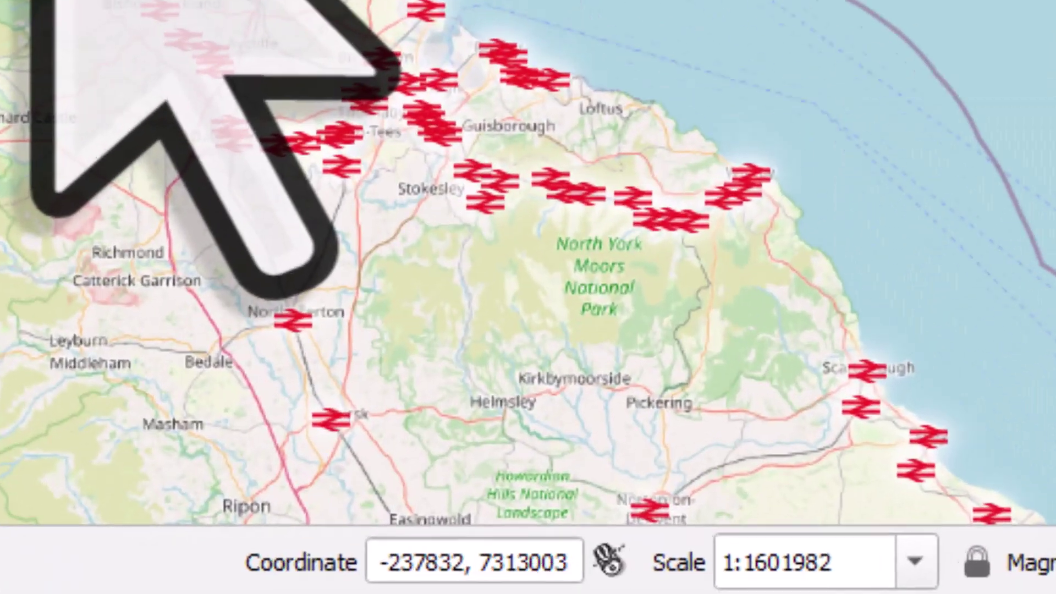
pyautogui.press('Down')
pyautogui.press('Down')
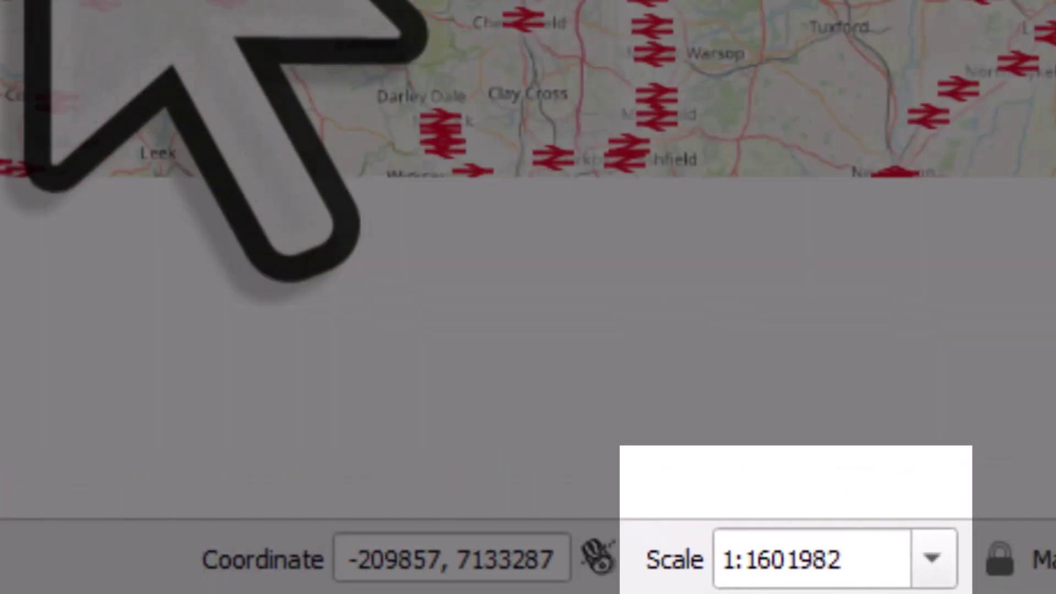
pyautogui.scroll(1, 1, 335)
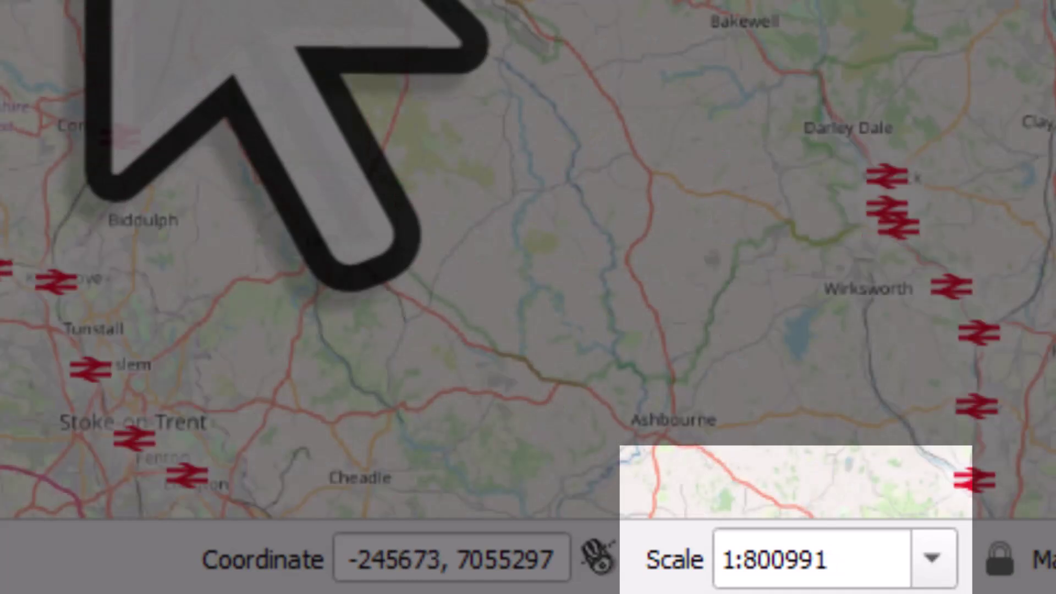
pyautogui.scroll(1, 94, 5)
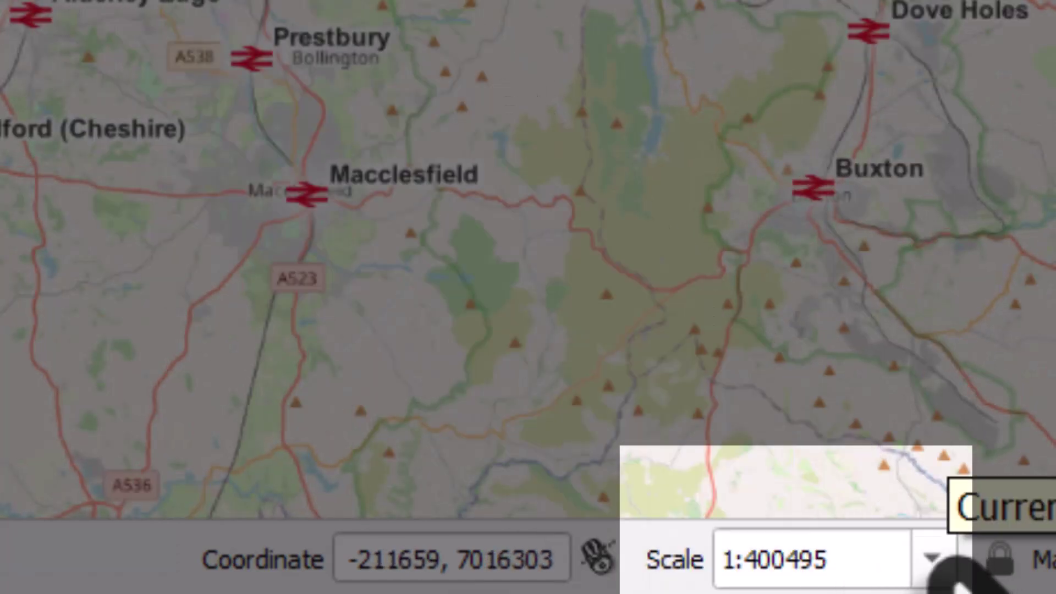
pyautogui.press('Left')
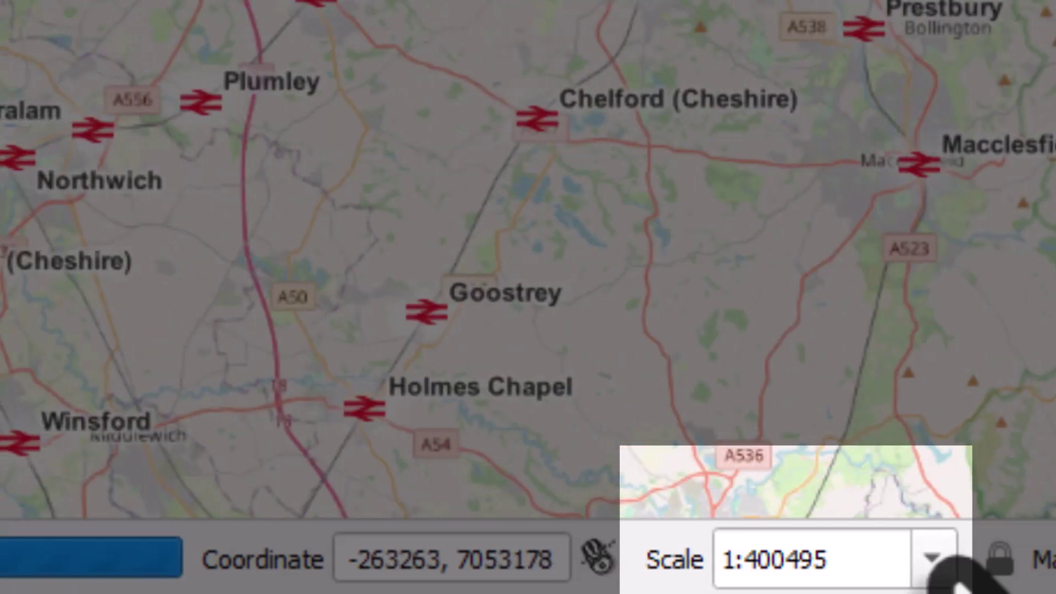
pyautogui.press('Left')
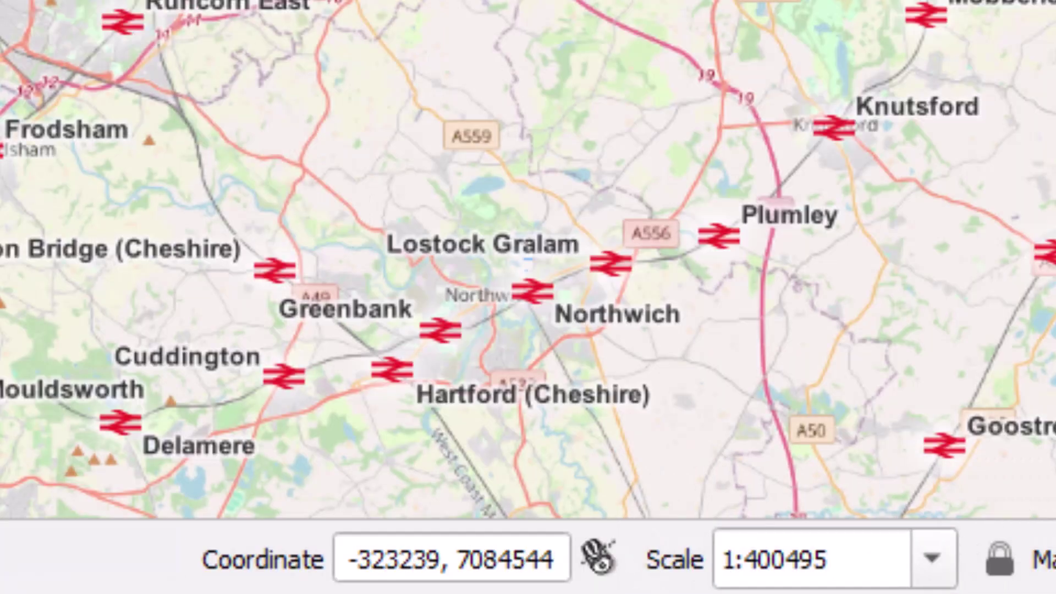
pyautogui.press('Right')
pyautogui.press('Down')
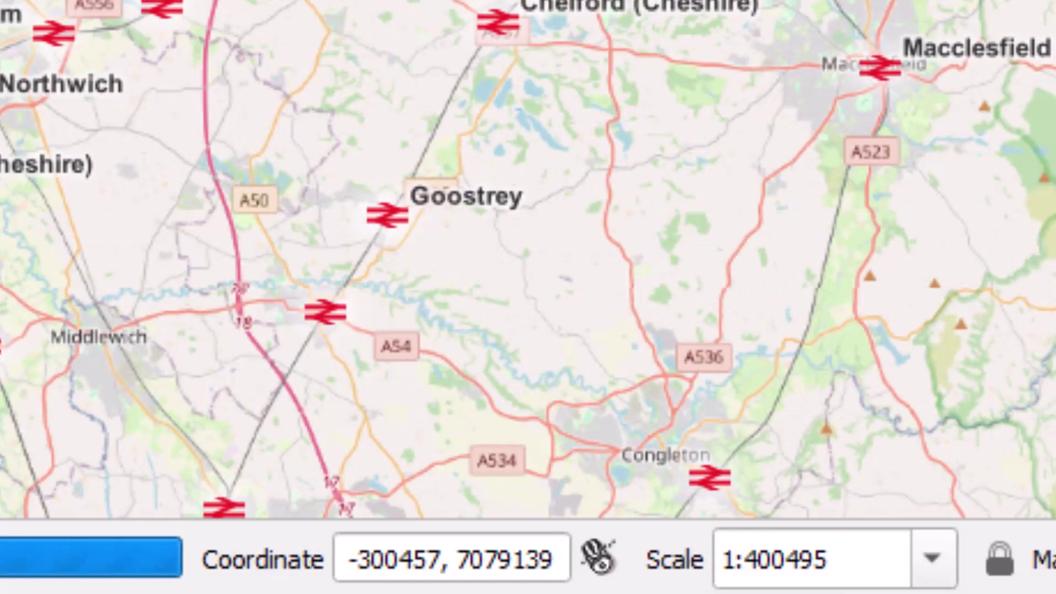
pyautogui.press('Up')
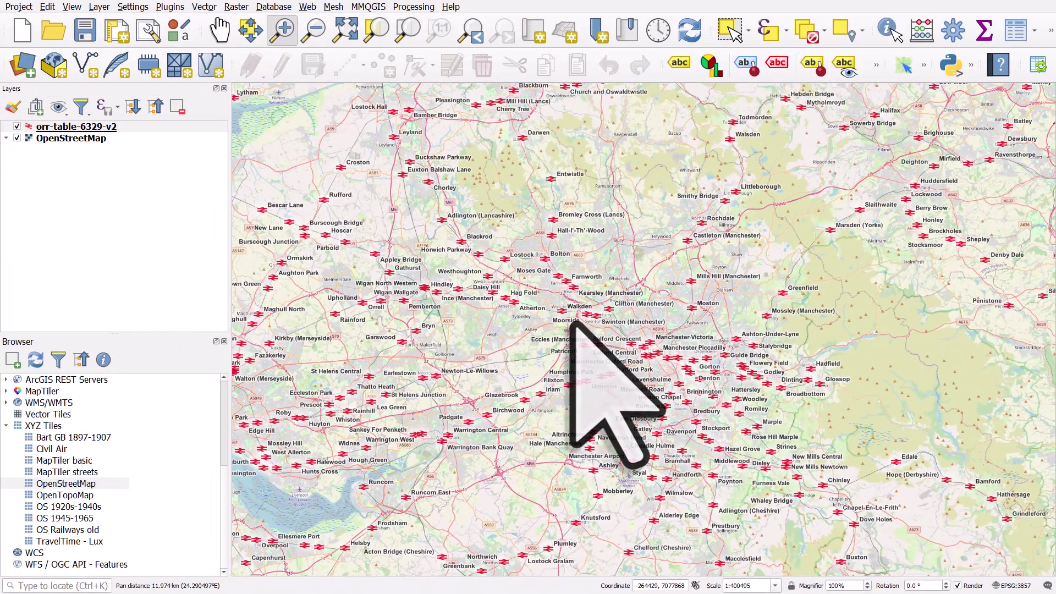
pyautogui.click(19, 7)
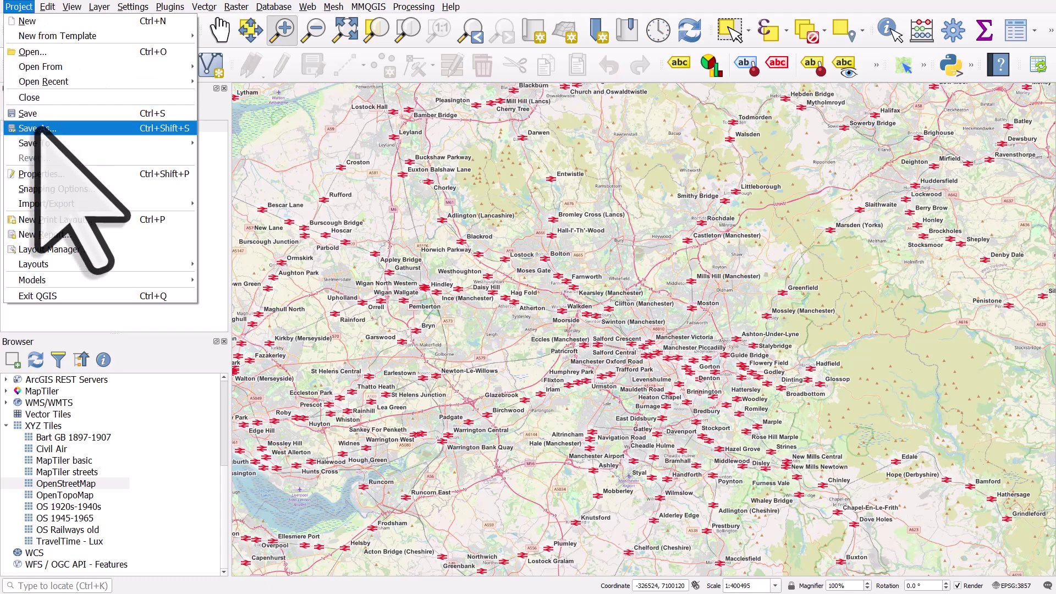
pyautogui.press('Escape')
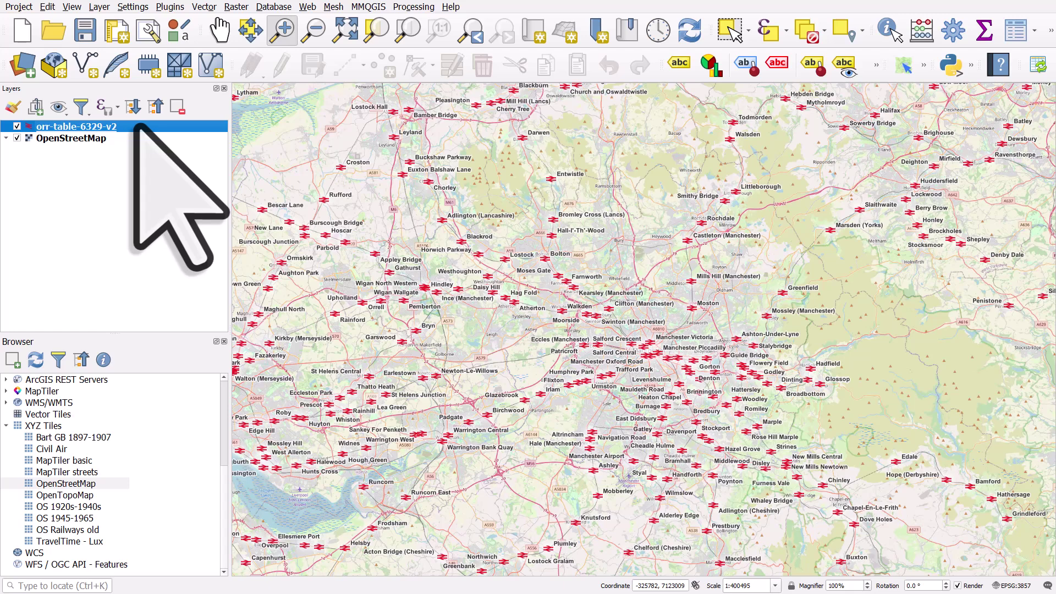
pyautogui.rightClick(138, 127)
pyautogui.moveTo(211, 362)
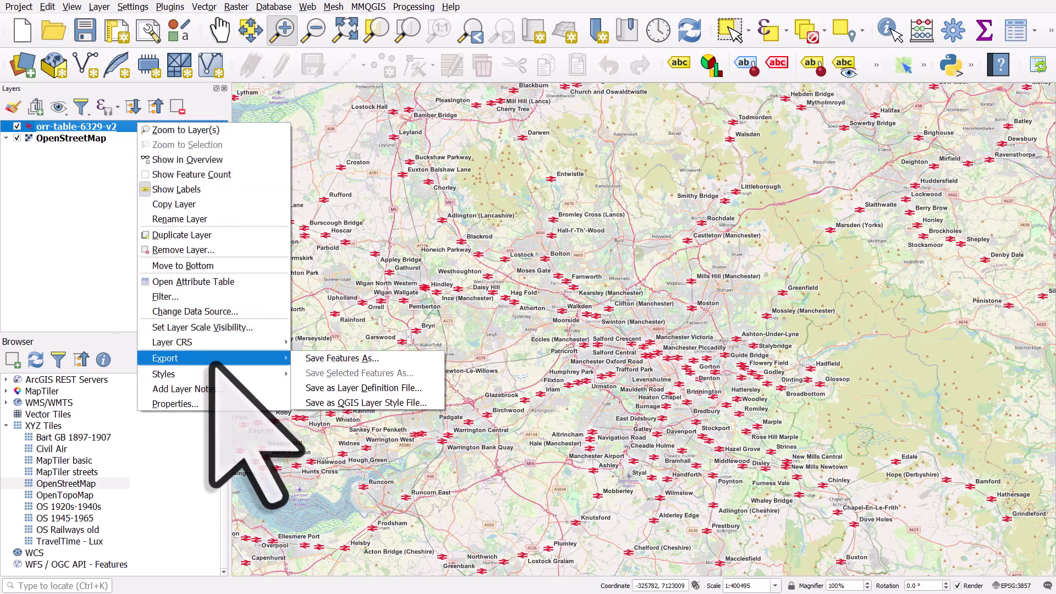
pyautogui.click(478, 4)
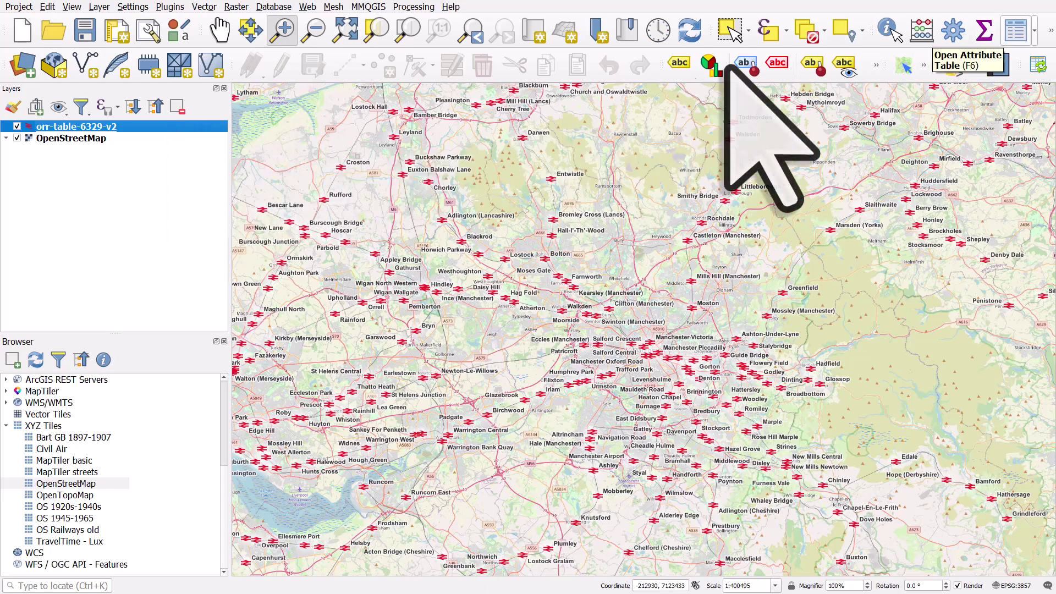
# Review the station layer's attribute table, widening columns such as the local authority district name and Station facility owner, and close it
pyautogui.click(1012, 36)
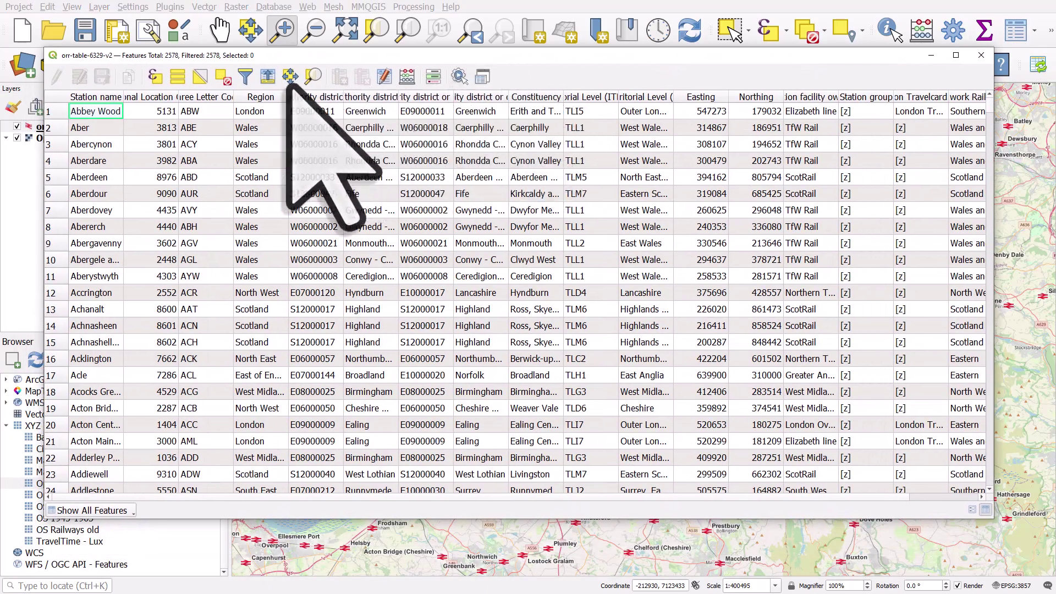
pyautogui.doubleClick(178, 97)
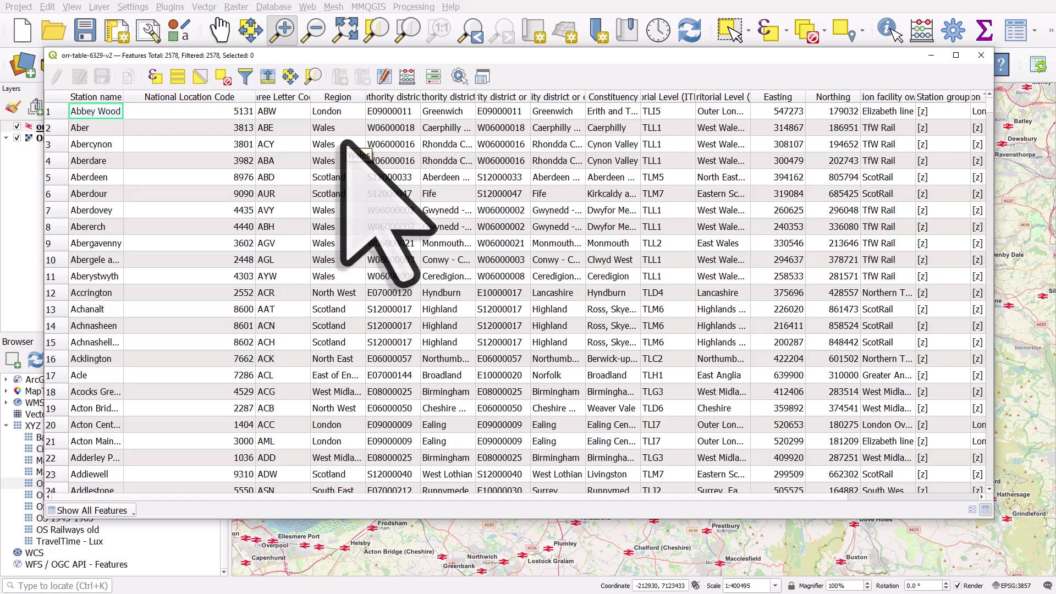
pyautogui.moveTo(420, 96); pyautogui.dragTo(609, 99)
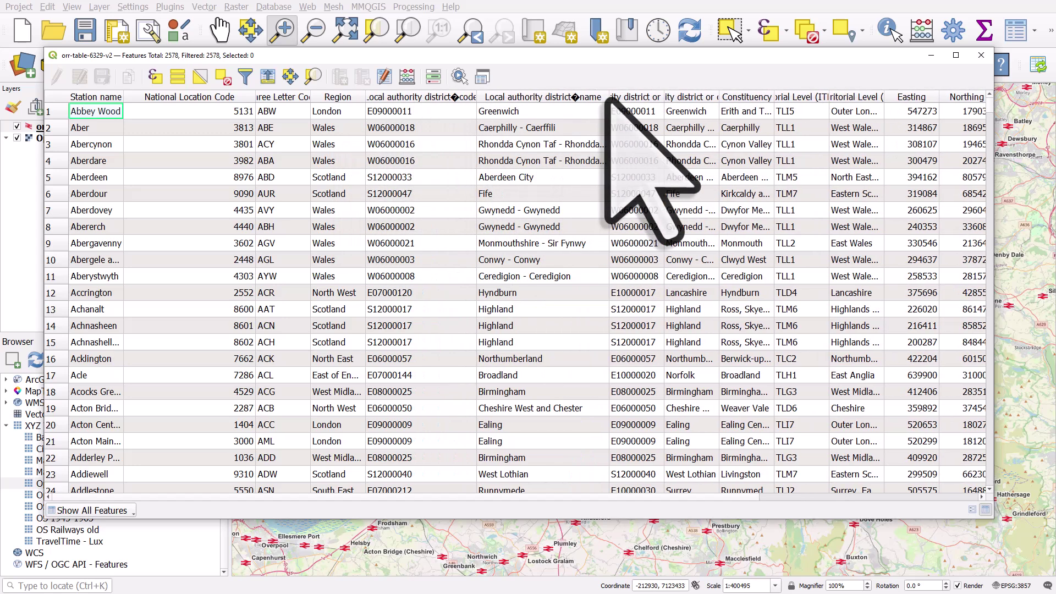
pyautogui.moveTo(775, 97); pyautogui.dragTo(781, 99)
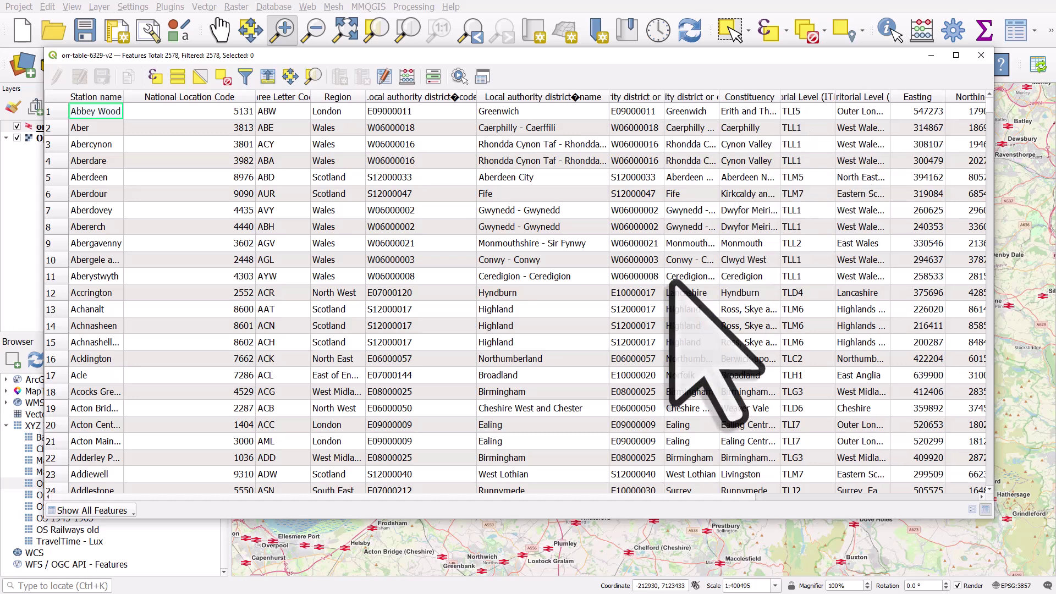
pyautogui.hscroll(5, 542, 436)
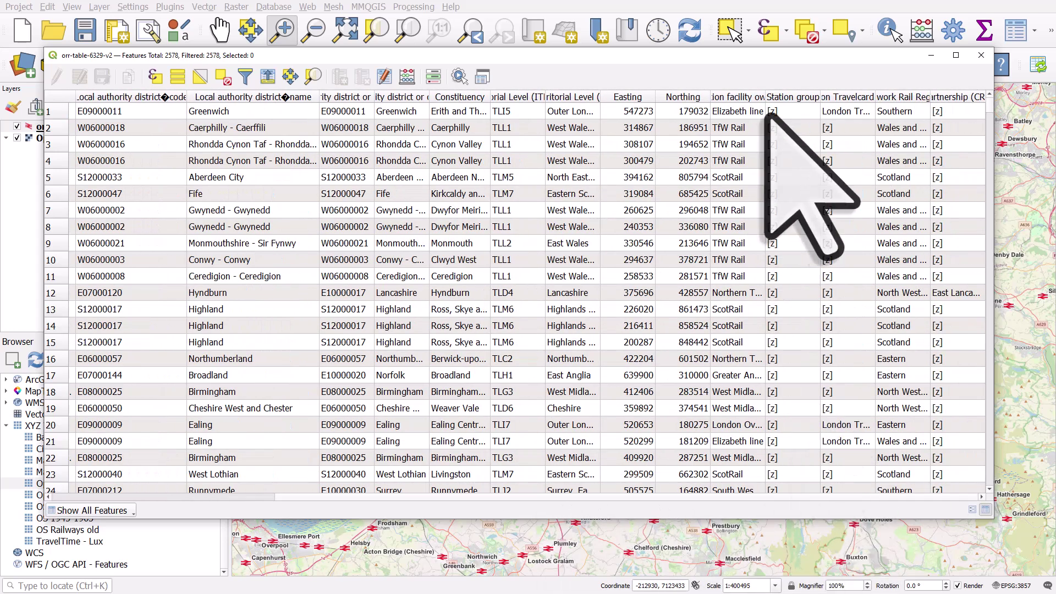
pyautogui.moveTo(765, 97); pyautogui.dragTo(867, 98)
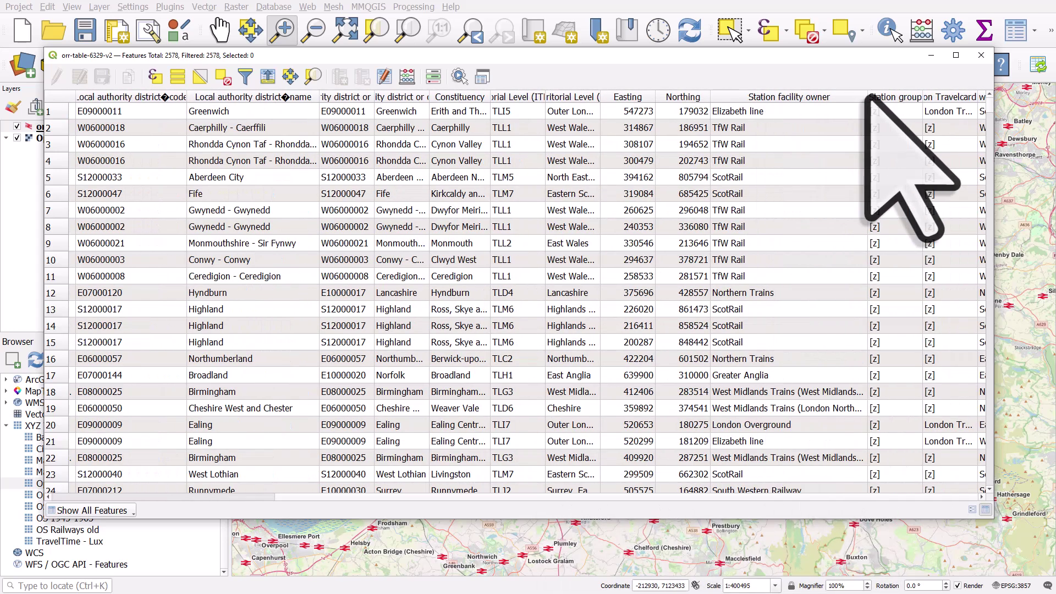
pyautogui.click(980, 56)
# Open the orr-table-6329-v2 layer's filter and begin the expression with "Station facility owner" =
pyautogui.rightClick(123, 128)
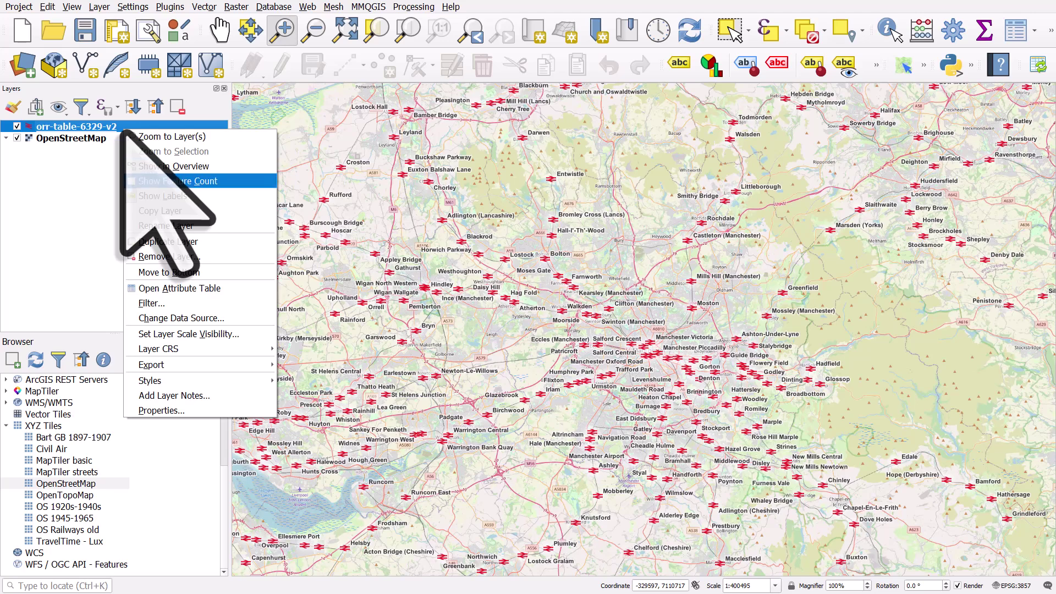
pyautogui.click(160, 303)
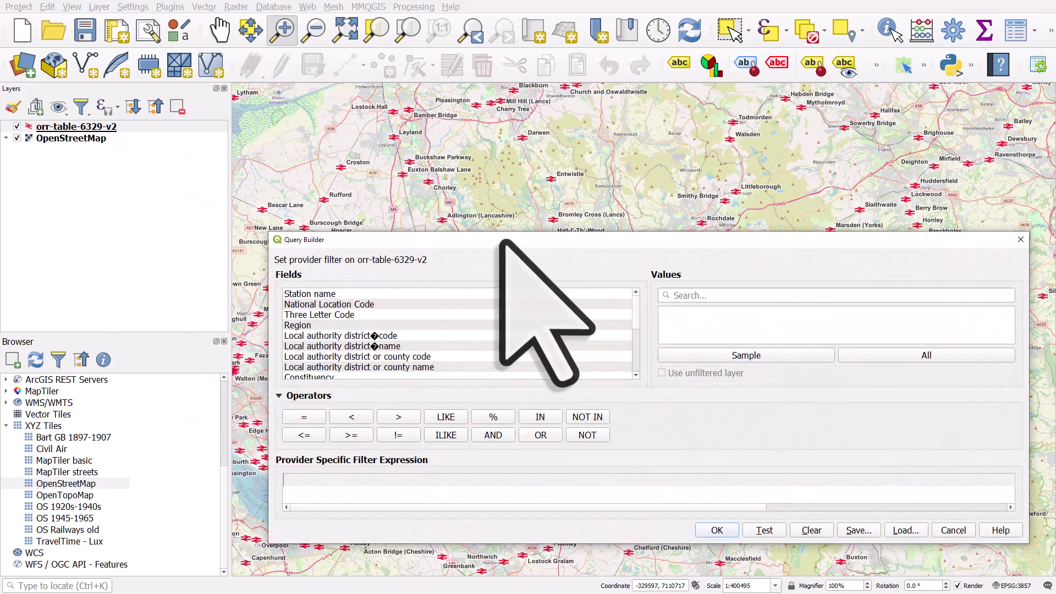
pyautogui.moveTo(489, 240); pyautogui.dragTo(479, 116)
pyautogui.scroll(-4, 624, 200)
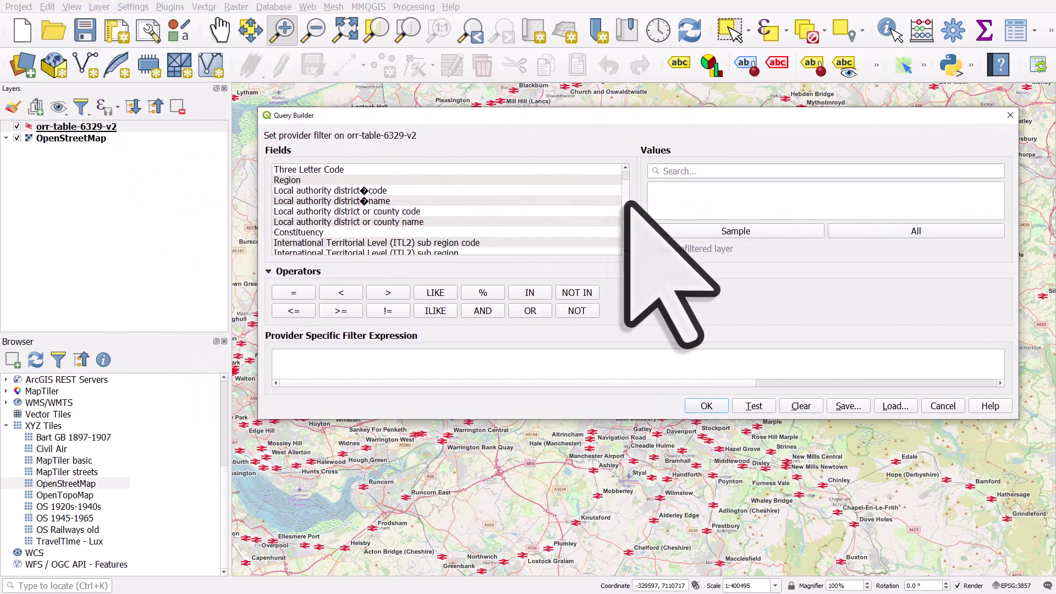
pyautogui.click(317, 212)
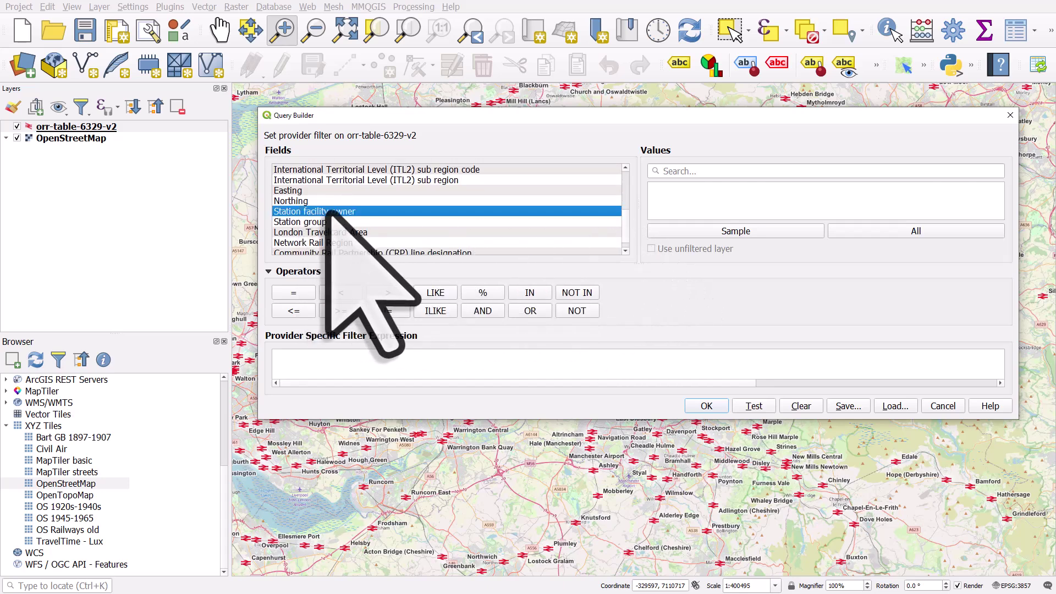
pyautogui.doubleClick(330, 212)
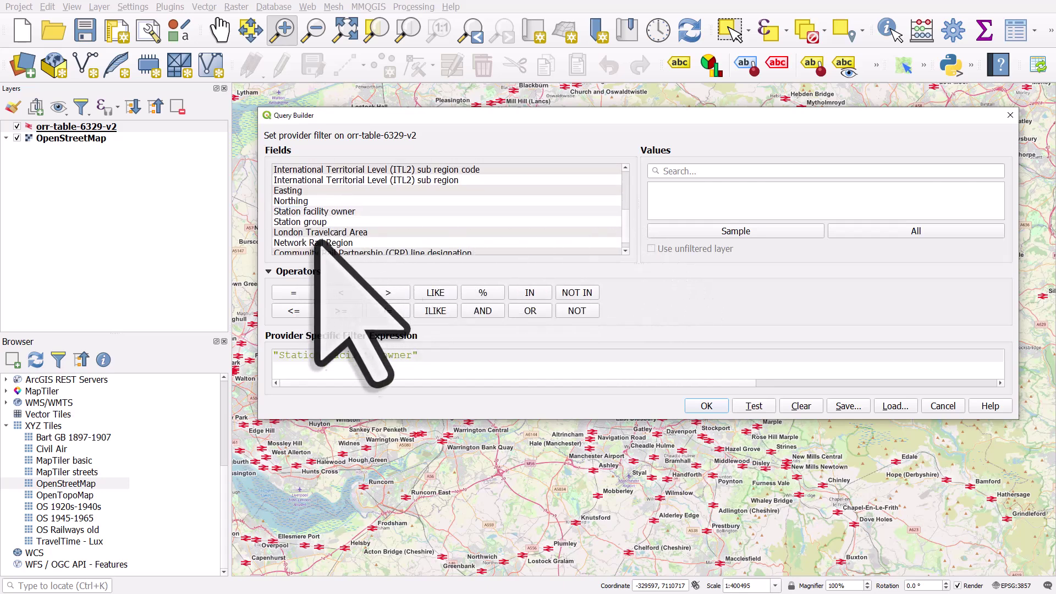
pyautogui.click(294, 293)
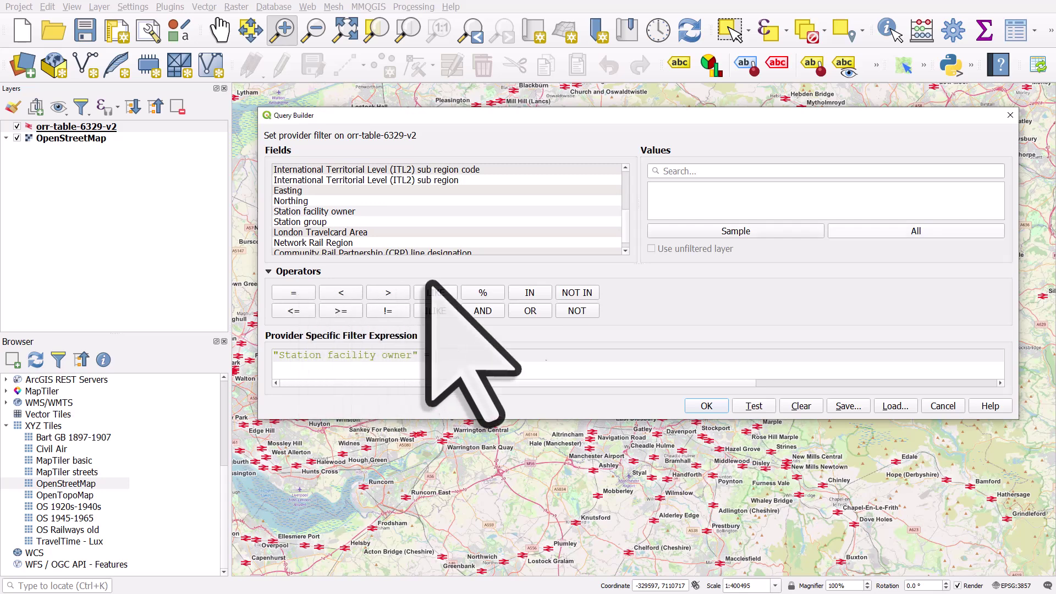
# List all facility owner values, complete the expression with 'Avanti West Coast', and apply the filter to the station layer
pyautogui.click(888, 231)
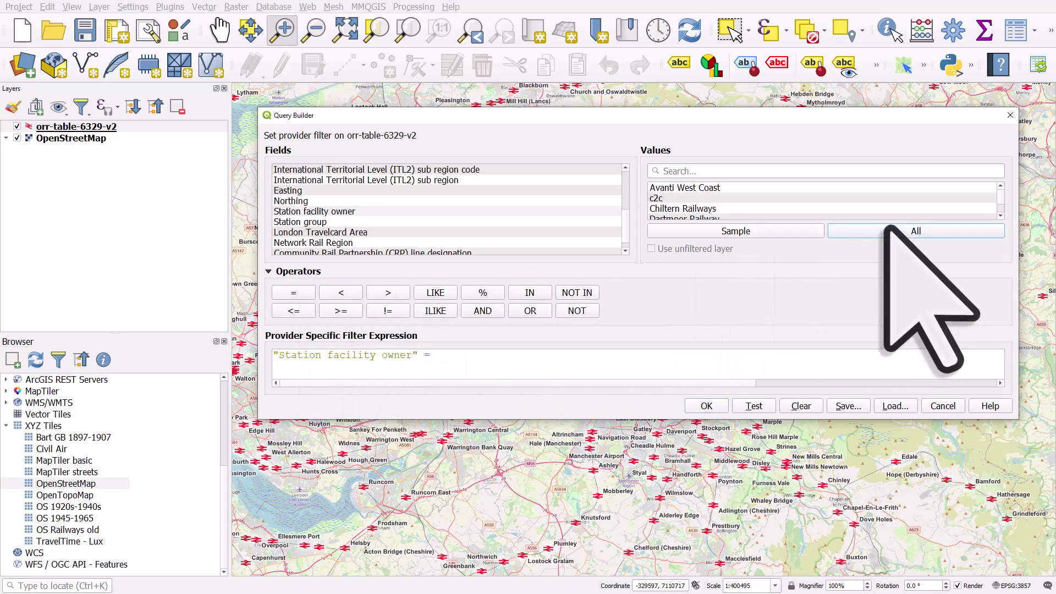
pyautogui.moveTo(858, 116); pyautogui.dragTo(851, 97)
pyautogui.moveTo(691, 400); pyautogui.dragTo(687, 557)
pyautogui.scroll(-1, 699, 251)
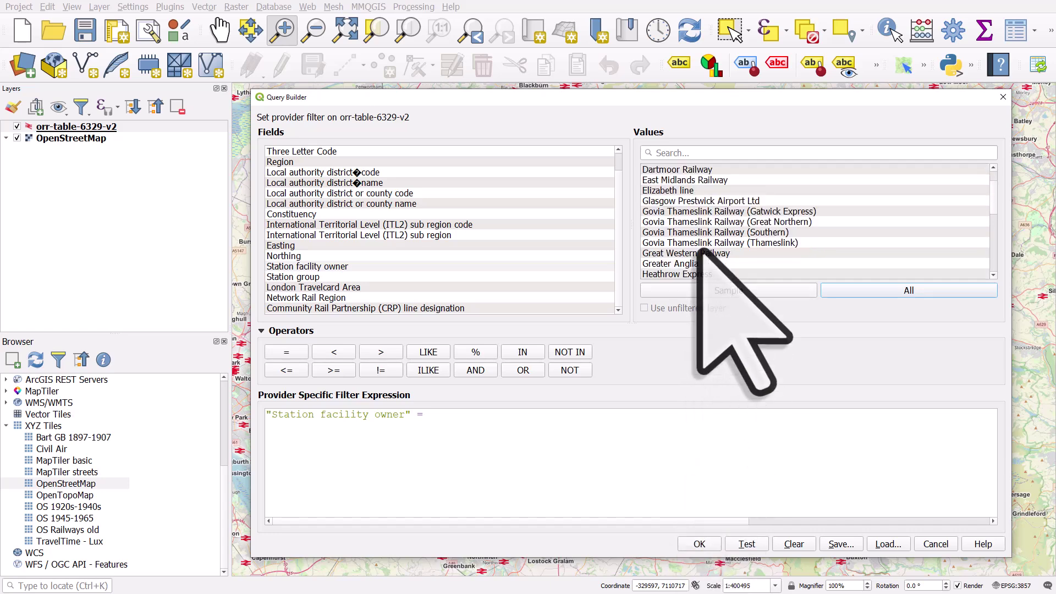
pyautogui.scroll(1, 698, 250)
pyautogui.click(696, 170)
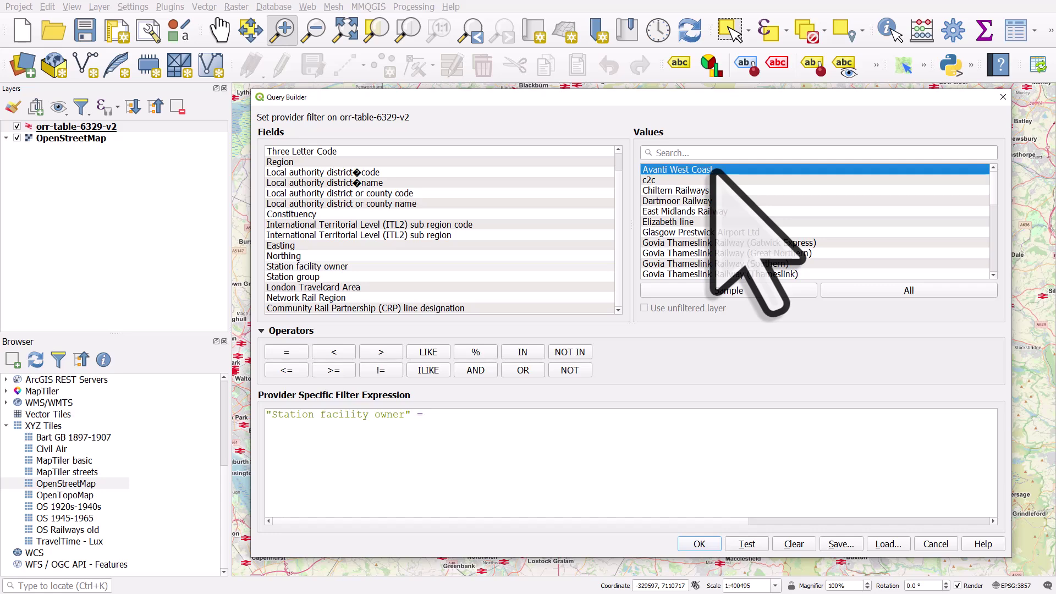
pyautogui.doubleClick(696, 170)
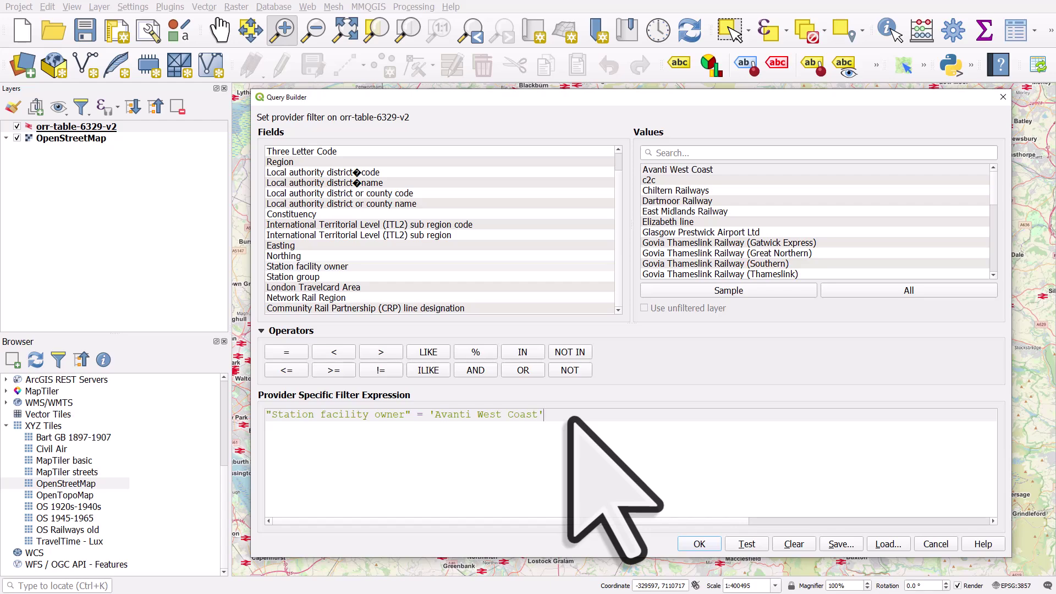
pyautogui.click(699, 543)
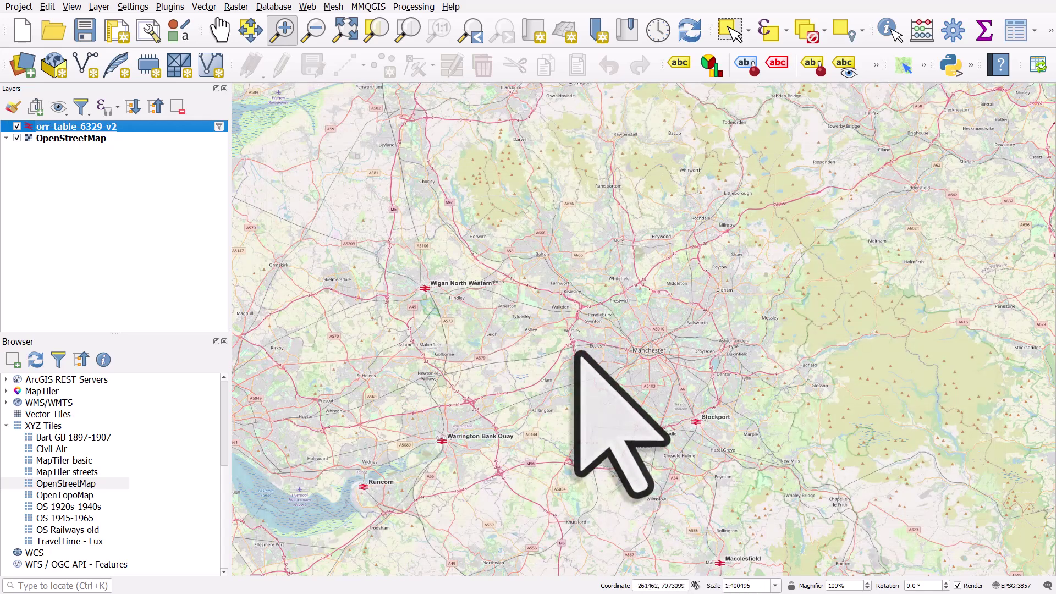
pyautogui.scroll(-1, 572, 345)
pyautogui.scroll(-2, 572, 352)
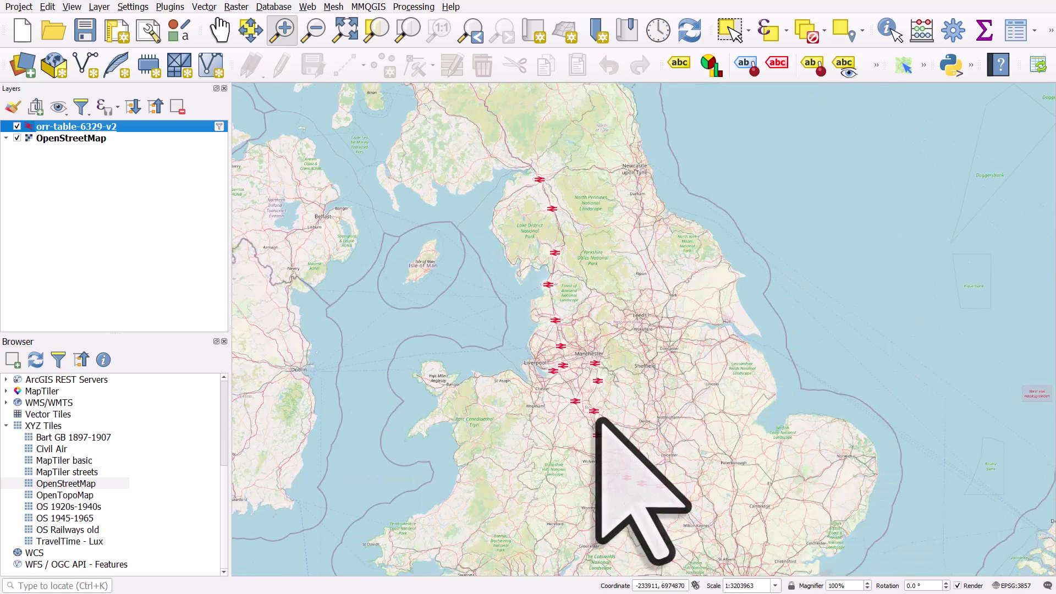
# Reopen the station layer's filter, remove 'Avanti West Coast' from the expression, and load the Station facility owner values
pyautogui.click(219, 126)
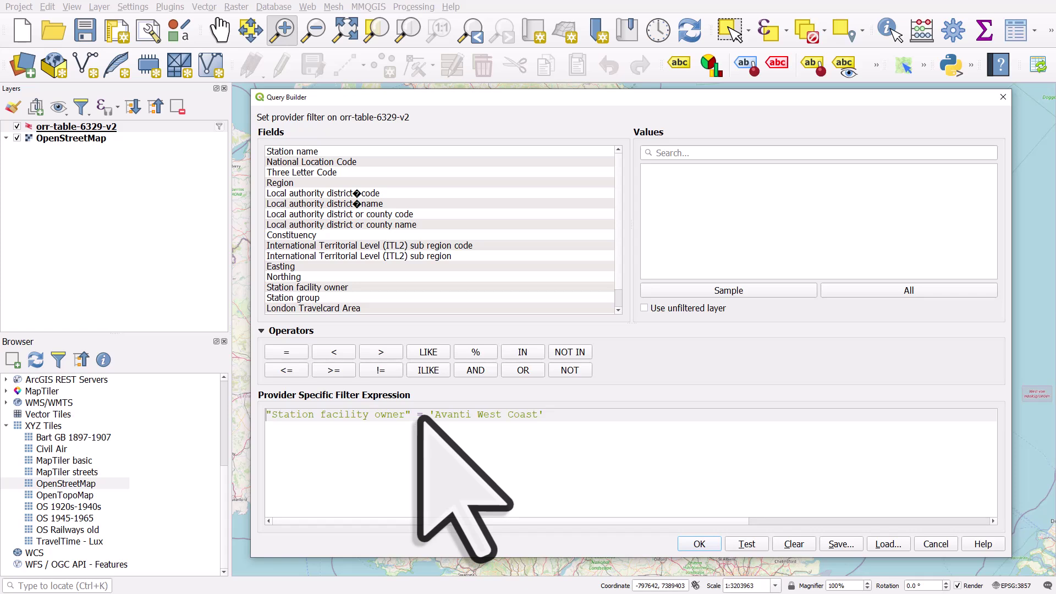
pyautogui.click(344, 288)
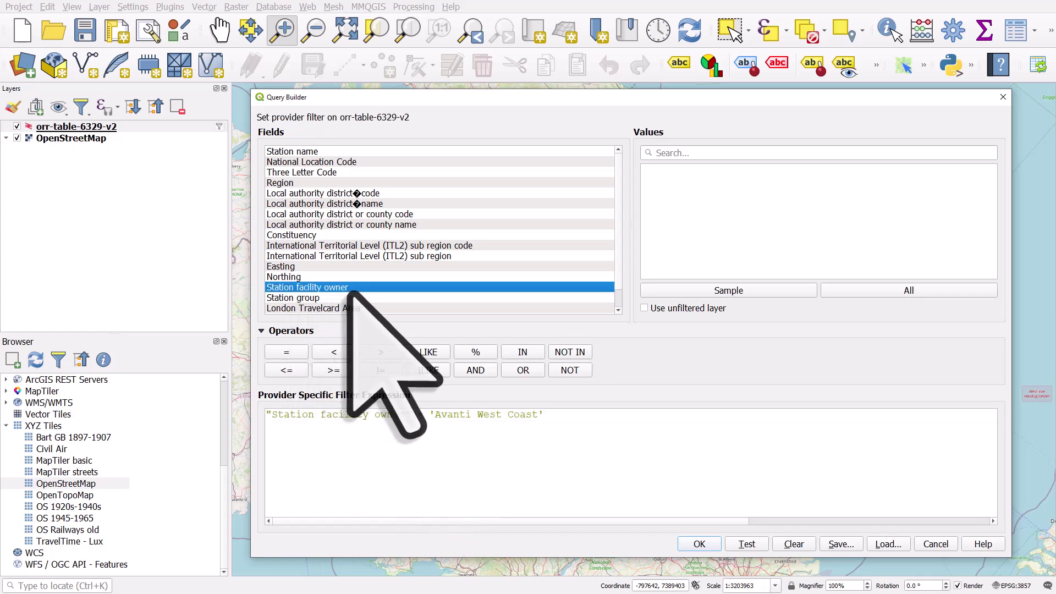
pyautogui.moveTo(432, 415); pyautogui.dragTo(585, 436)
pyautogui.press('BackSpace')
pyautogui.click(322, 287)
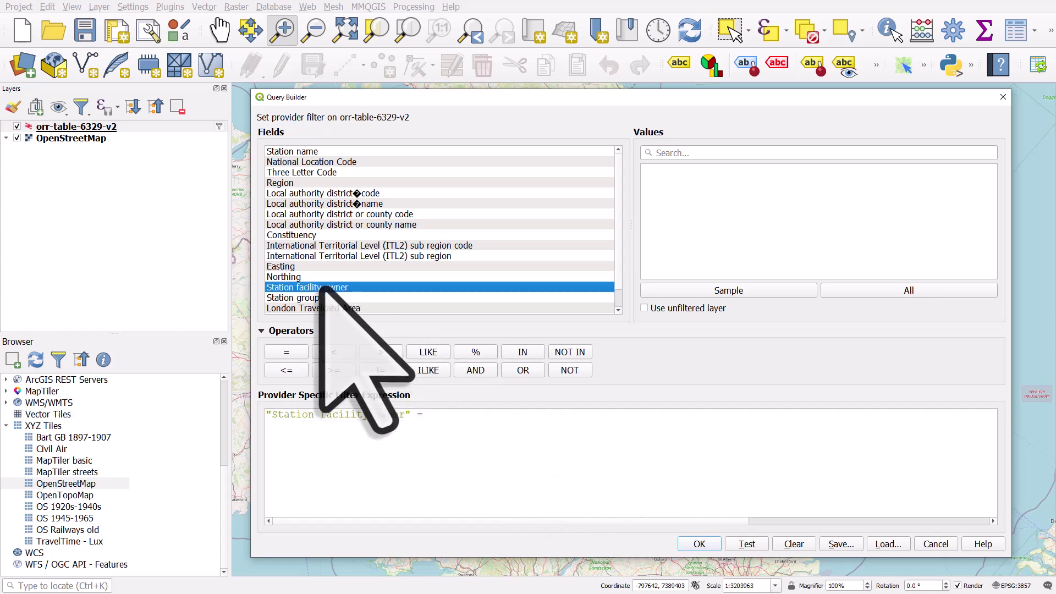
pyautogui.click(858, 290)
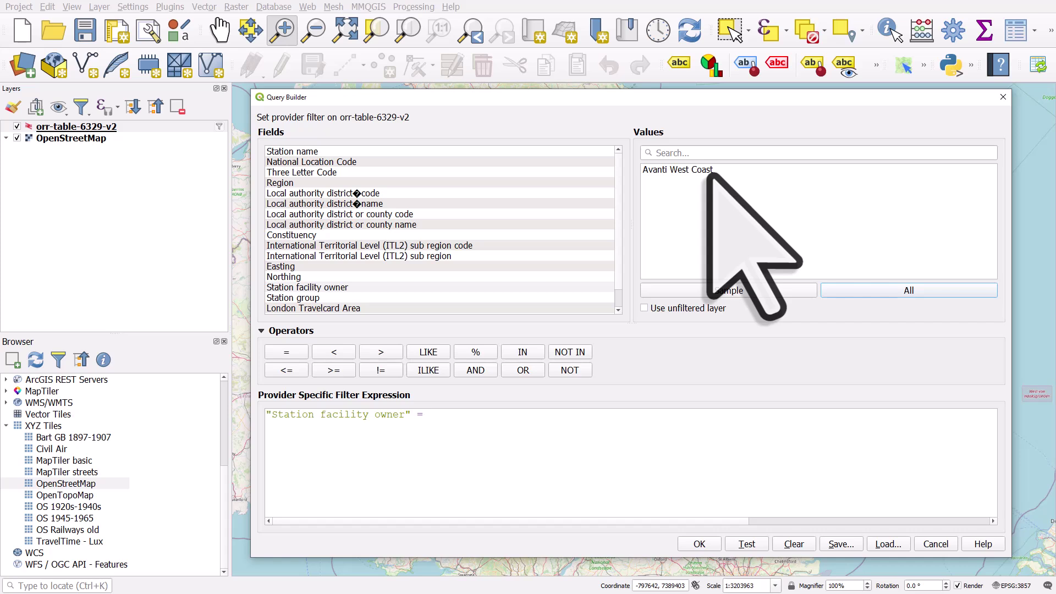
# List all facility owners from the unfiltered layer and add 'ScotRail' as the value in the filter expression
pyautogui.click(643, 308)
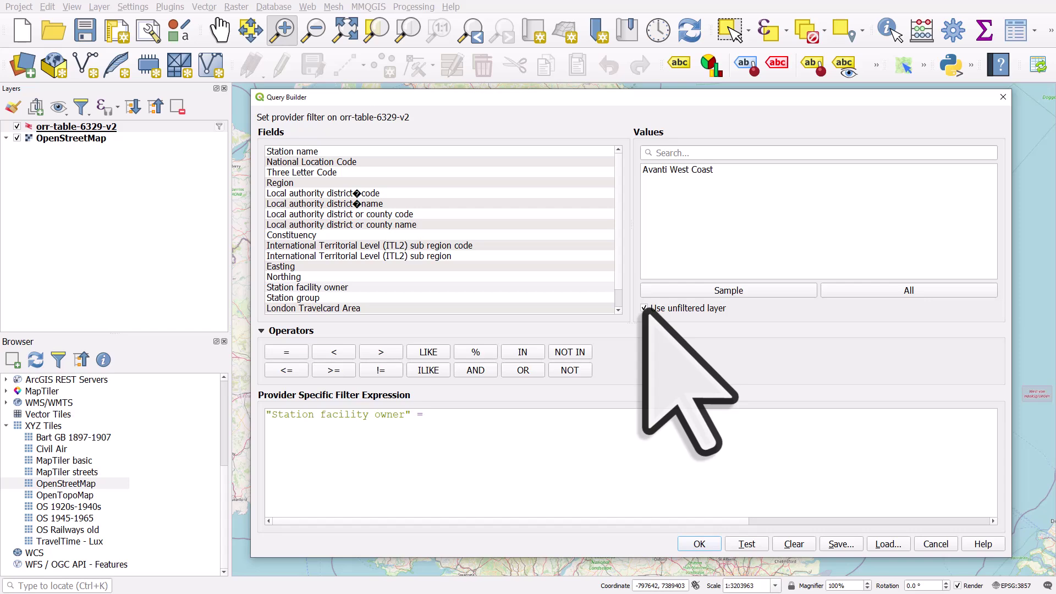
pyautogui.click(855, 296)
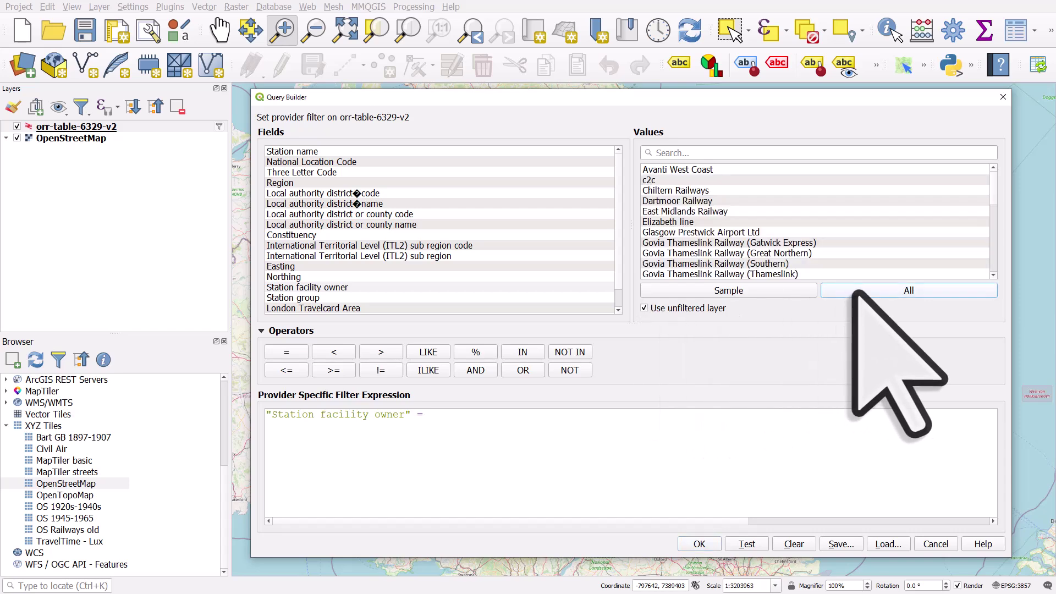
pyautogui.scroll(-5, 732, 232)
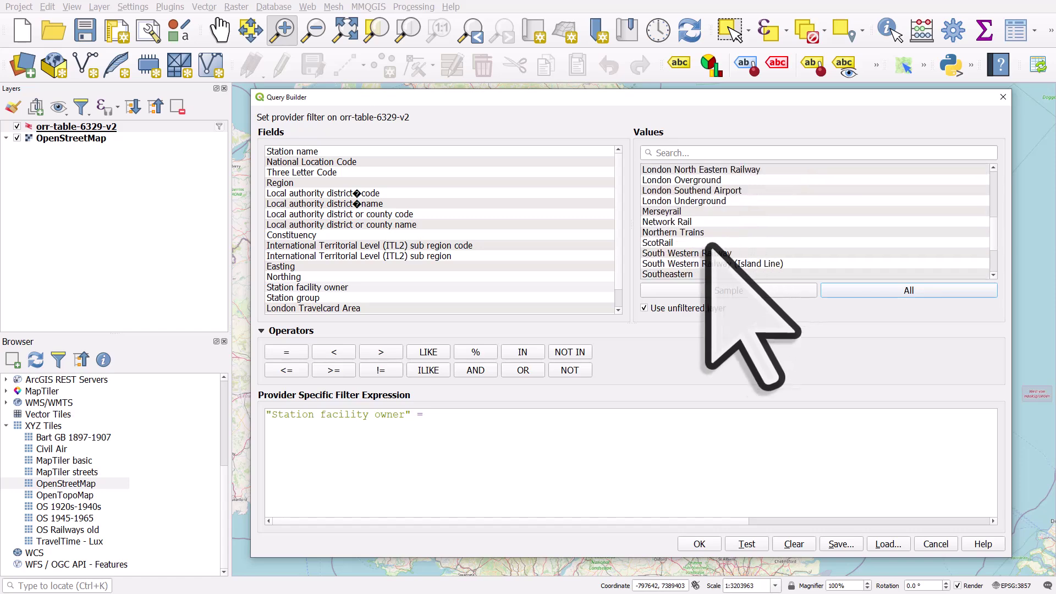
pyautogui.click(655, 243)
pyautogui.doubleClick(656, 243)
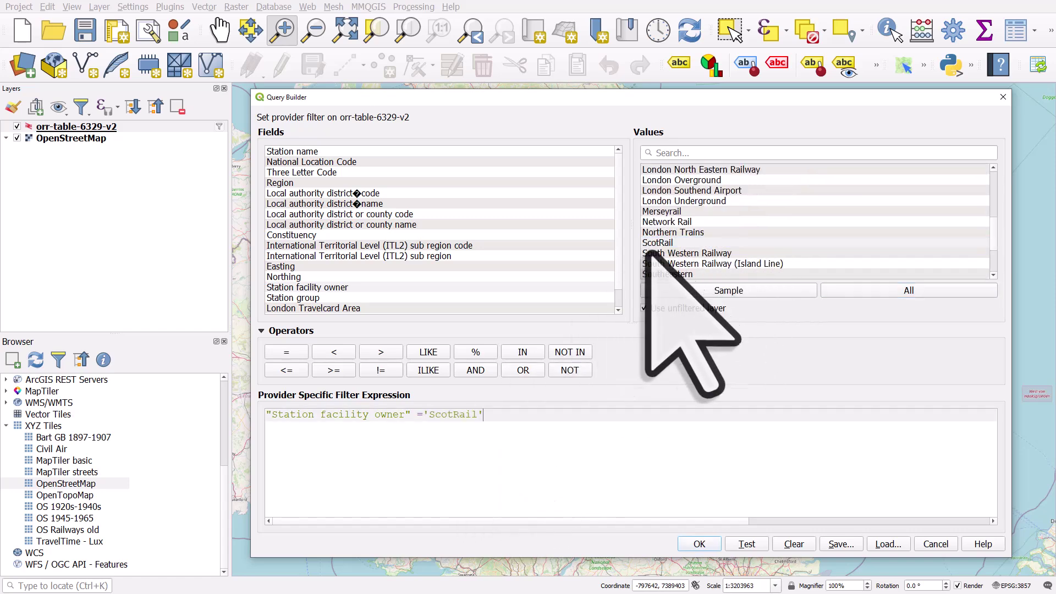
# Add spaces around the equals sign in the ScotRail filter expression and apply the filter
pyautogui.click(421, 414)
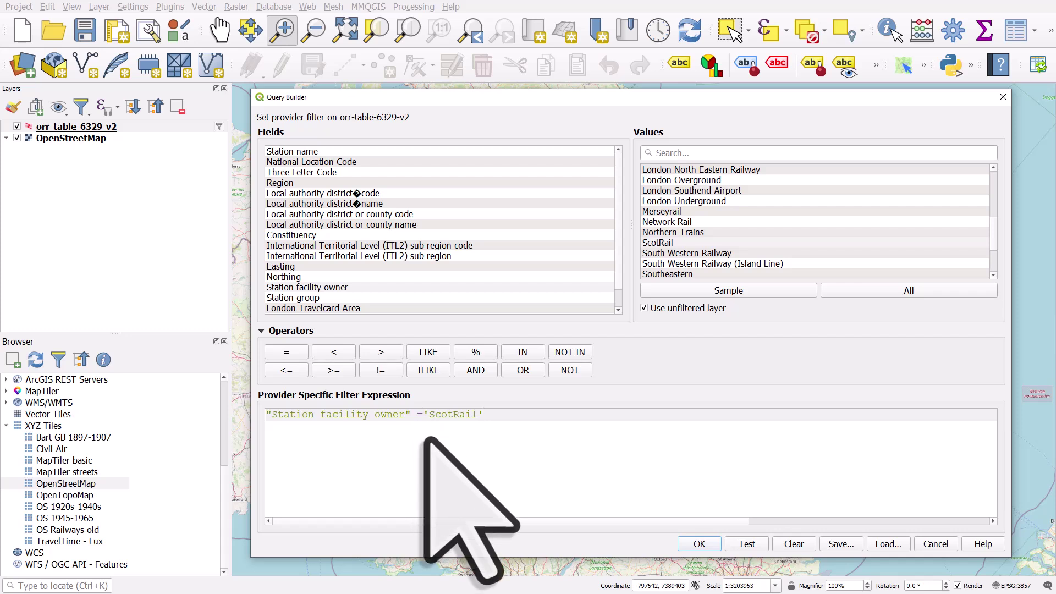
pyautogui.press('Left')
pyautogui.press('Left')
pyautogui.press('Left')
pyautogui.press('Left')
pyautogui.press('Left')
pyautogui.press('Left')
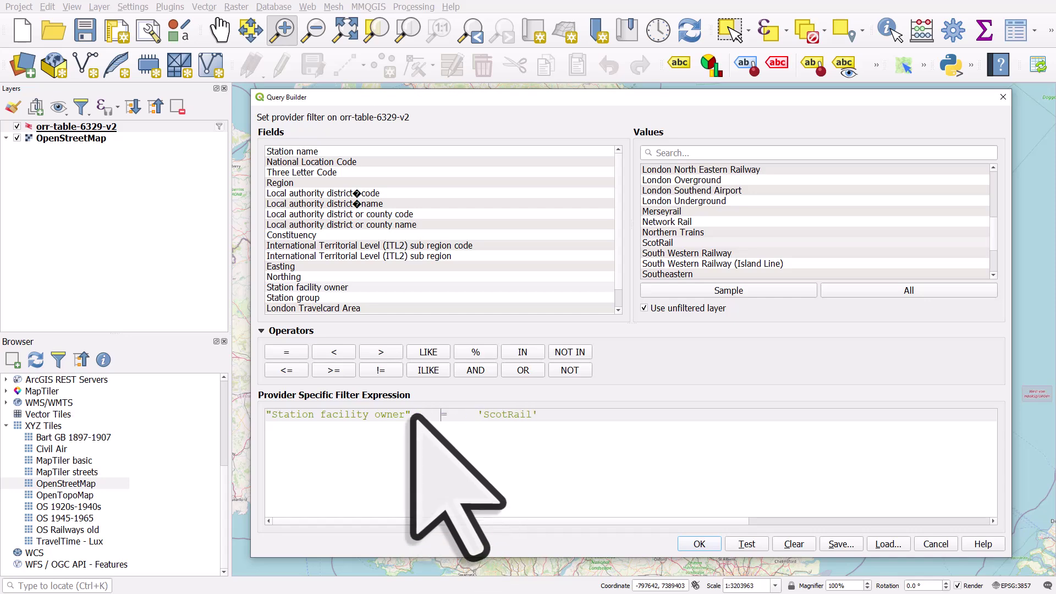
pyautogui.click(712, 546)
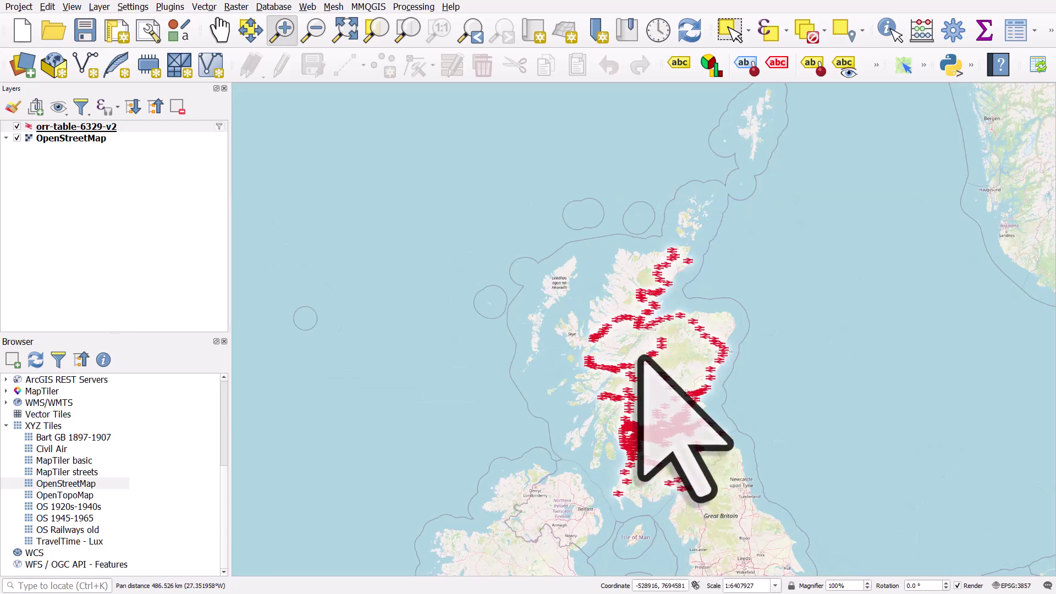
# Examine the filtered ScotRail stations around Inverness and along the coast from North Berwick to Reston
pyautogui.scroll(1, 627, 330)
pyautogui.scroll(1, 627, 322)
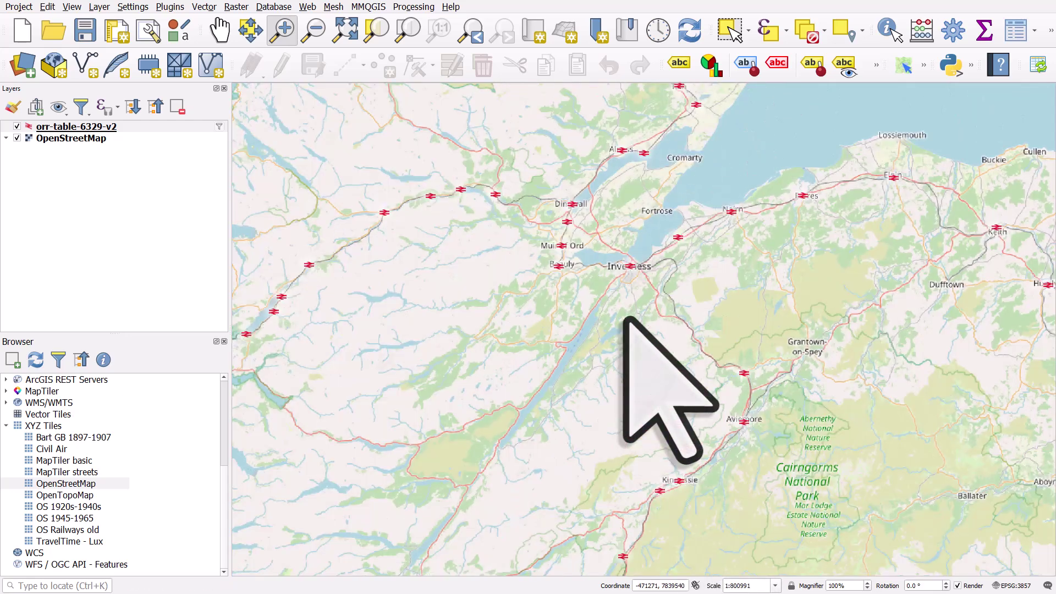
pyautogui.scroll(1, 627, 321)
pyautogui.moveTo(626, 319); pyautogui.dragTo(417, 94)
pyautogui.scroll(-2, 517, 280)
pyautogui.moveTo(668, 523); pyautogui.dragTo(672, 348)
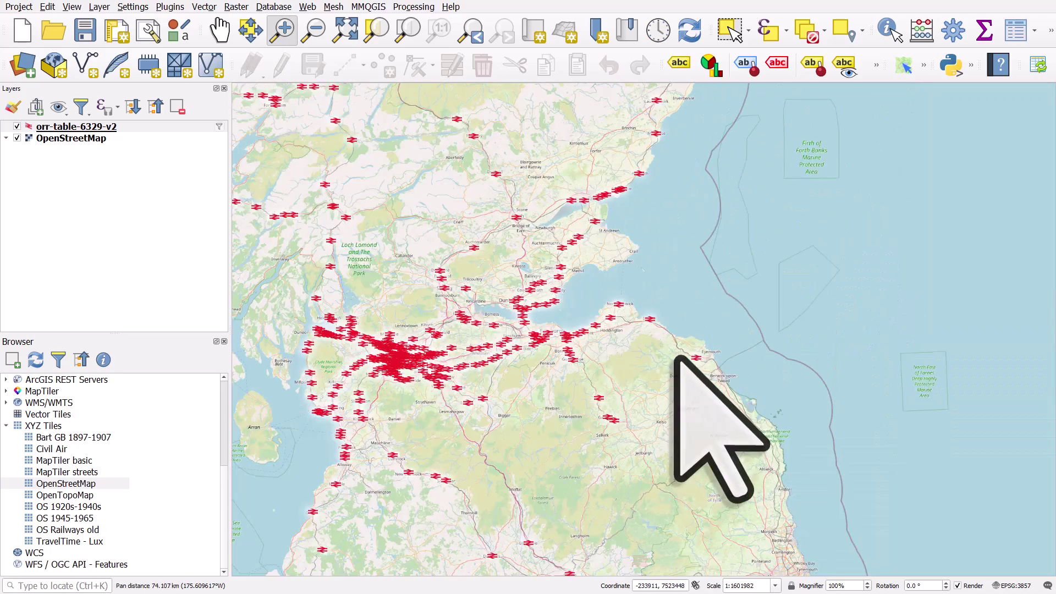
pyautogui.scroll(2, 699, 369)
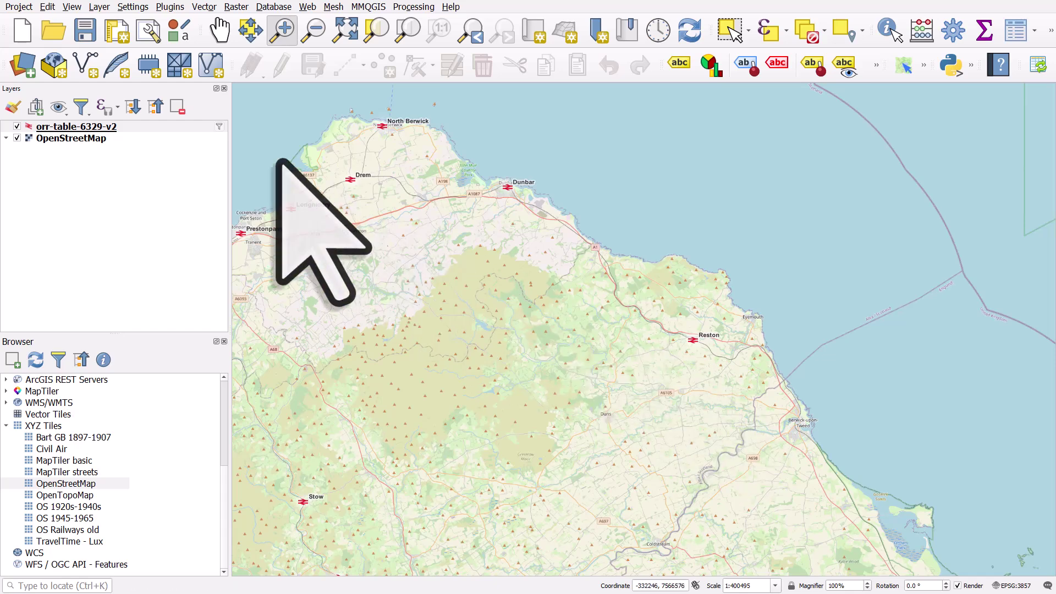
# Clear the station layer's filter expression and accept it so that all stations are mapped
pyautogui.click(219, 126)
pyautogui.click(792, 543)
pyautogui.click(699, 544)
pyautogui.scroll(-2, 699, 544)
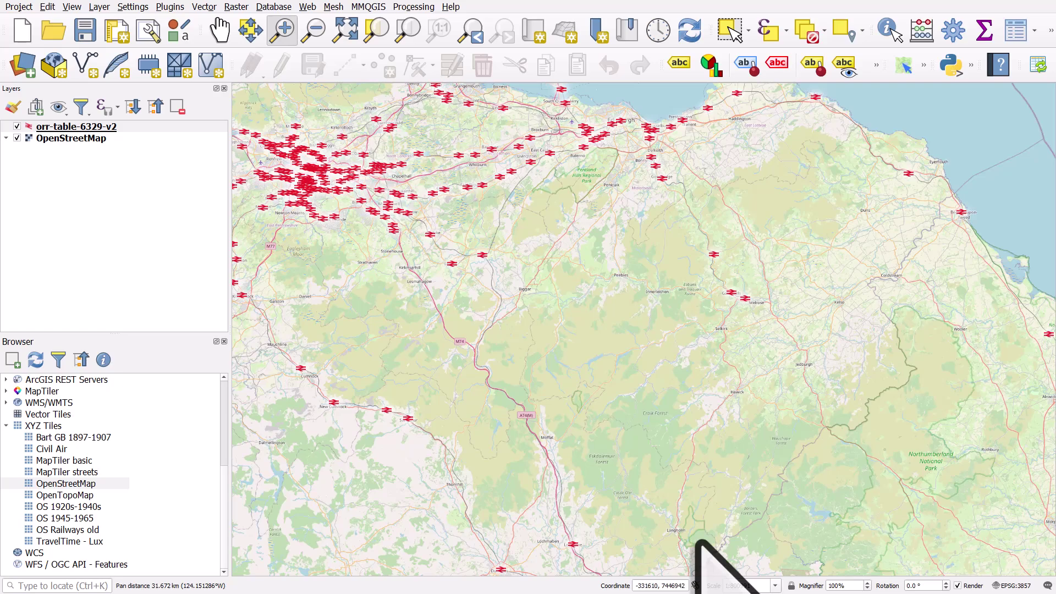
# Examine the unfiltered stations from southern Scotland down to the labelled Liverpool and Manchester area
pyautogui.press('Down')
pyautogui.press('Down')
pyautogui.press('Down')
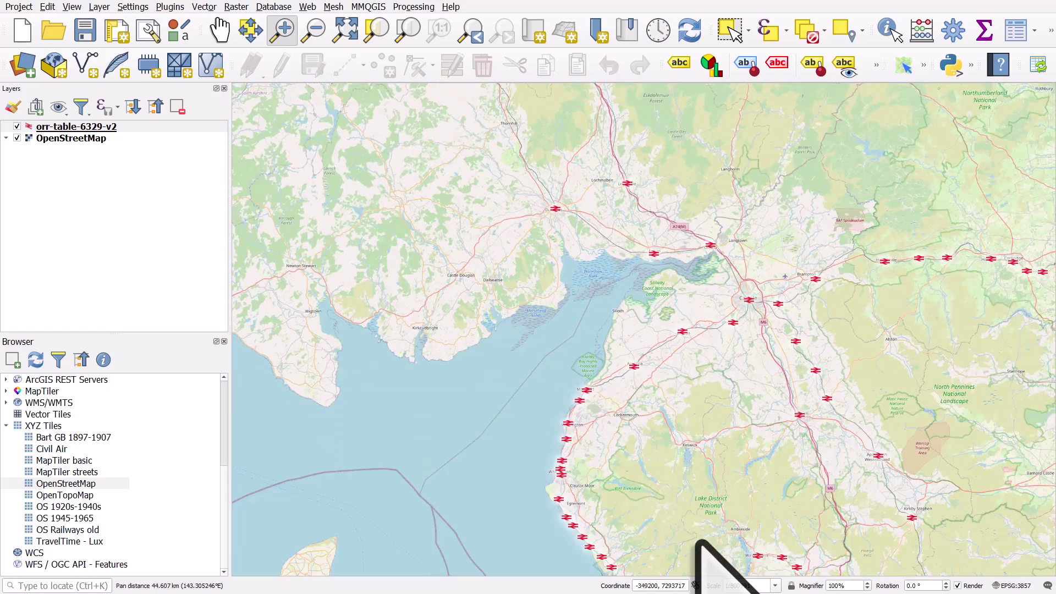
pyautogui.press('Down')
pyautogui.press('Down')
pyautogui.press('Down')
pyautogui.press('Down')
pyautogui.press('Down')
pyautogui.press('Down')
pyautogui.press('Down')
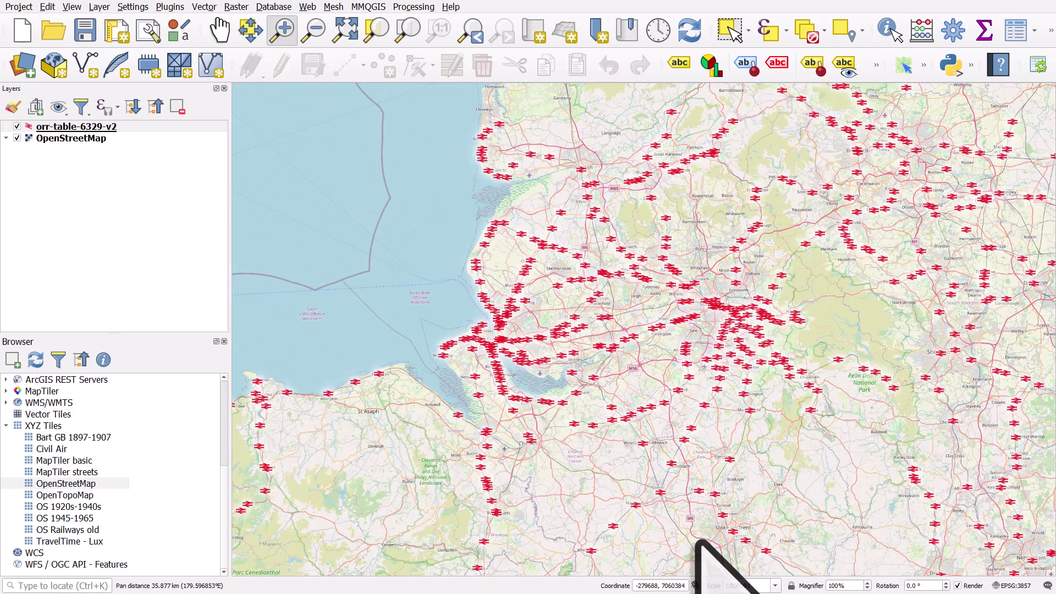
pyautogui.press('pageup')
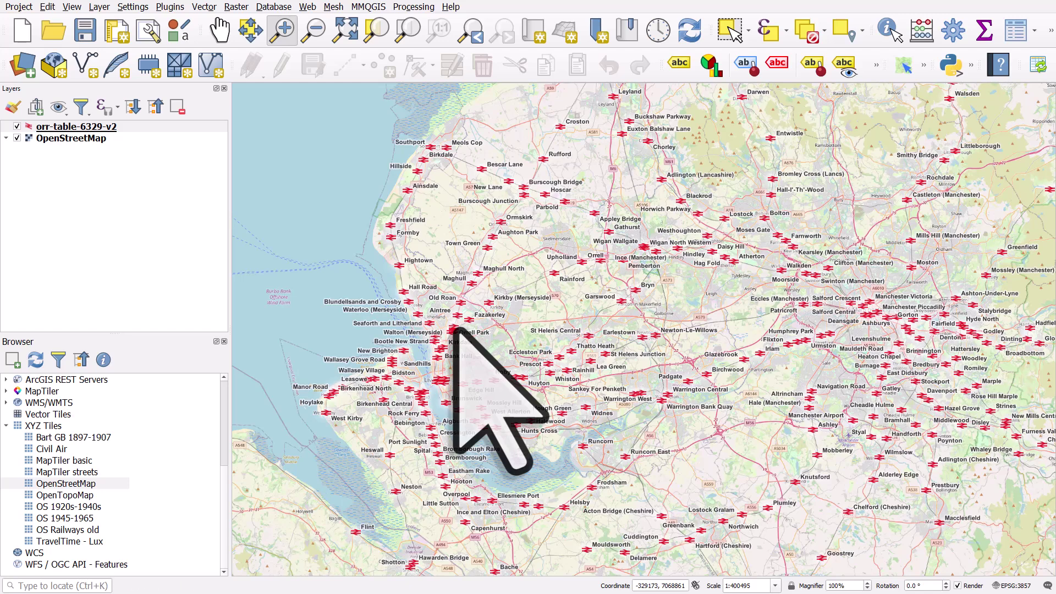
# Open the feature export settings for the orr-table-6329-v2 layer, review the available formats, and keep GeoPackage
pyautogui.rightClick(144, 127)
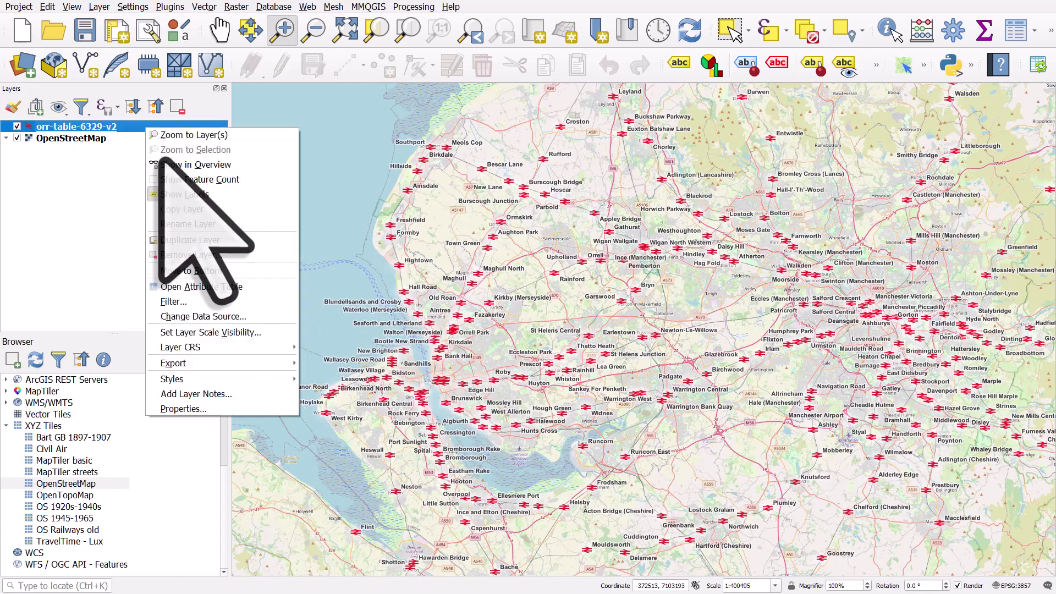
pyautogui.moveTo(280, 367)
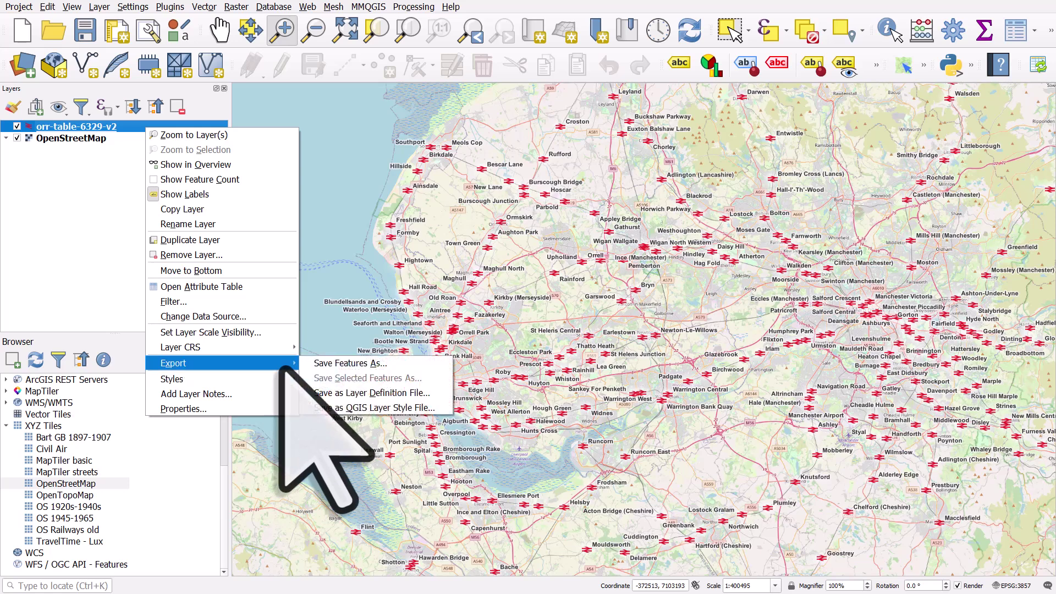
pyautogui.click(385, 364)
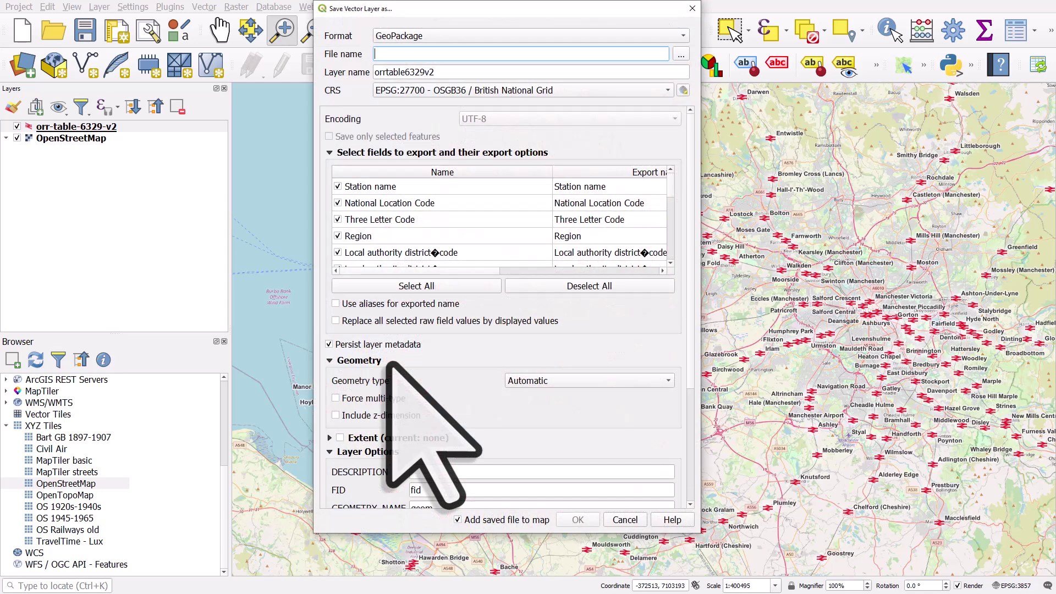
pyautogui.click(431, 36)
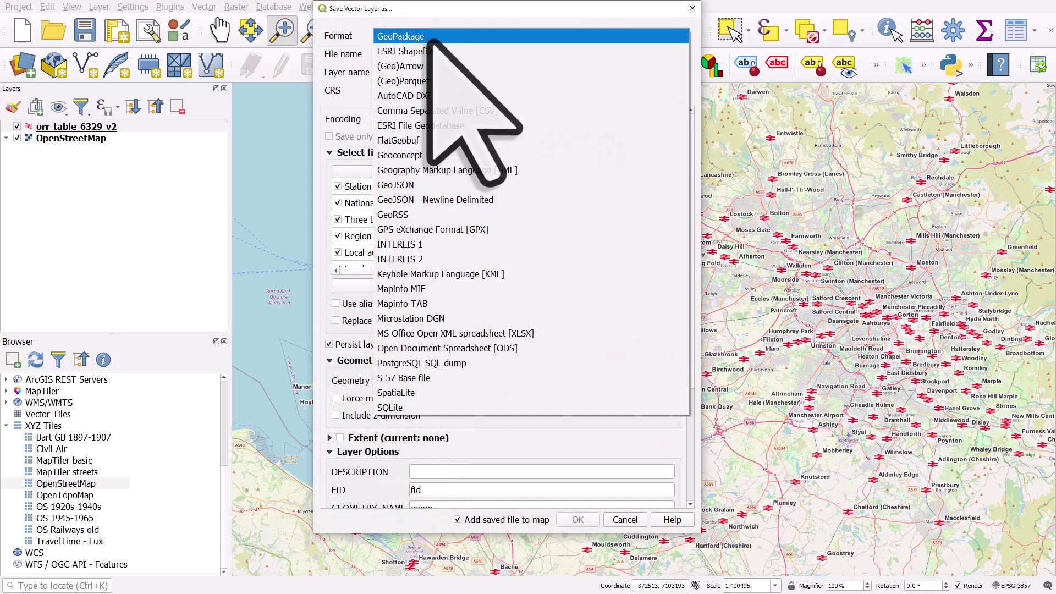
pyautogui.click(581, 442)
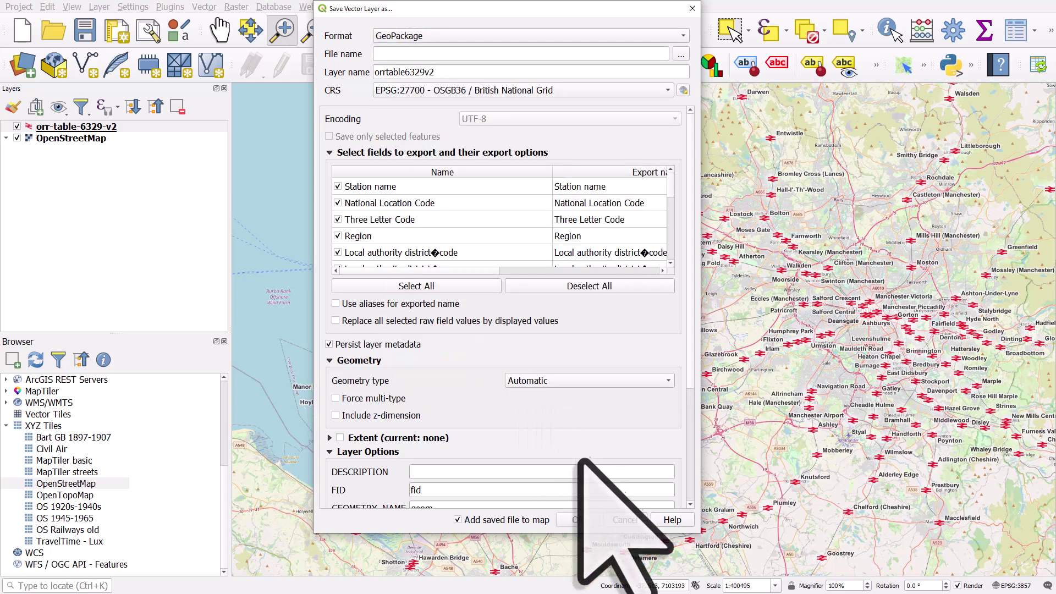